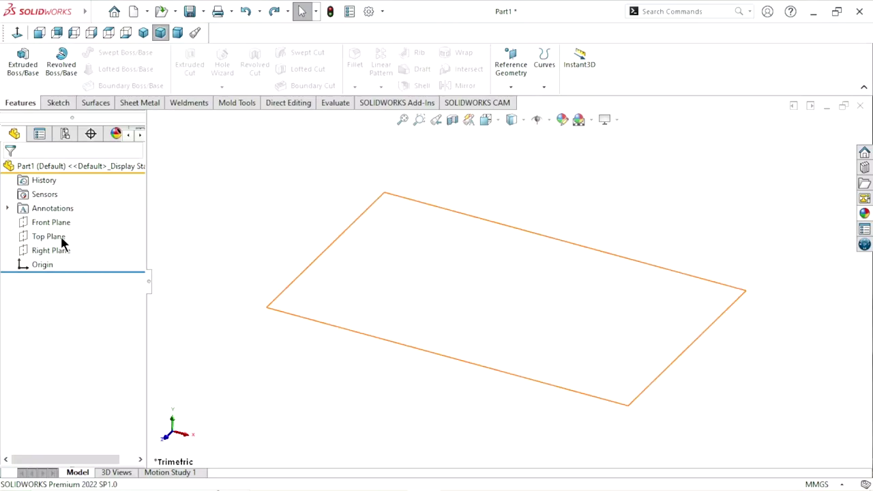
# Step: Start a sketch on the Top Plane and draw a circle centred on the origin
pyautogui.click(60, 238)
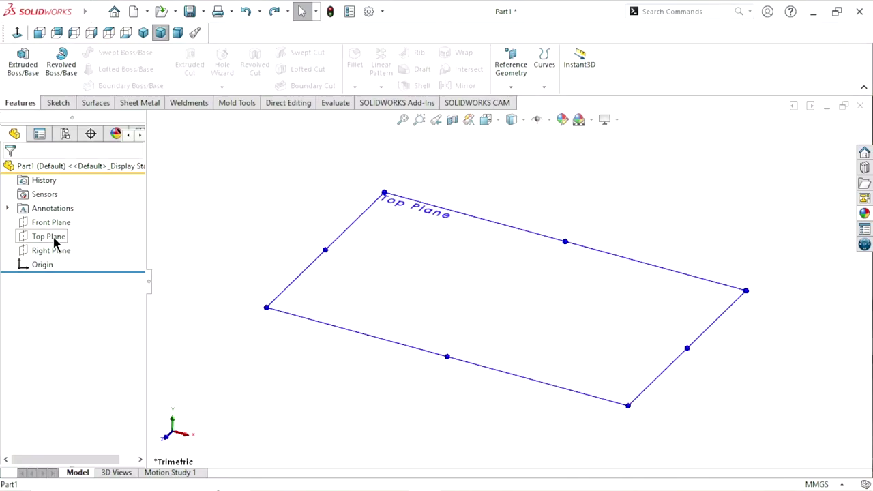
pyautogui.click(68, 215)
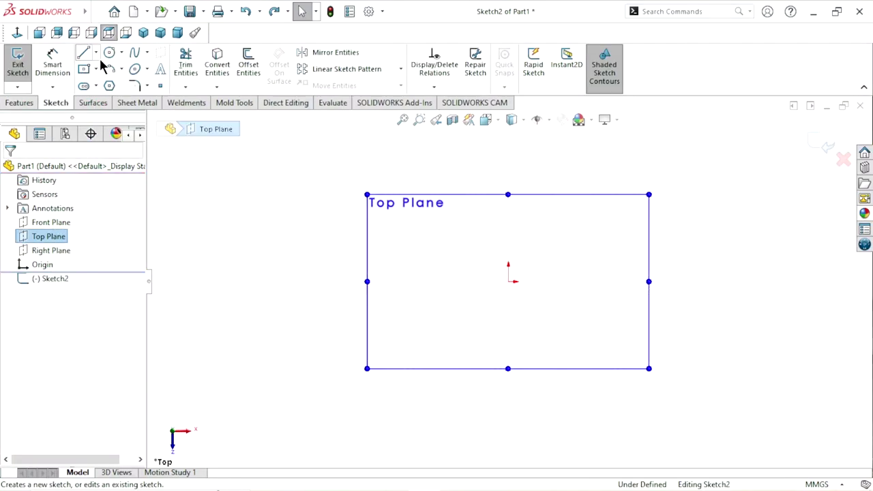
pyautogui.click(110, 53)
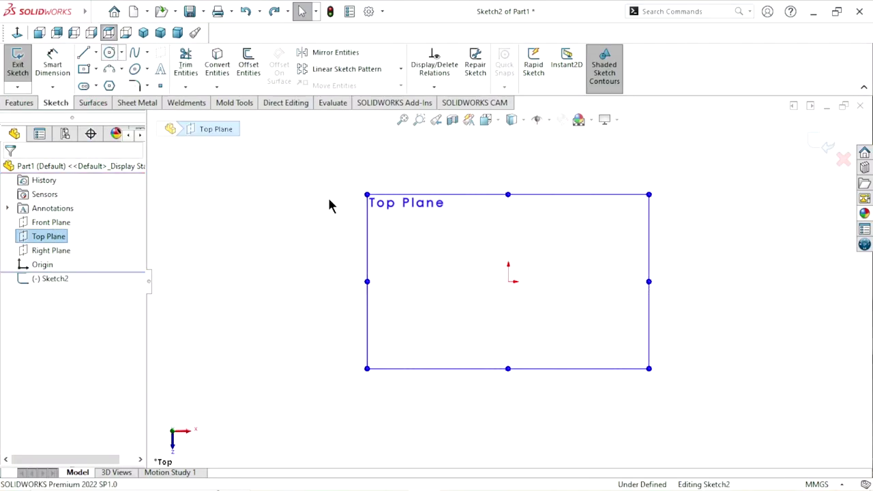
pyautogui.click(508, 280)
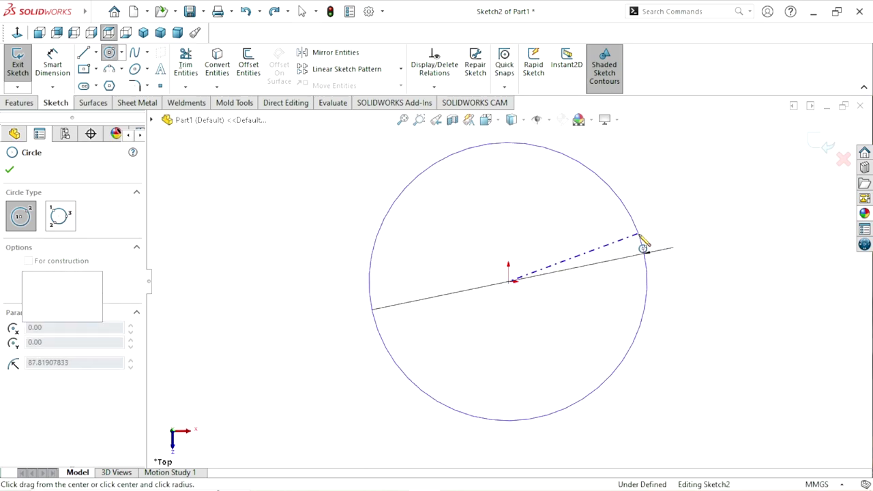
pyautogui.click(642, 245)
# Step: Dimension the circle's diameter to 30 mm
pyautogui.click(53, 65)
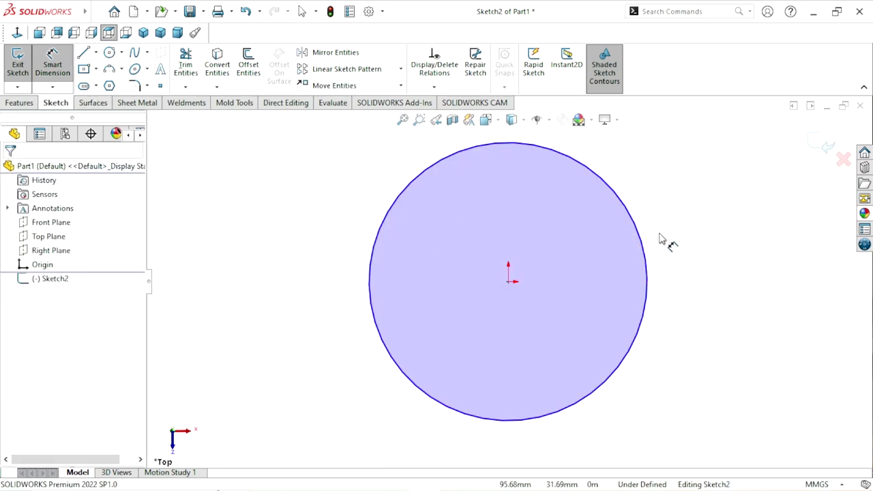
pyautogui.click(644, 268)
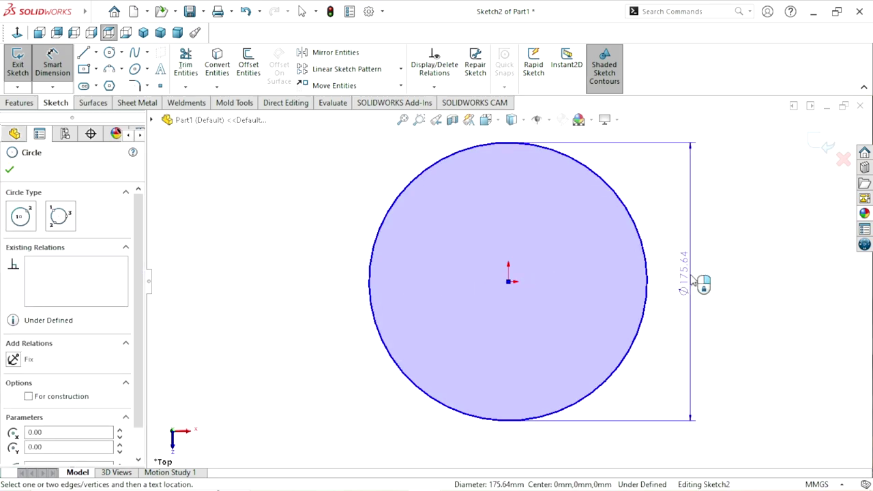
pyautogui.click(691, 278)
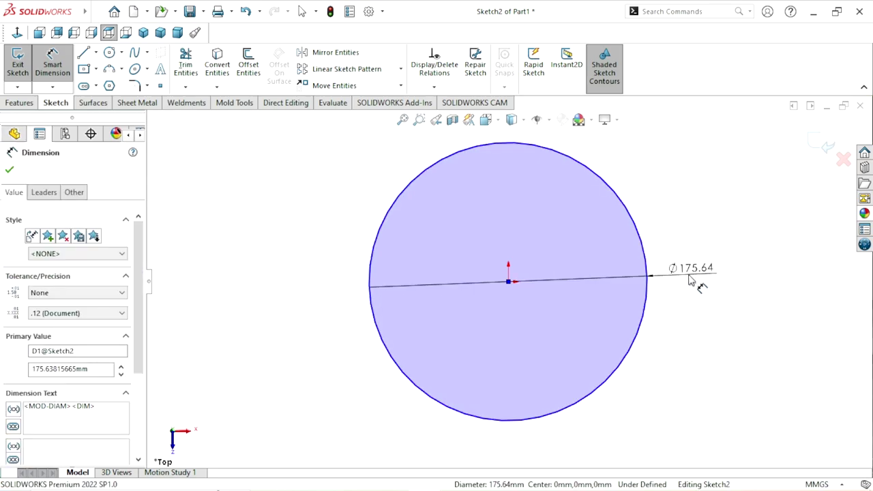
pyautogui.write('3')
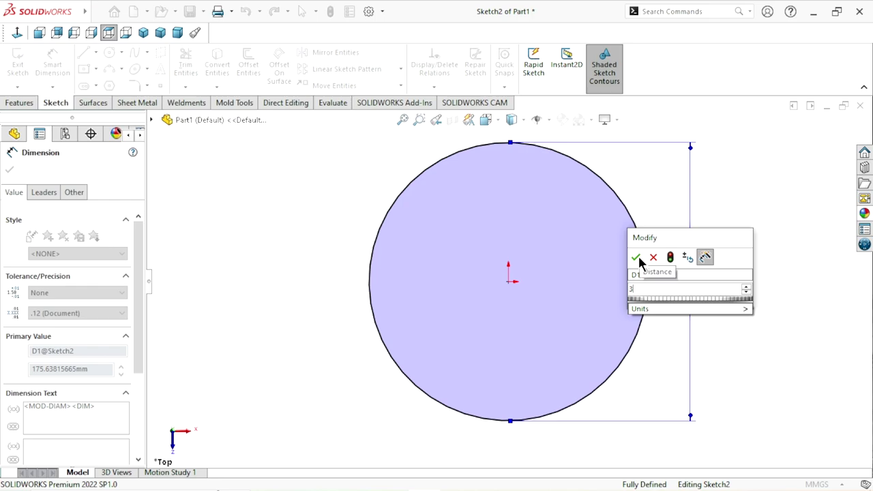
pyautogui.write('0')
pyautogui.click(636, 258)
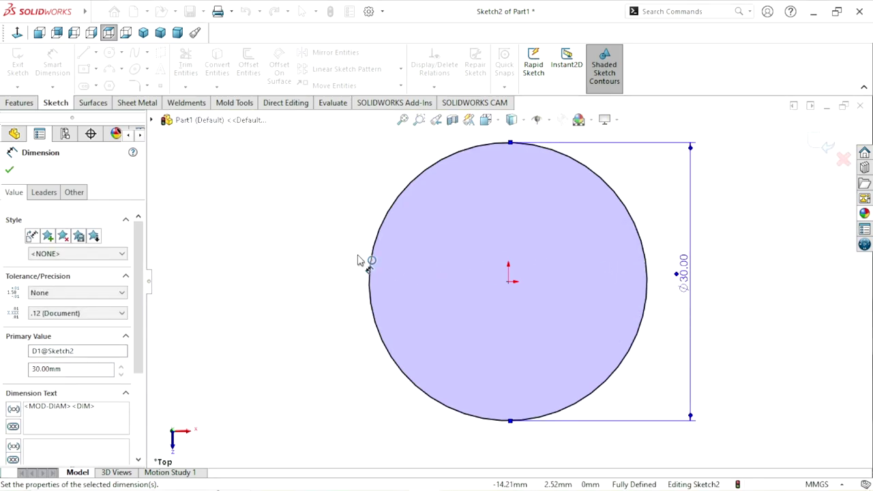
pyautogui.click(358, 260)
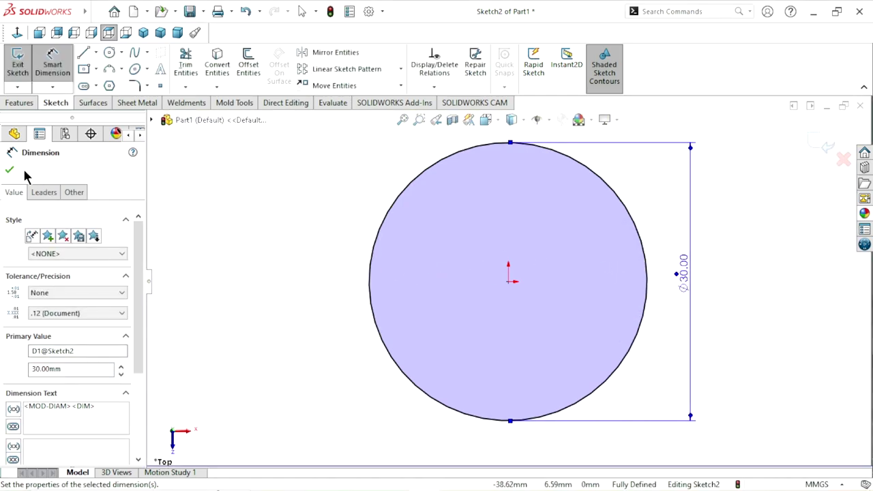
pyautogui.click(33, 109)
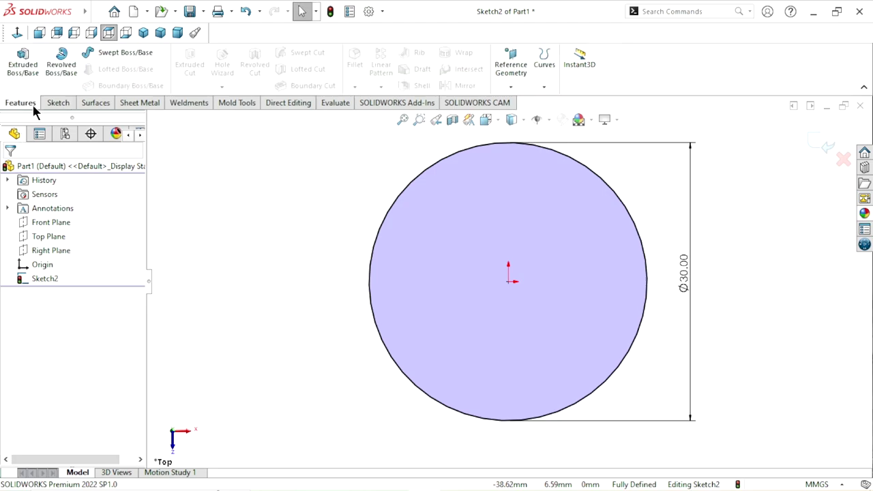
# Step: Extrude the Ø30 mm circle Mid Plane to an 8 mm depth
pyautogui.click(24, 73)
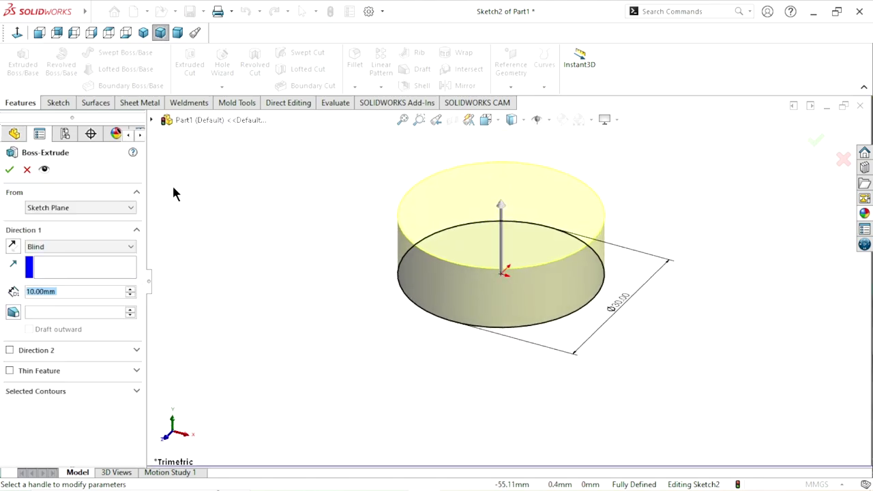
pyautogui.click(83, 247)
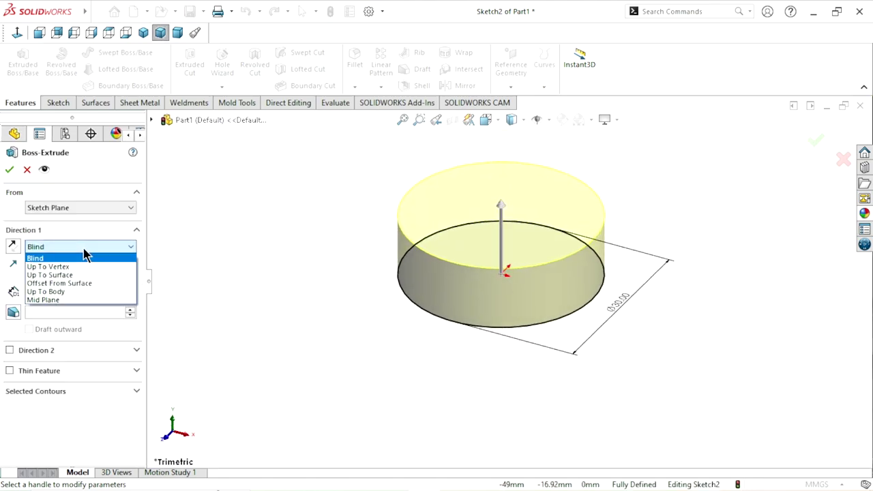
pyautogui.click(71, 300)
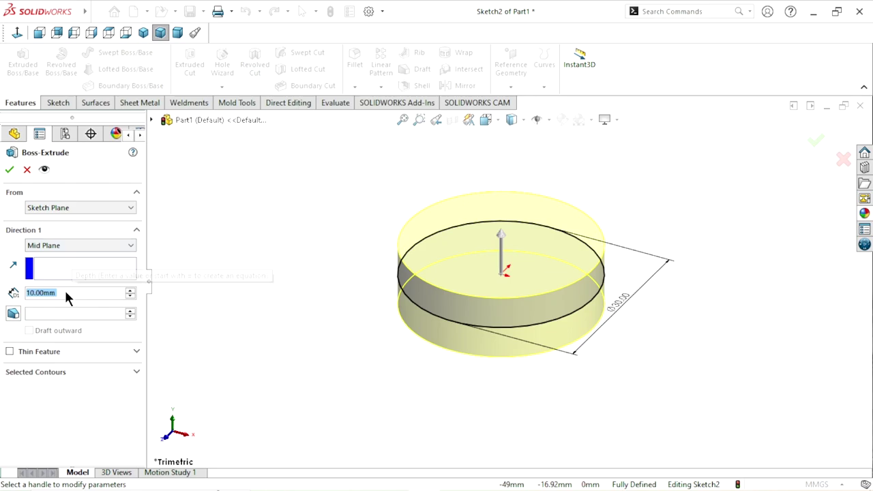
pyautogui.write('8')
pyautogui.press('Return')
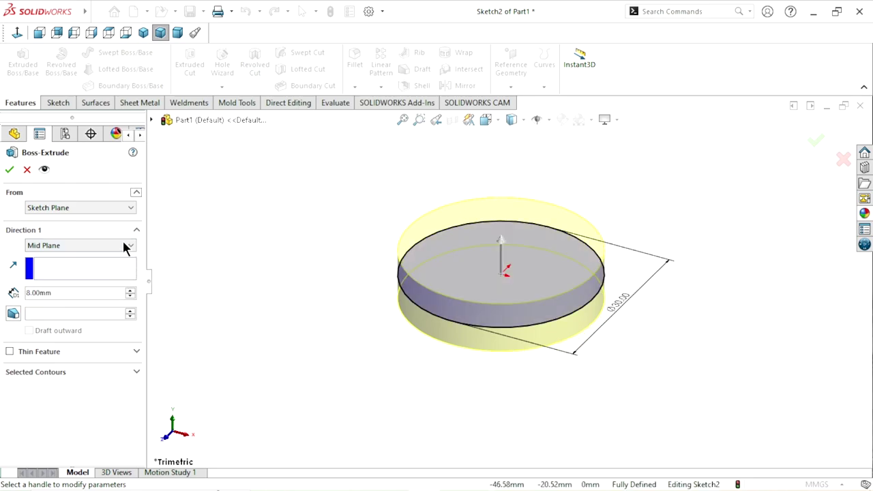
pyautogui.click(9, 169)
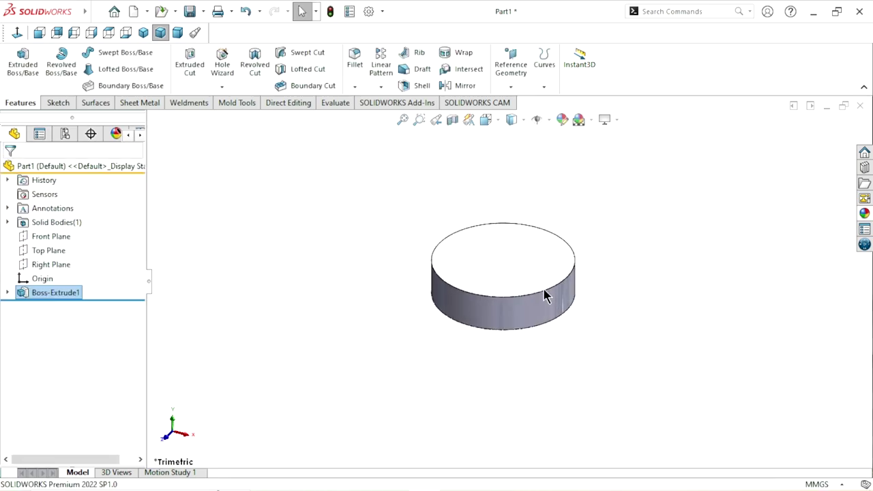
pyautogui.scroll(-2, 545, 295)
# Step: Apply a 7° DraftXpert draft to the disc's cylindrical side face, with Top Plane as neutral plane
pyautogui.click(648, 247)
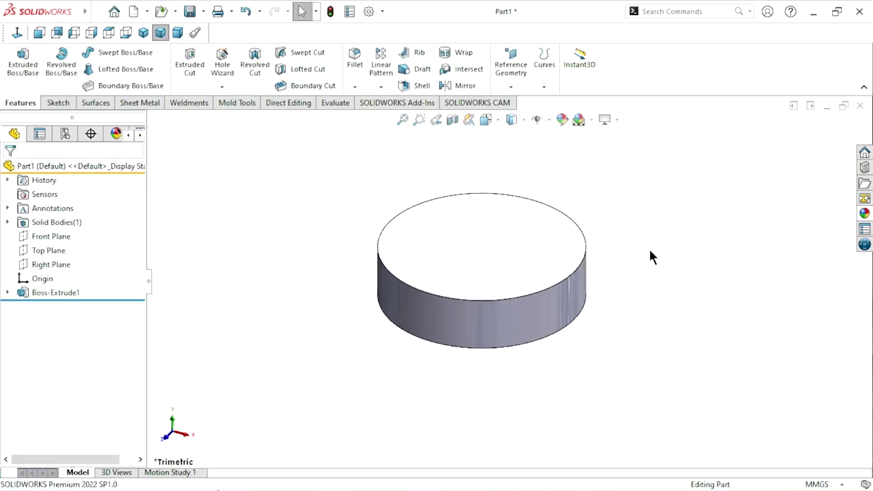
pyautogui.click(416, 71)
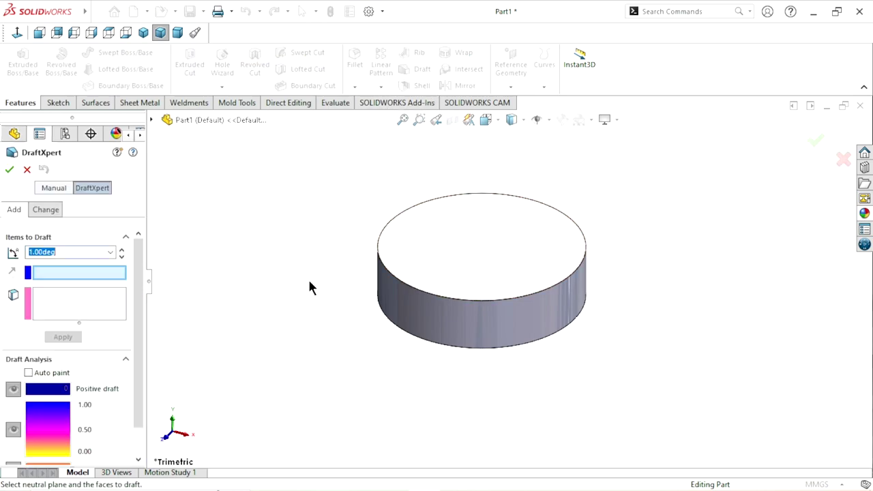
pyautogui.click(71, 270)
pyautogui.click(152, 119)
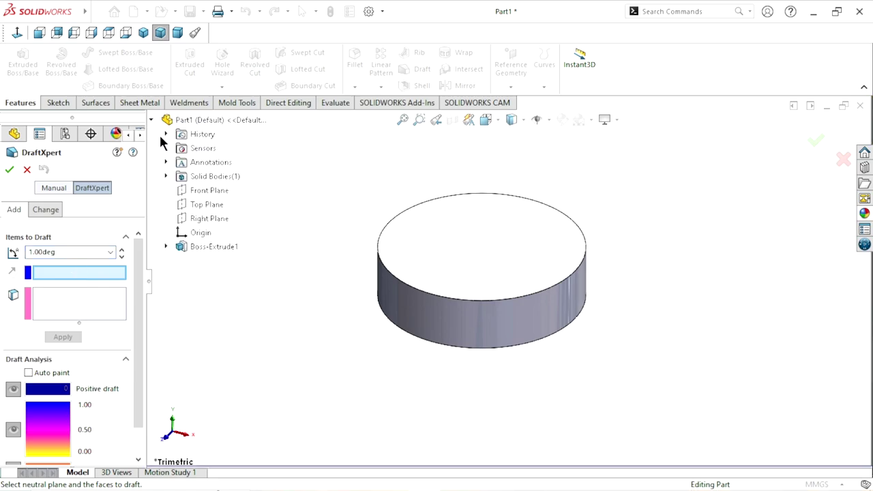
pyautogui.click(189, 204)
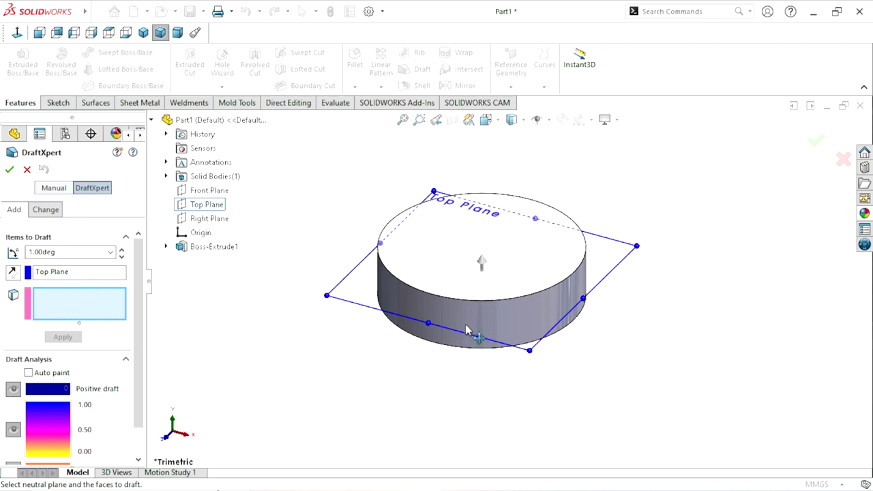
pyautogui.click(486, 314)
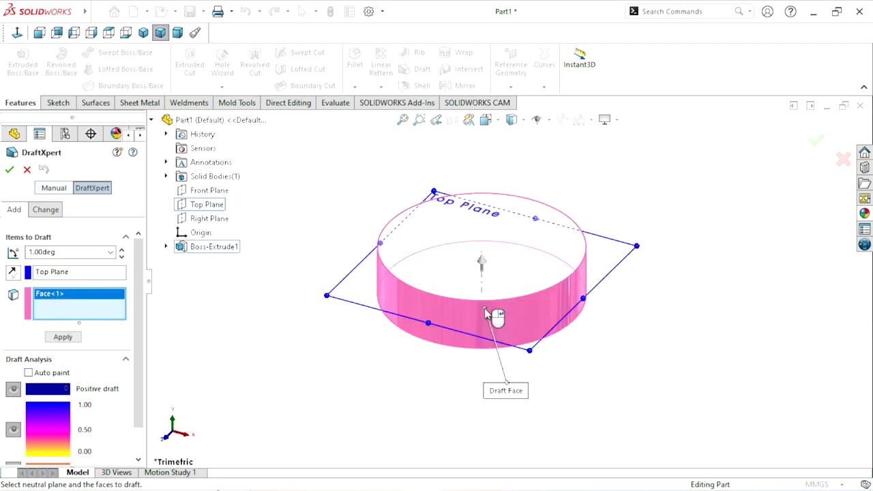
pyautogui.doubleClick(52, 252)
pyautogui.write('7')
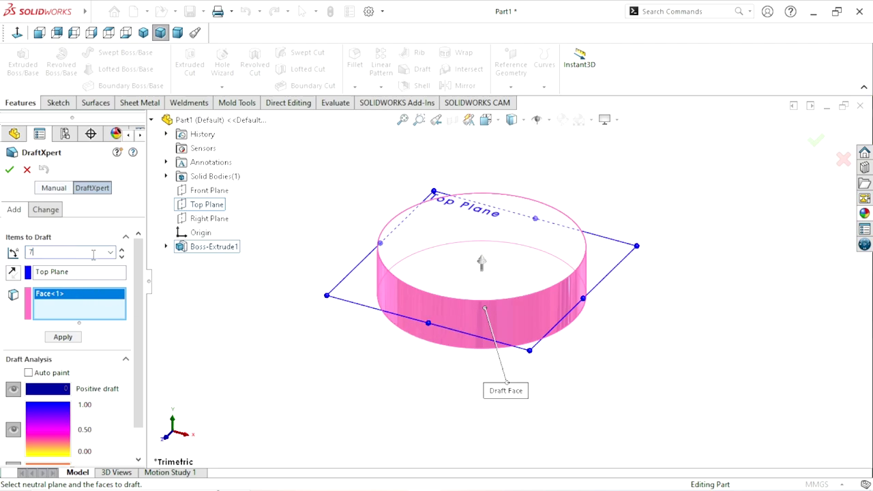
pyautogui.press('Return')
pyautogui.click(60, 336)
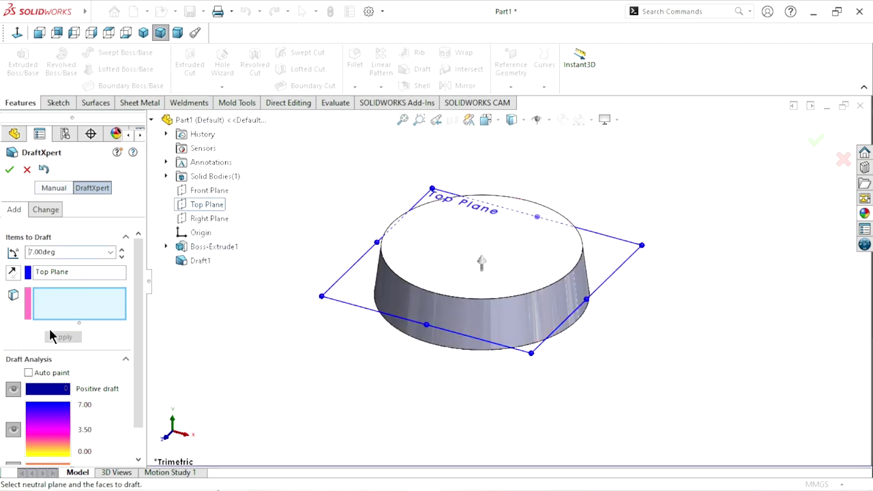
pyautogui.click(12, 172)
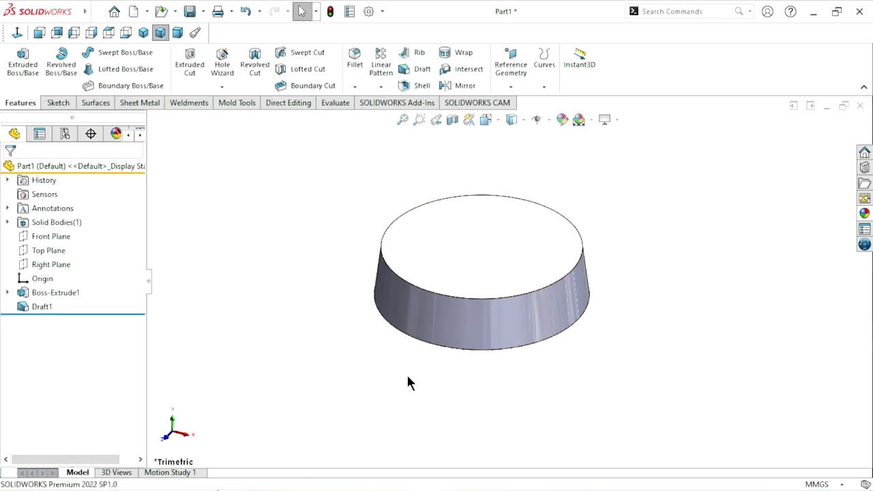
# Step: Orbit to the disc's underside and open a new sketch on its flat bottom face
pyautogui.moveTo(379, 351)
pyautogui.mouseDown(button='middle')
pyautogui.moveTo(421, 253)
pyautogui.moveTo(454, 335)
pyautogui.moveTo(381, 361)
pyautogui.moveTo(304, 346)
pyautogui.moveTo(372, 388)
pyautogui.moveTo(485, 379)
pyautogui.moveTo(615, 353)
pyautogui.moveTo(623, 402)
pyautogui.moveTo(654, 361)
pyautogui.moveTo(509, 286)
pyautogui.moveTo(646, 282)
pyautogui.mouseUp(button='middle')
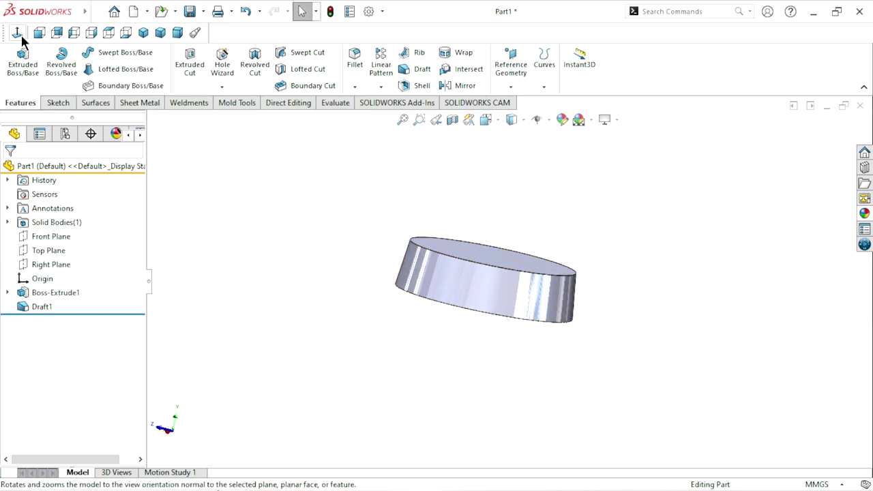
pyautogui.click(142, 37)
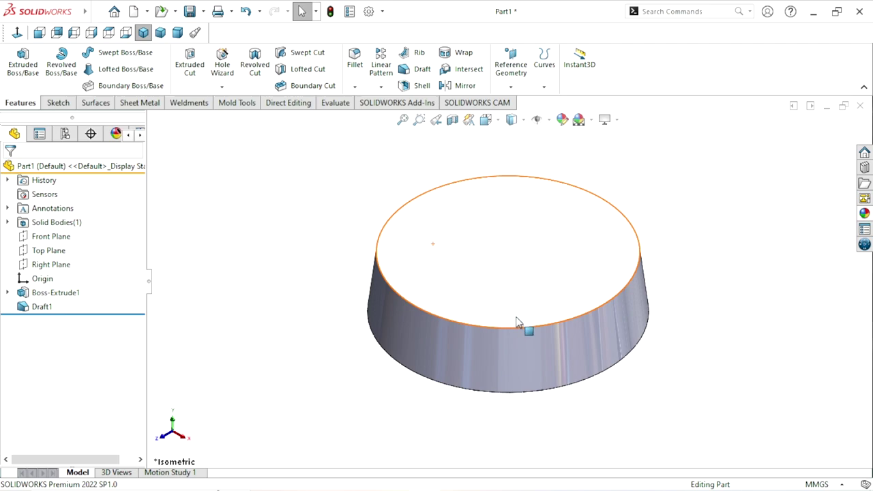
pyautogui.moveTo(571, 261)
pyautogui.mouseDown(button='middle')
pyautogui.moveTo(586, 276)
pyautogui.moveTo(550, 336)
pyautogui.mouseUp(button='middle')
pyautogui.click(484, 331)
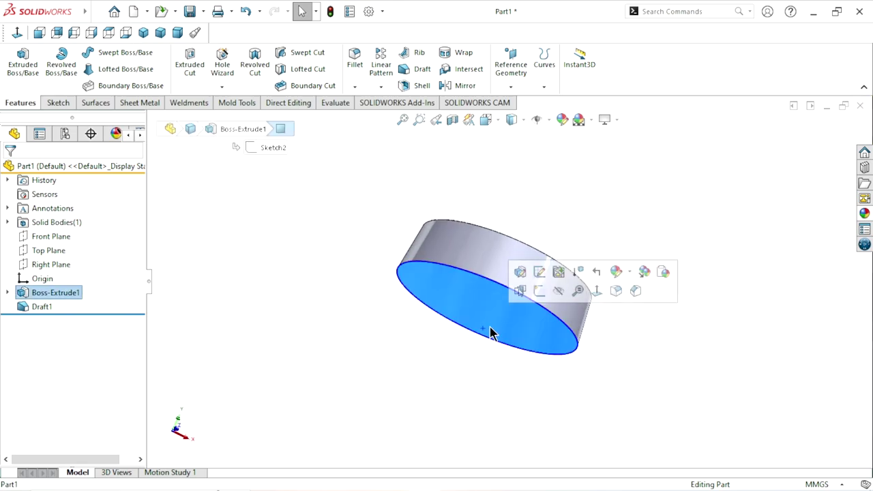
pyautogui.click(539, 292)
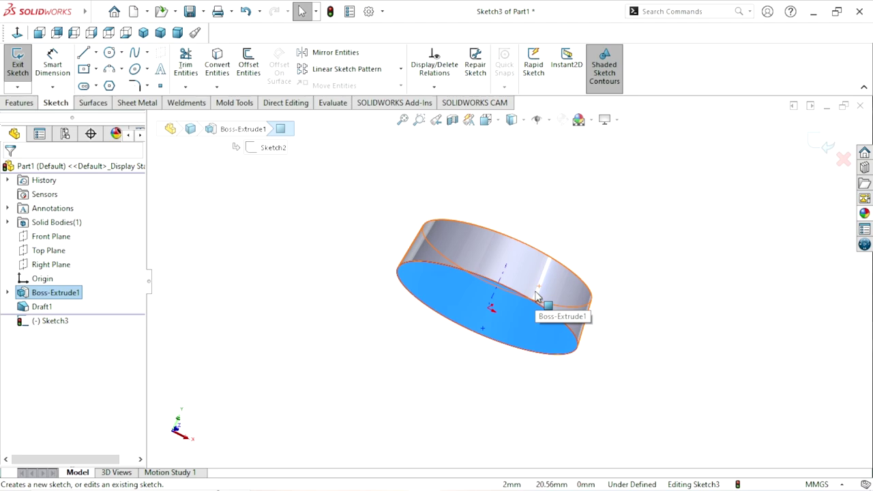
# Step: View the face head-on and draw a circle centred on the origin
pyautogui.click(17, 33)
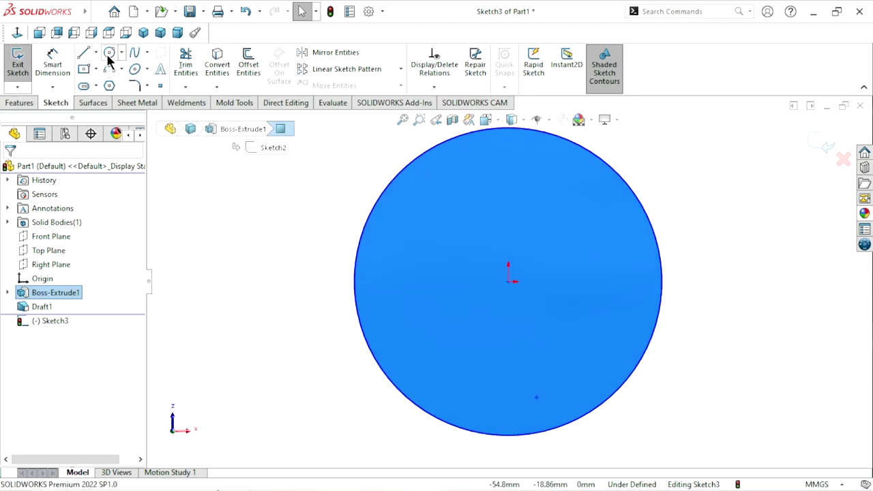
pyautogui.click(111, 52)
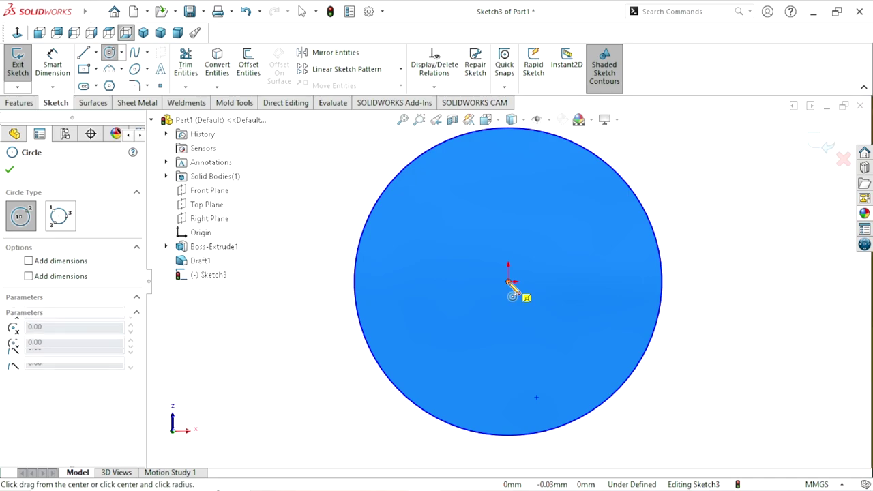
pyautogui.click(508, 282)
pyautogui.click(594, 252)
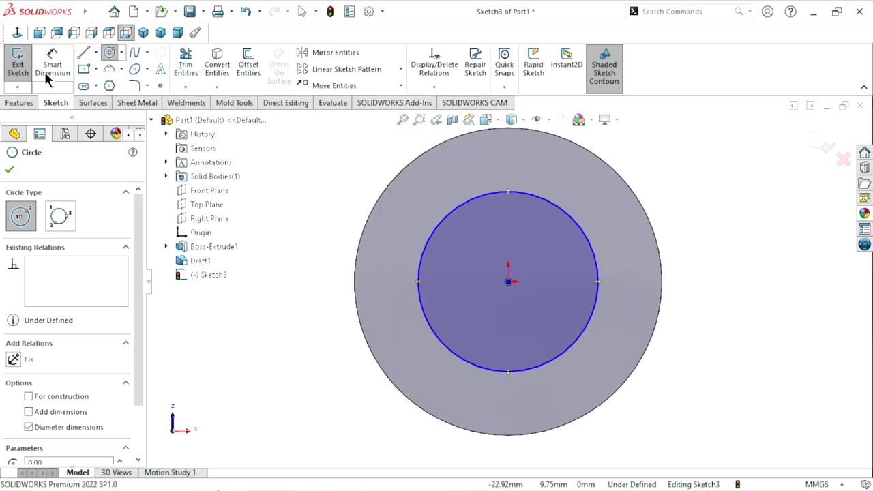
pyautogui.press('Escape')
# Step: Dimension the circle's diameter to 22 mm
pyautogui.click(598, 276)
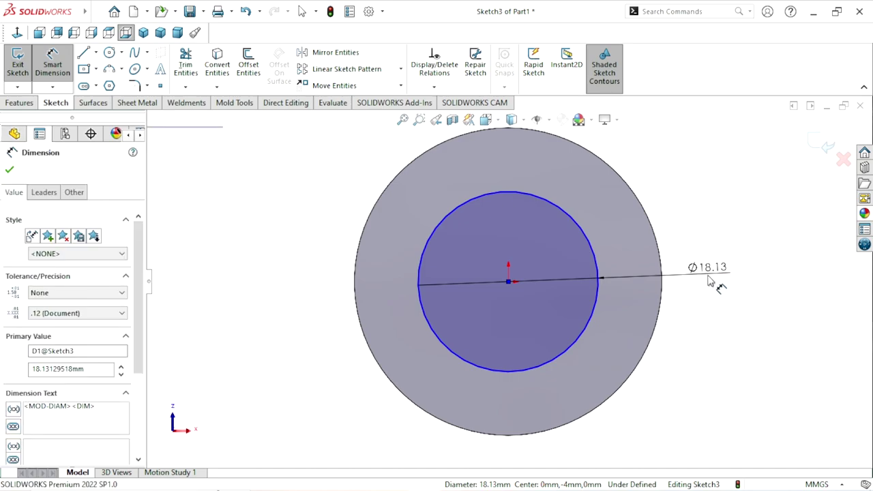
pyautogui.click(709, 283)
pyautogui.write('22')
pyautogui.click(653, 257)
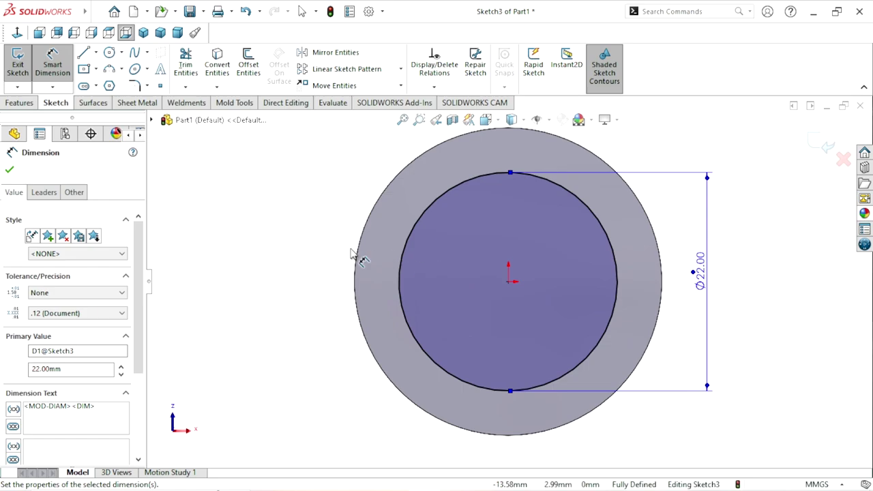
pyautogui.click(10, 171)
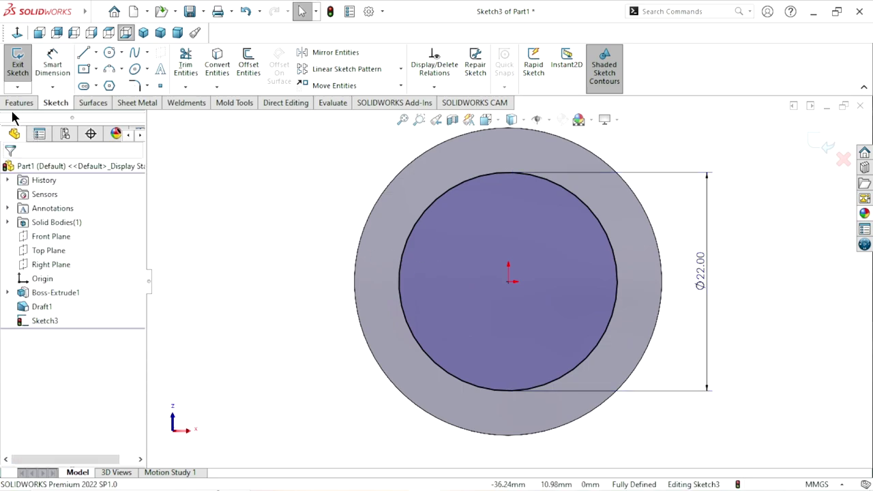
pyautogui.click(19, 103)
pyautogui.click(23, 69)
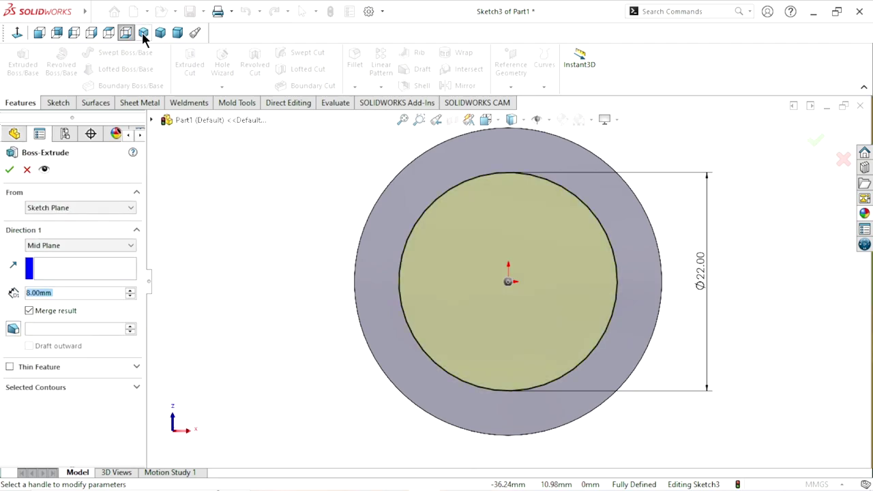
# Step: Extrude the Ø22 mm circle Blind to 4 mm, creating Boss-Extrude2
pyautogui.moveTo(418, 292); pyautogui.dragTo(377, 263, button='middle')
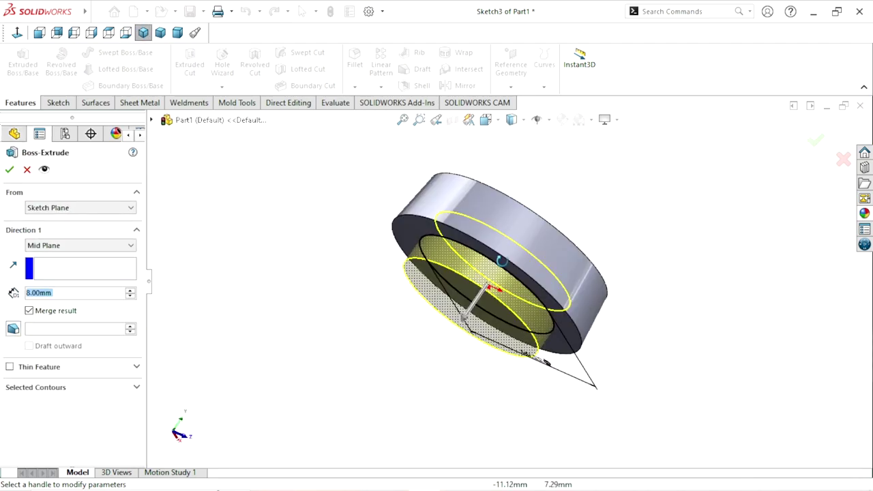
pyautogui.click(66, 245)
pyautogui.click(61, 255)
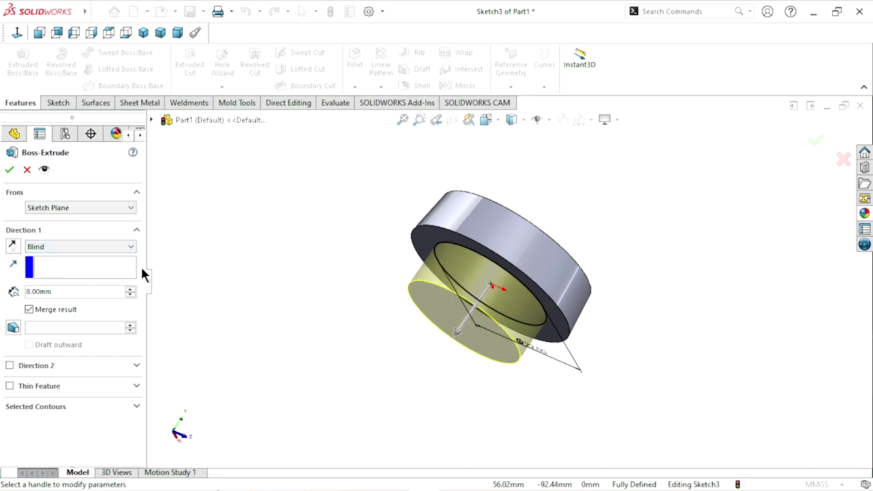
pyautogui.click(62, 292)
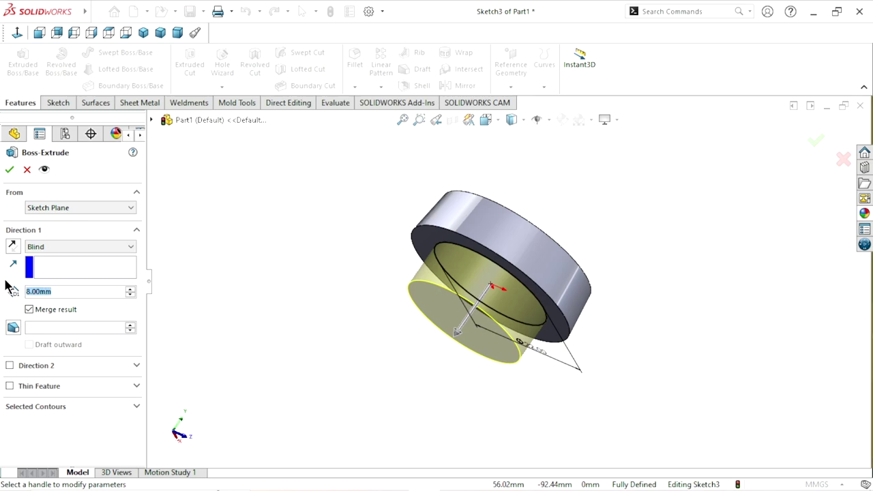
pyautogui.write('4')
pyautogui.press('Return')
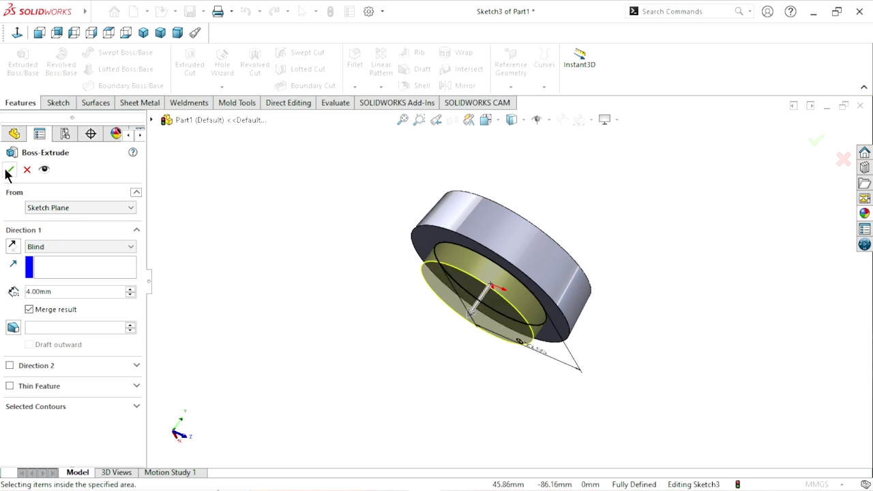
pyautogui.click(9, 171)
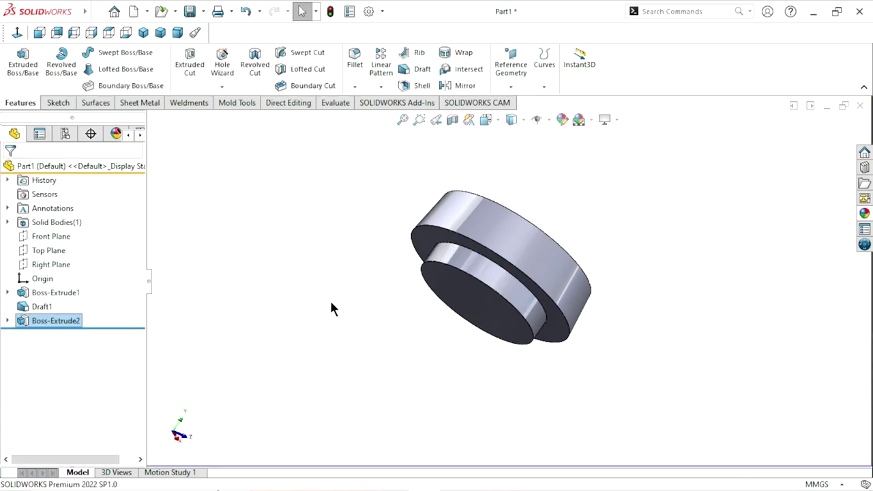
pyautogui.click(279, 259)
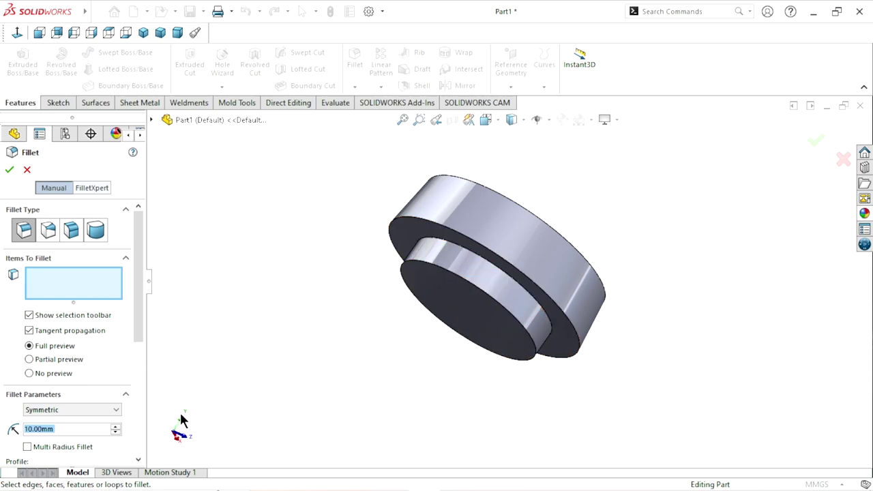
# Step: Fillet the edge where the boss meets the disc with a 4 mm radius
pyautogui.write('4')
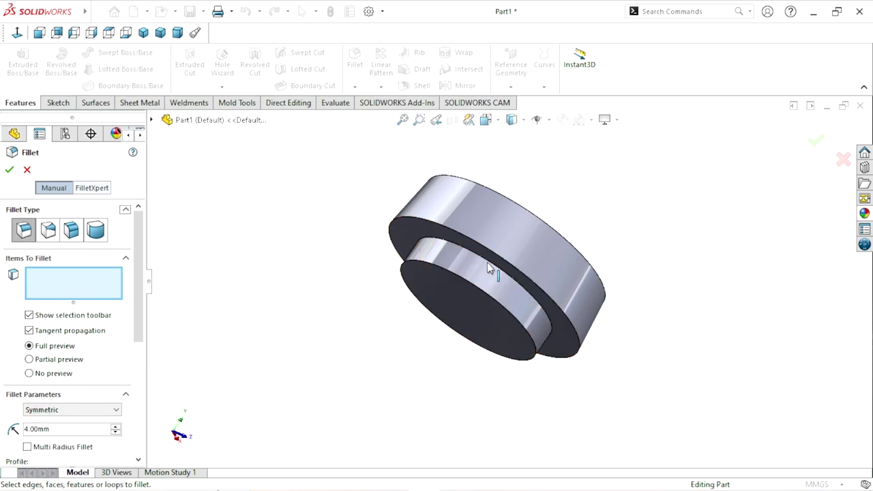
pyautogui.click(488, 268)
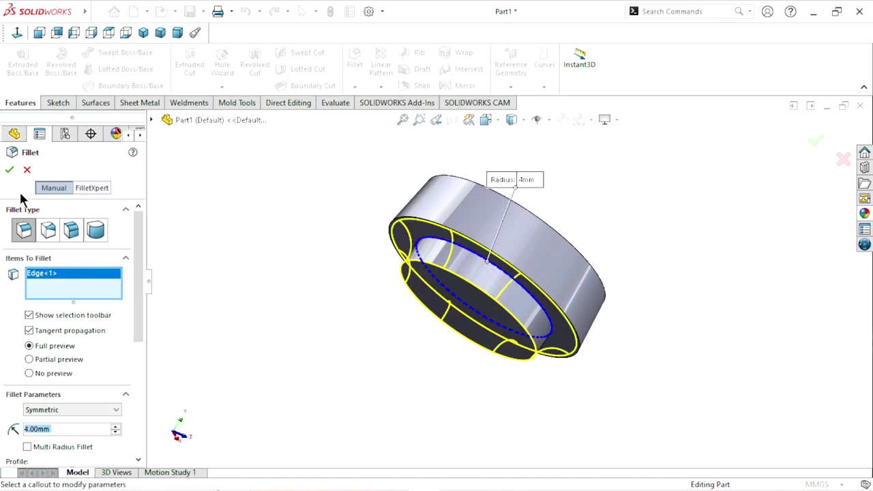
pyautogui.click(10, 171)
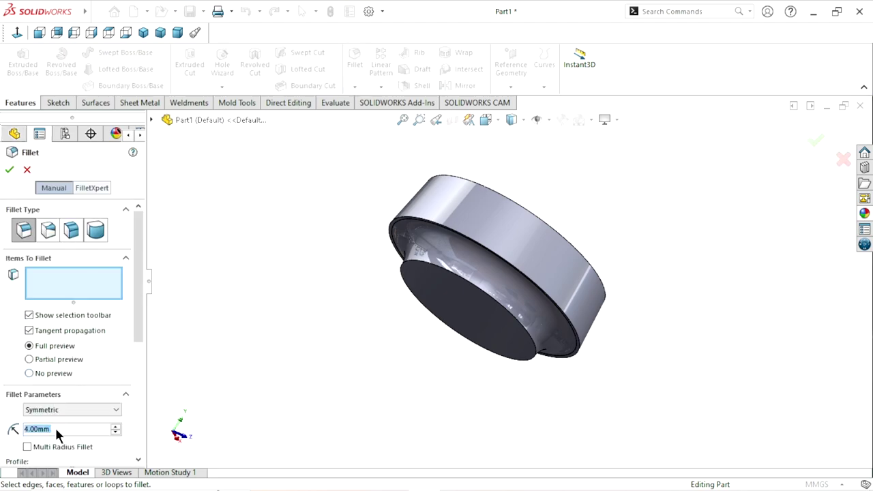
# Step: Round the two edge loops on the boss and disc bottom with 0.5 mm fillets
pyautogui.write('0.5')
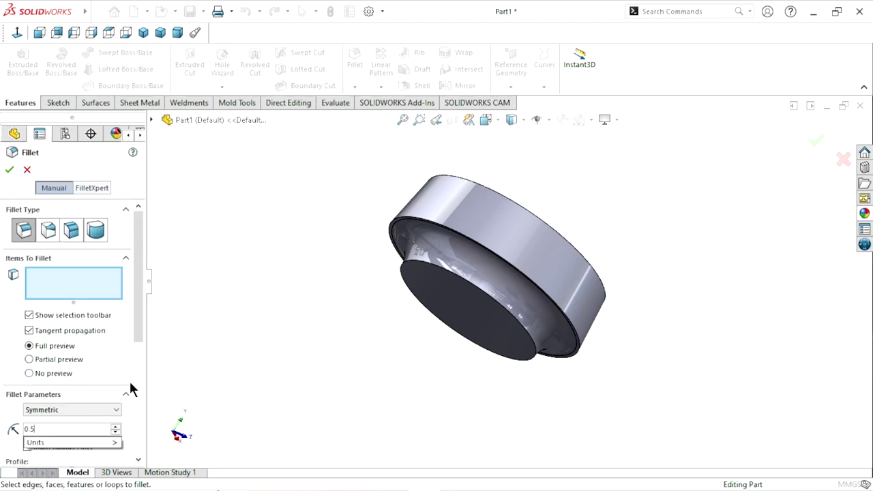
pyautogui.click(439, 229)
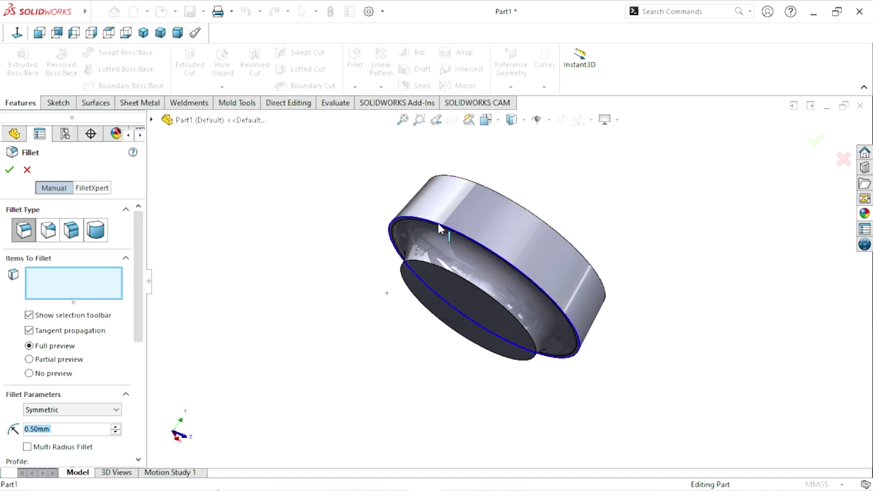
pyautogui.click(441, 273)
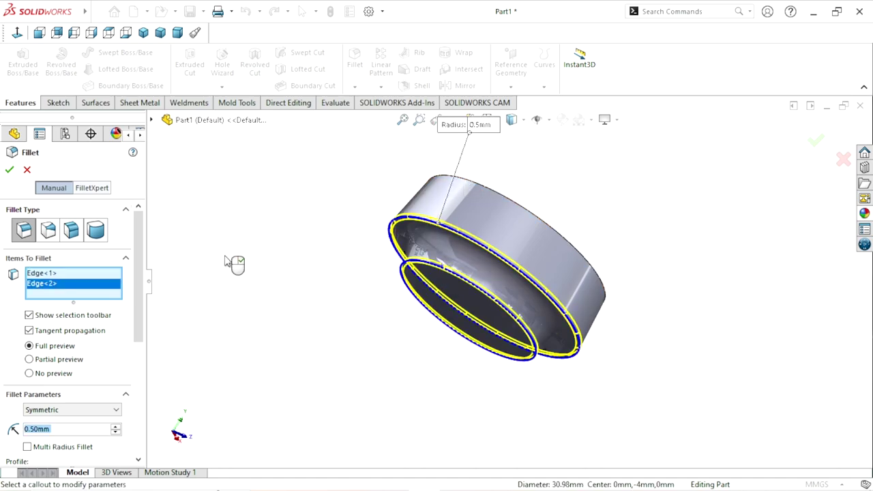
pyautogui.click(9, 170)
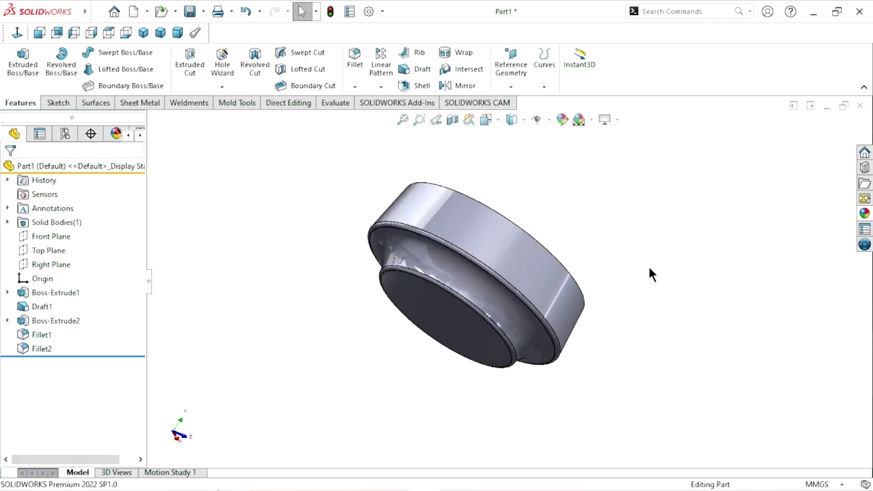
# Step: Orbit to the top face and fillet the disc's top circular edge at 2 mm
pyautogui.moveTo(638, 256); pyautogui.dragTo(622, 300, button='middle')
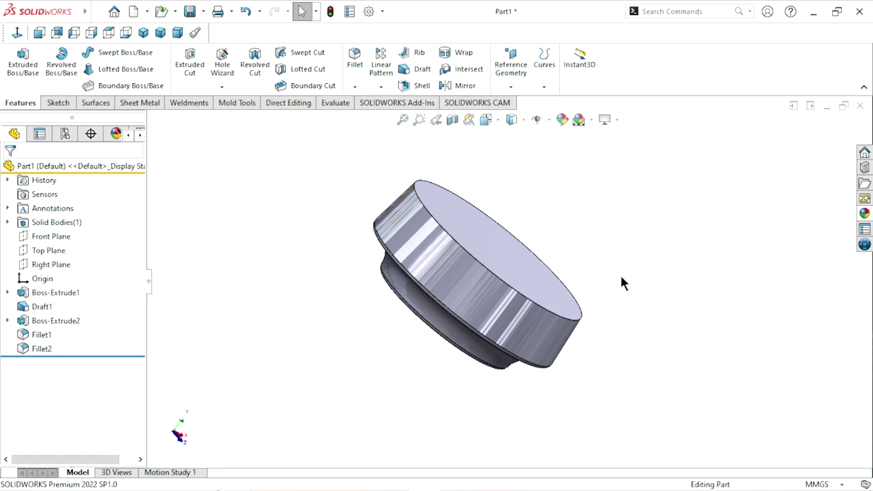
pyautogui.moveTo(586, 281); pyautogui.dragTo(492, 280, button='middle')
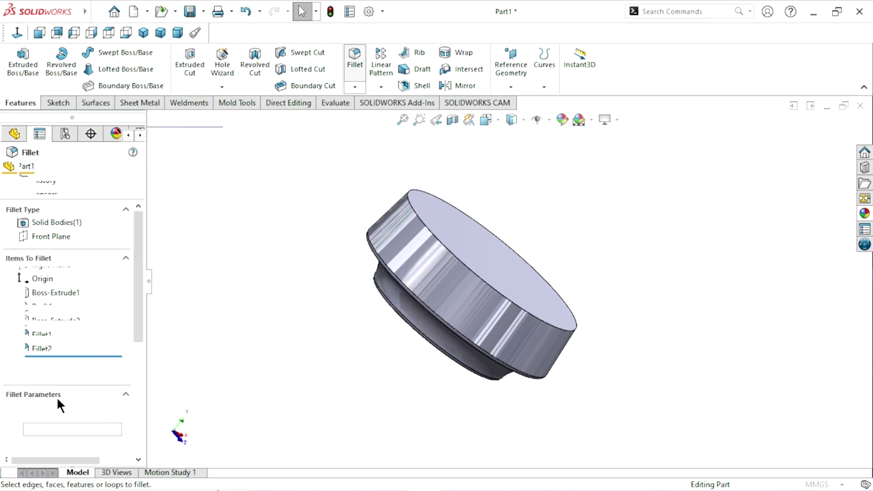
pyautogui.write('2')
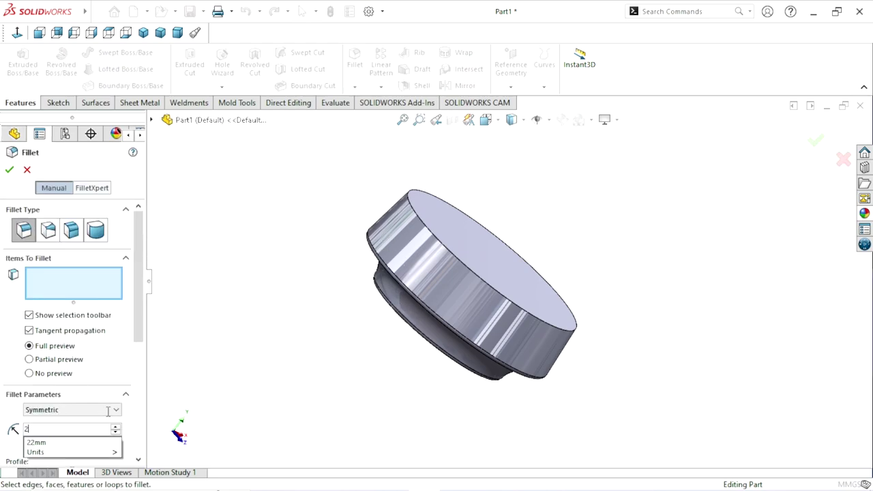
pyautogui.press('Return')
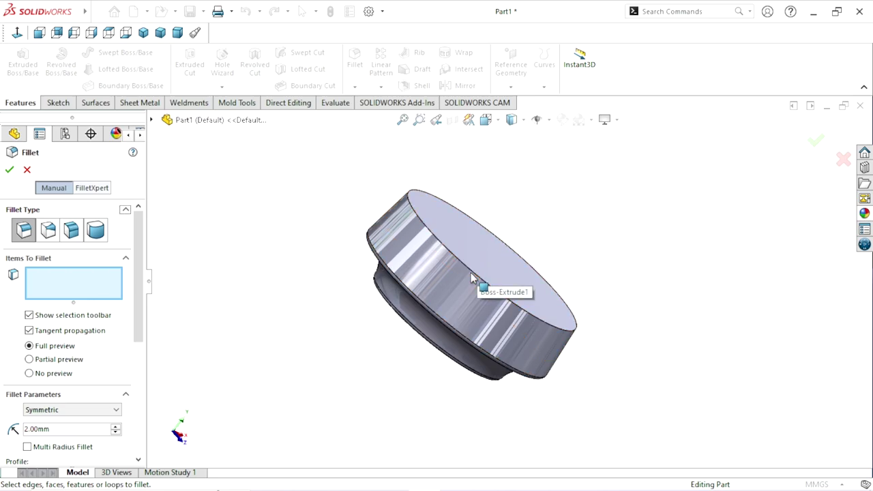
pyautogui.click(472, 276)
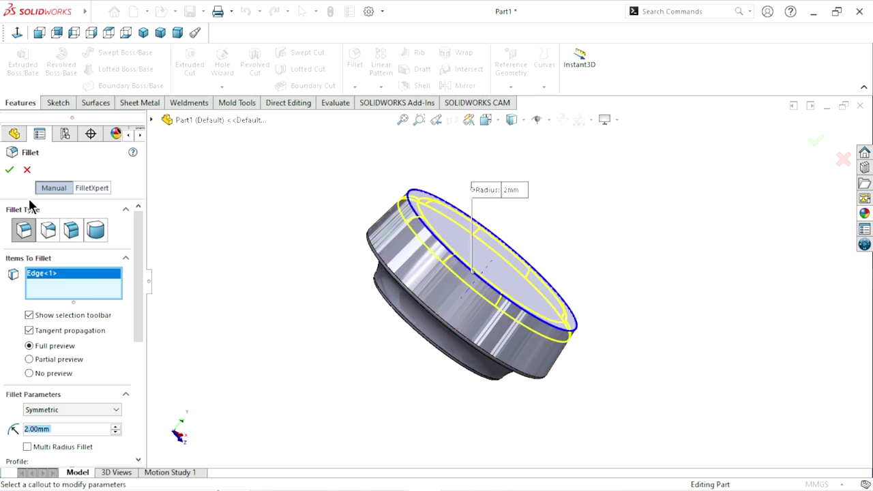
pyautogui.click(9, 170)
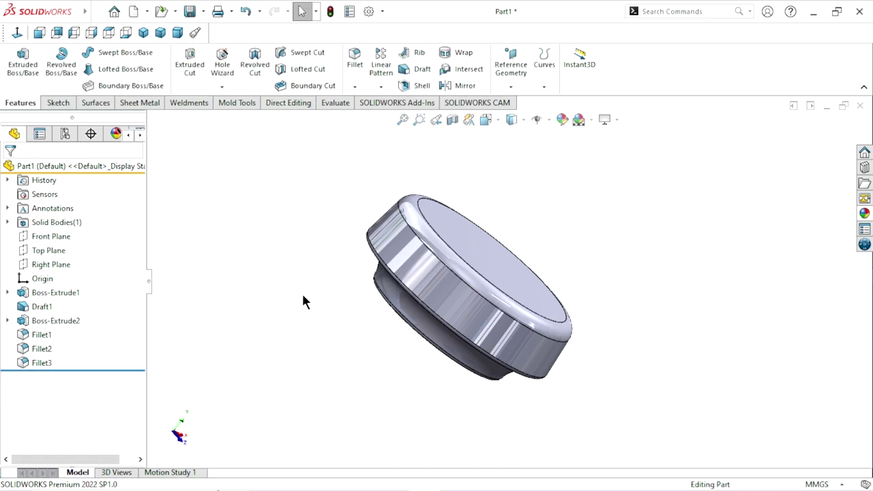
# Step: Start a Front Plane sketch, view it head-on, and draw a vertical centerline through the knob
pyautogui.click(58, 235)
pyautogui.click(68, 214)
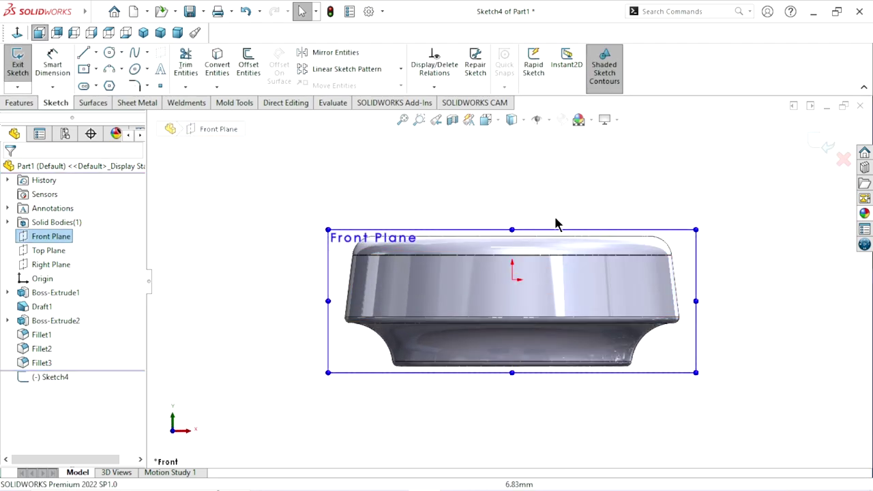
pyautogui.click(555, 224)
pyautogui.click(98, 54)
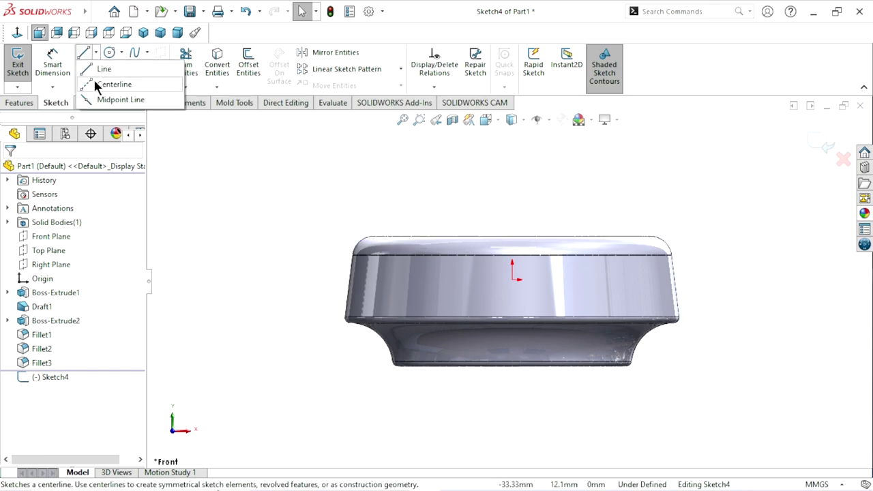
pyautogui.click(512, 190)
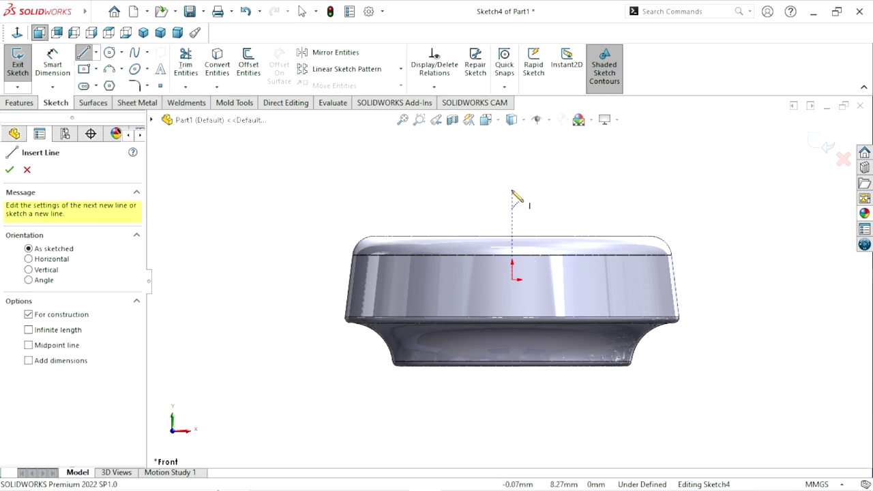
pyautogui.click(512, 263)
pyautogui.click(512, 412)
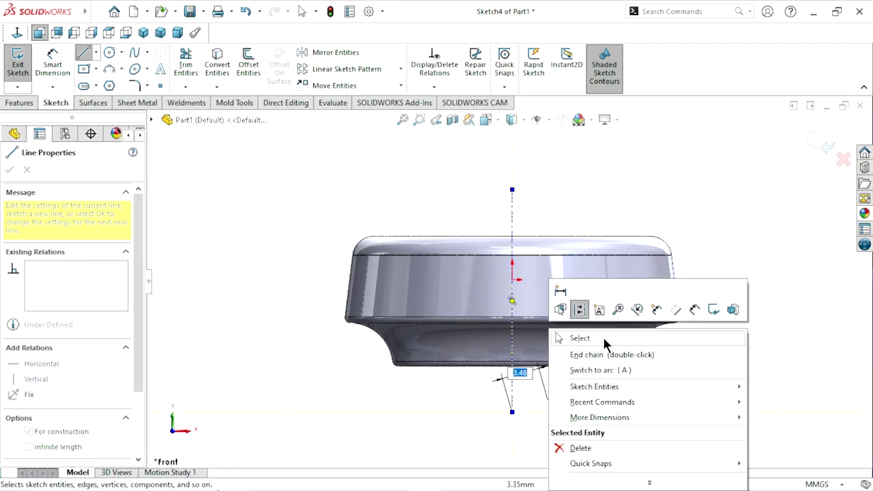
pyautogui.click(578, 338)
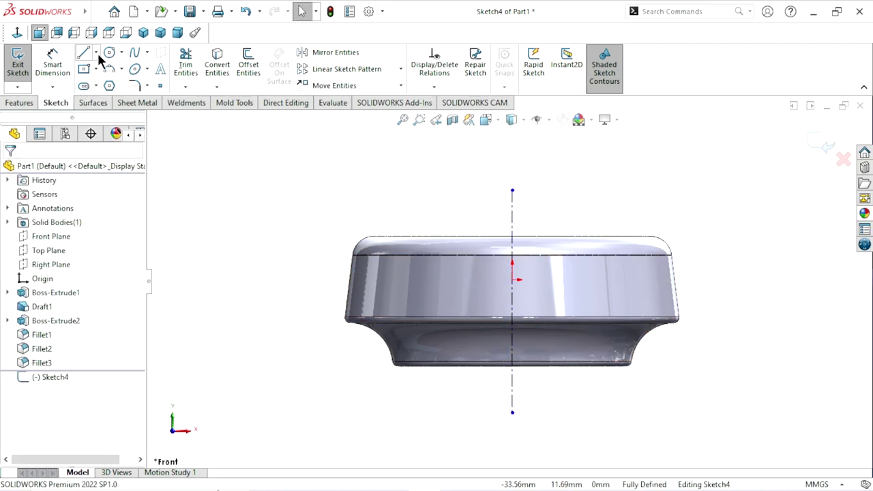
# Step: Draw a three-point arc above the knob and close it with a horizontal line
pyautogui.press('a')
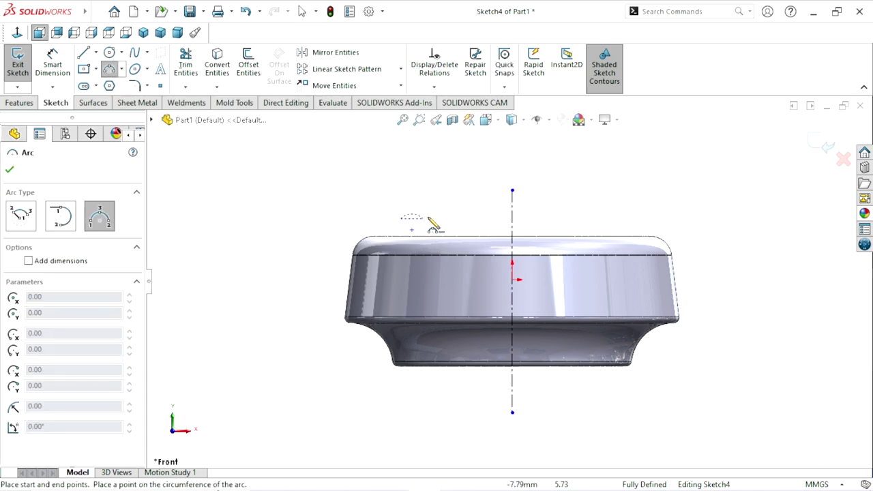
pyautogui.click(400, 218)
pyautogui.click(450, 218)
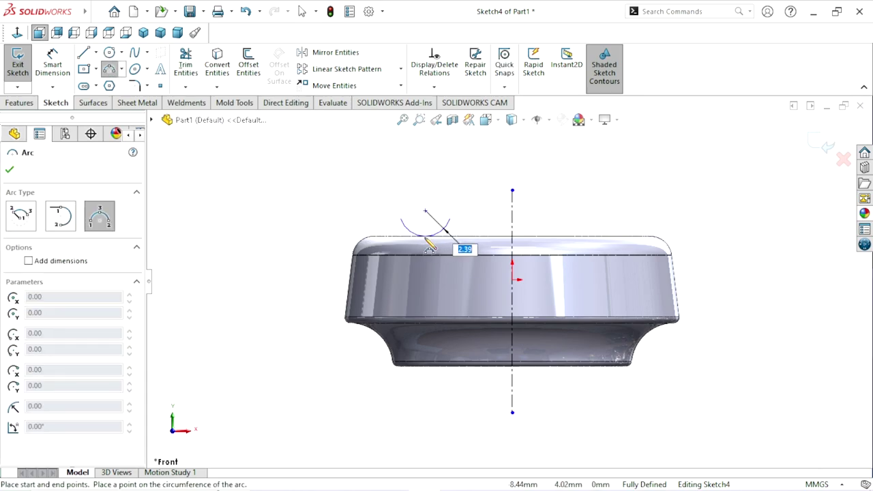
pyautogui.click(425, 228)
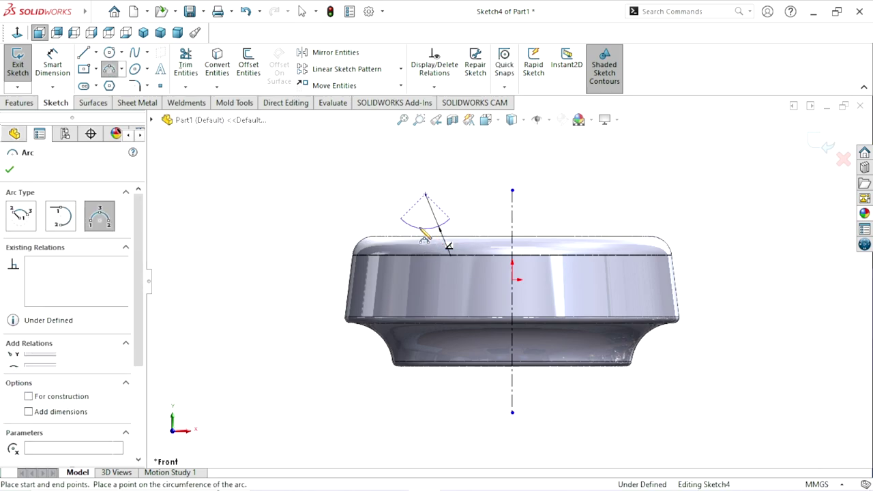
pyautogui.click(83, 52)
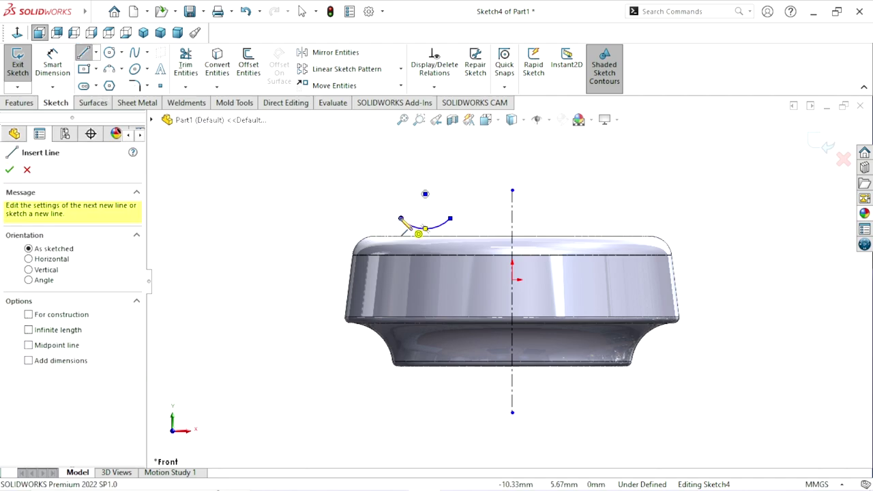
pyautogui.click(401, 218)
pyautogui.click(450, 218)
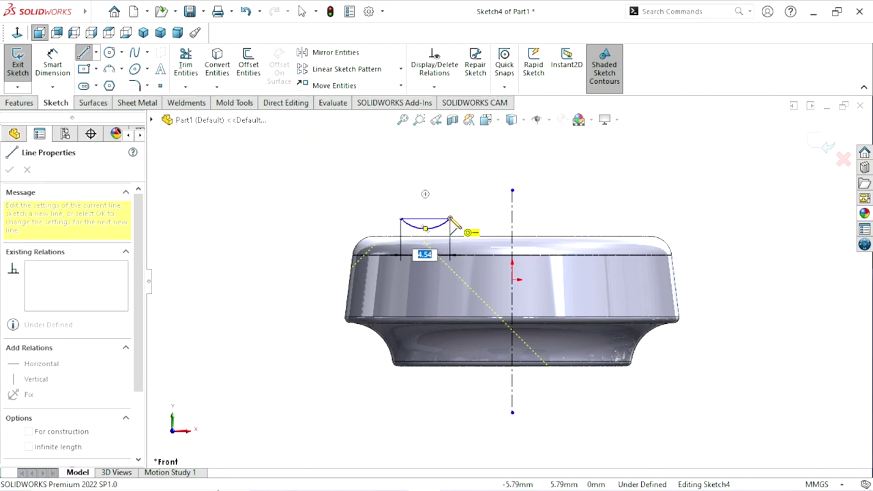
pyautogui.rightClick(281, 183)
pyautogui.click(315, 183)
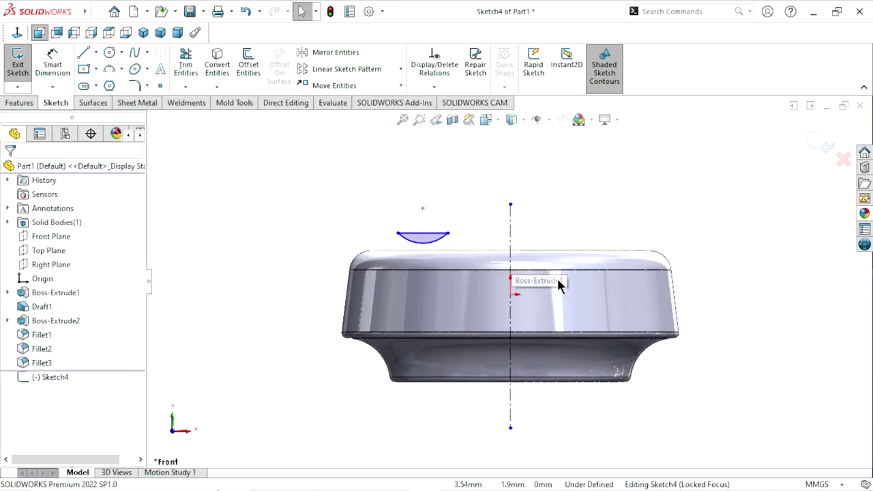
pyautogui.scroll(-2, 552, 276)
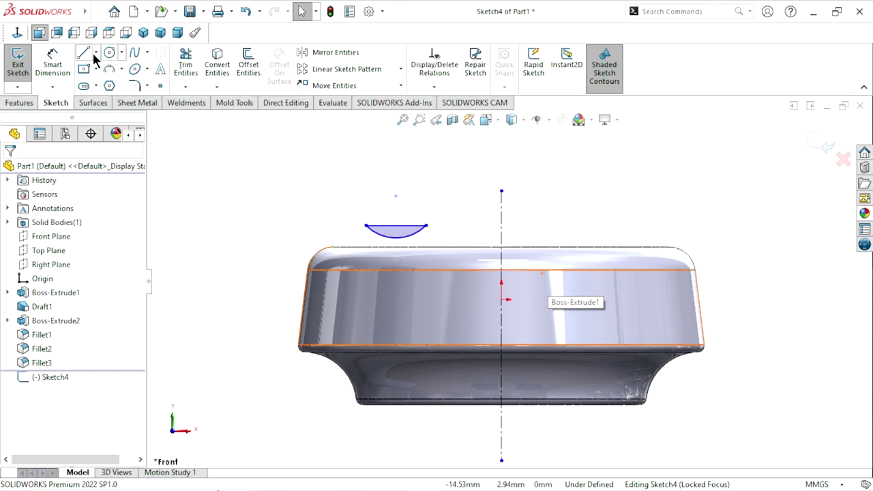
pyautogui.click(52, 63)
pyautogui.click(396, 195)
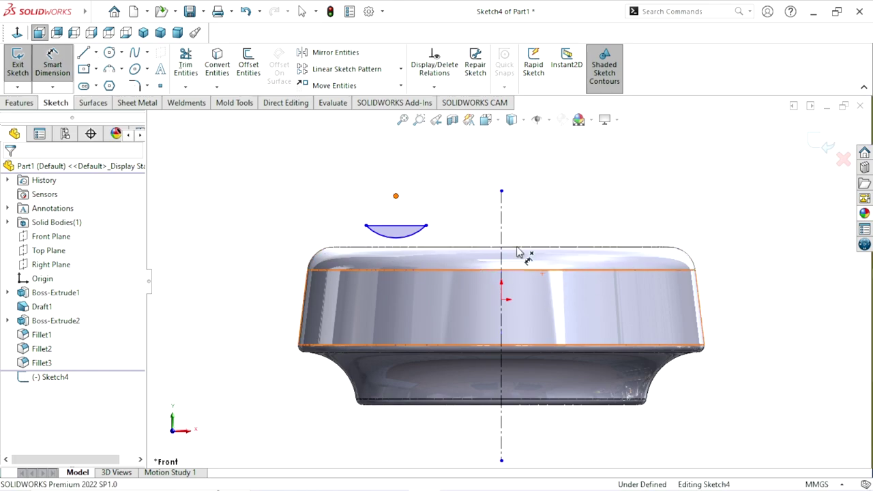
# Step: Position the arc centre 5 mm above the origin and 8 mm from the centerline
pyautogui.click(502, 299)
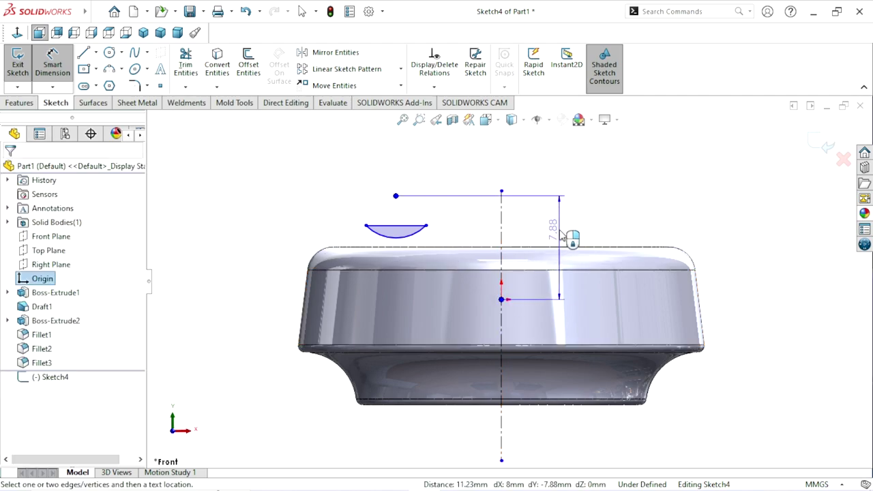
pyautogui.click(564, 231)
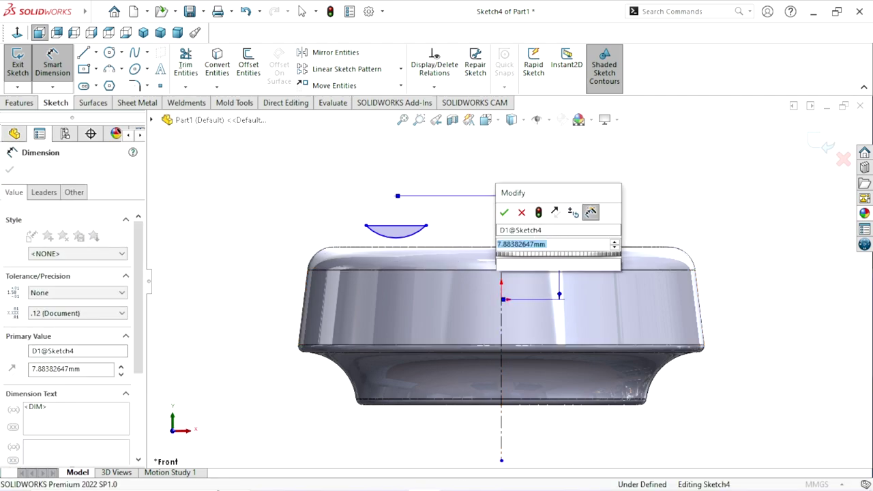
pyautogui.click(508, 207)
pyautogui.write('5')
pyautogui.press('Return')
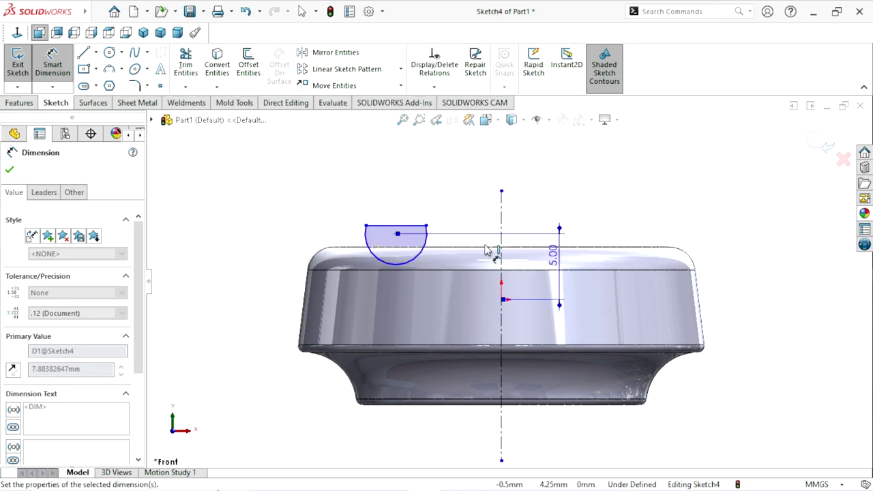
pyautogui.click(396, 235)
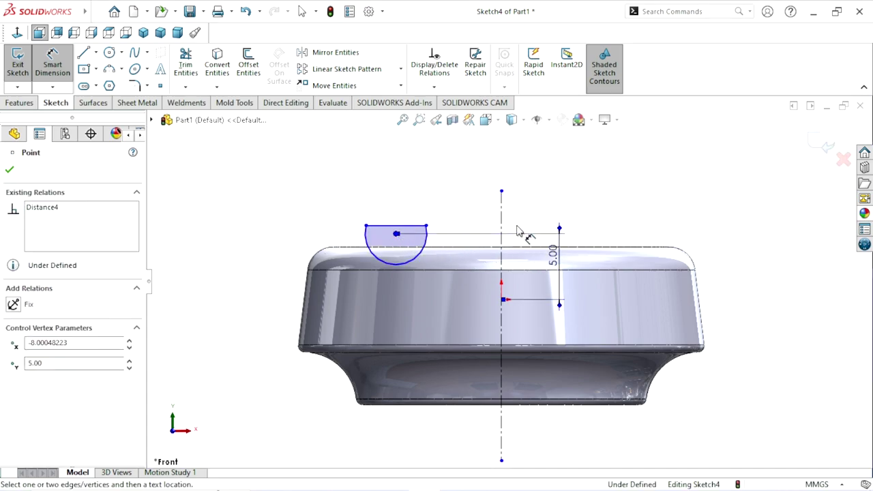
pyautogui.click(501, 227)
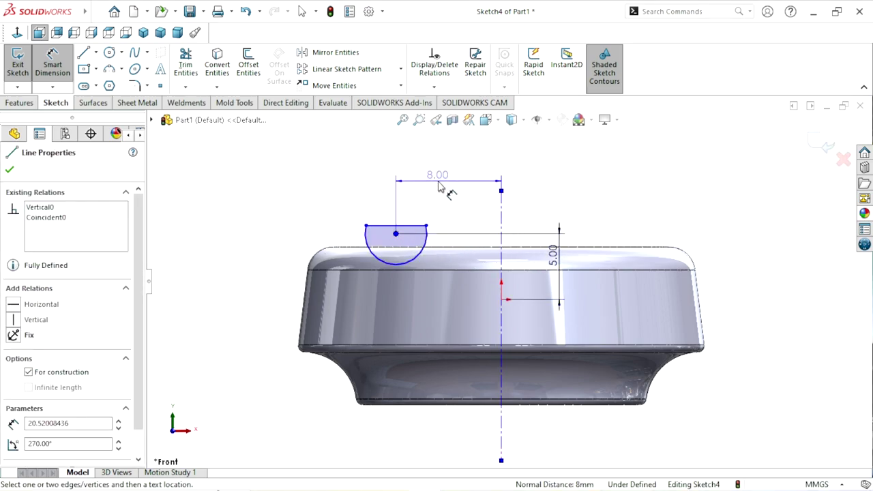
pyautogui.click(447, 188)
pyautogui.click(438, 189)
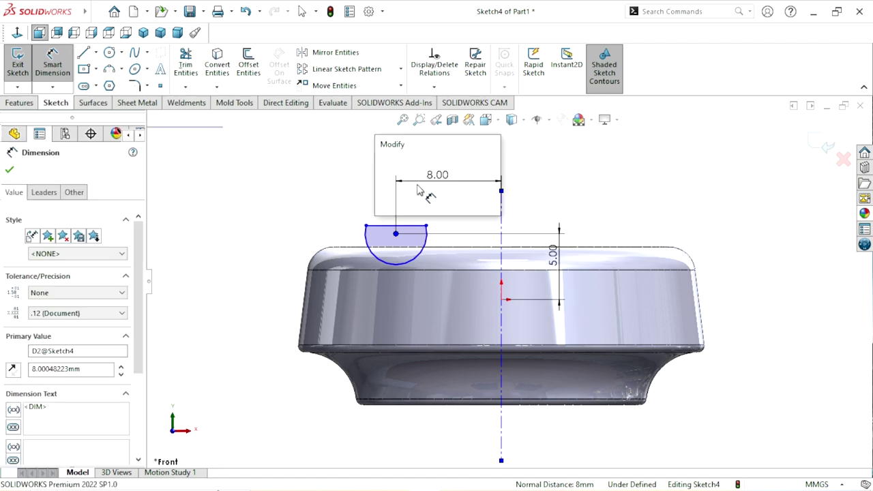
pyautogui.write('8')
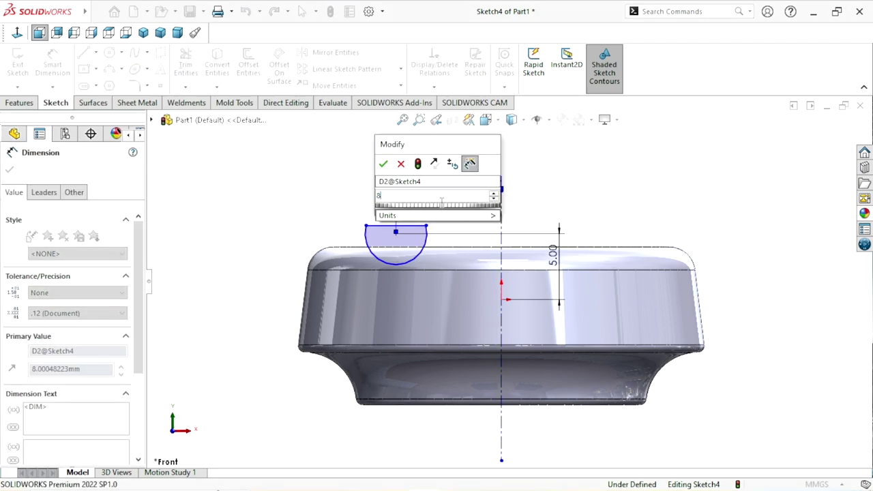
pyautogui.click(380, 164)
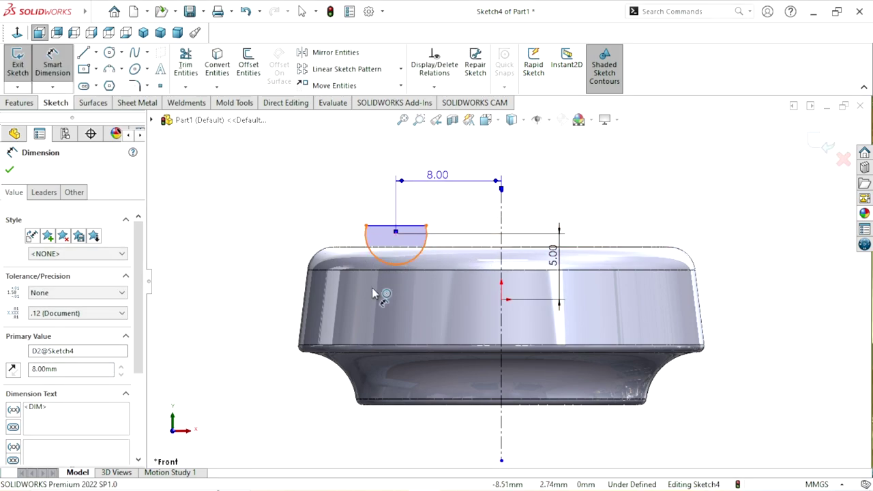
# Step: Set the tab arc's radius to 2 mm
pyautogui.click(383, 258)
pyautogui.press('Escape')
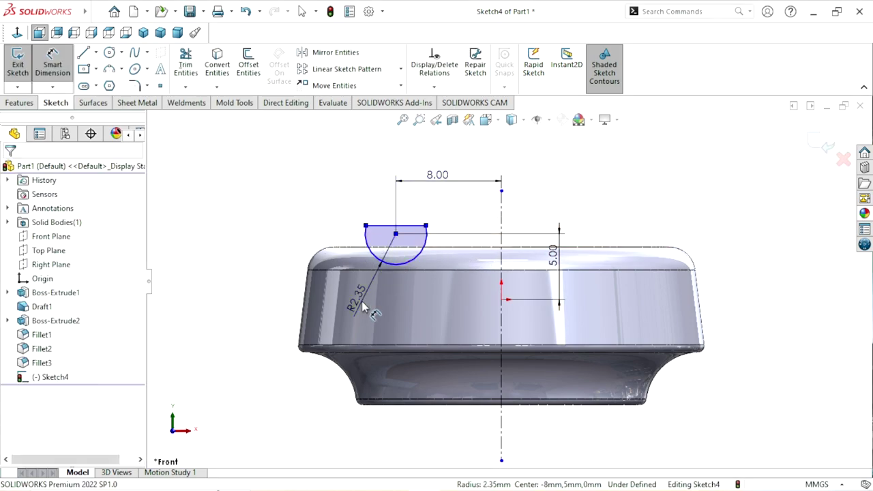
pyautogui.click(363, 308)
pyautogui.write('2')
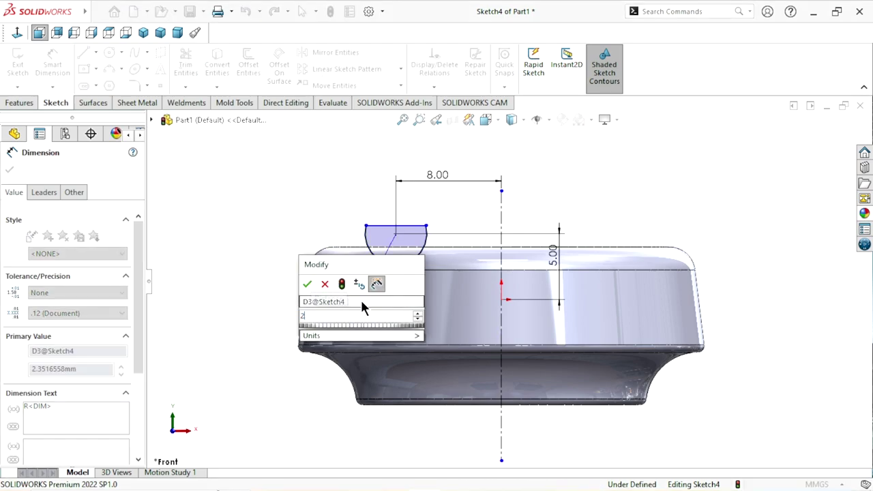
pyautogui.click(307, 284)
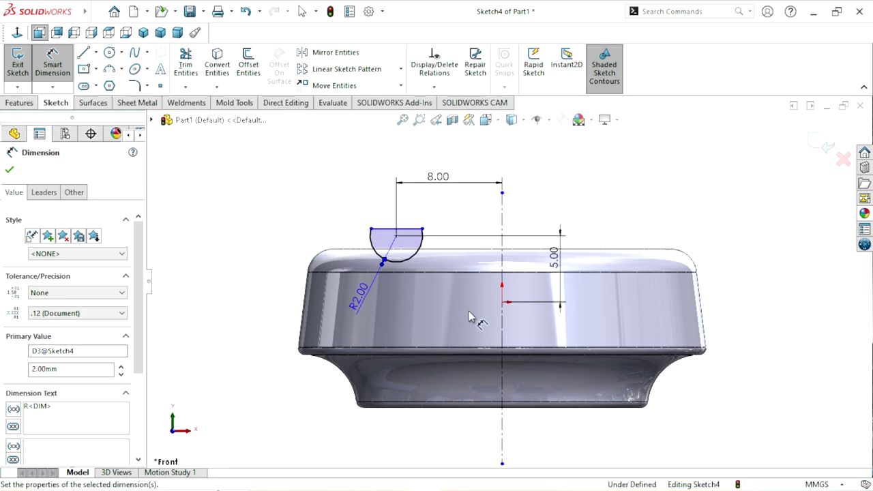
pyautogui.click(9, 174)
# Step: Power-trim the tab profile's horizontal closing line, undoing an accidental trim of the R2.00 arc
pyautogui.scroll(1, 502, 273)
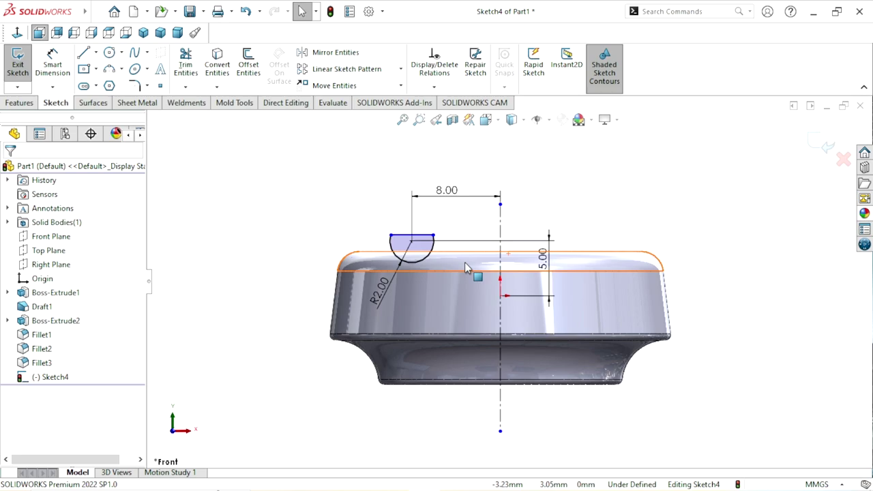
pyautogui.scroll(-1, 466, 268)
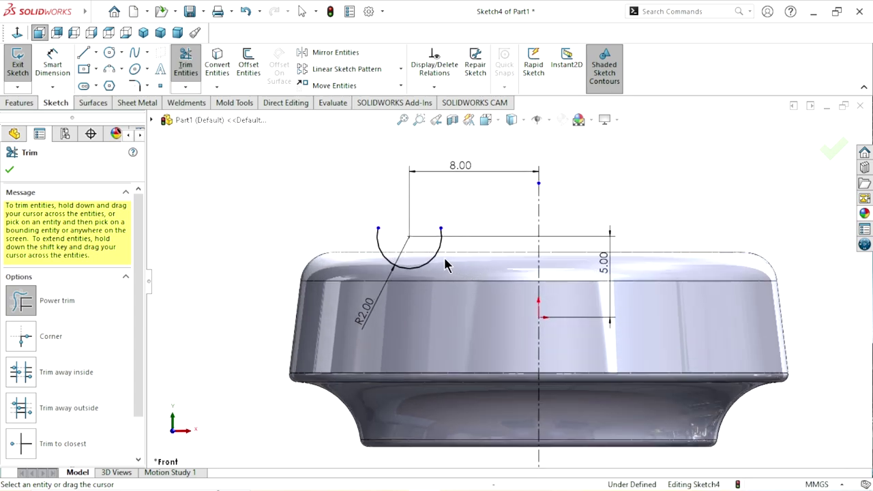
pyautogui.click(441, 231)
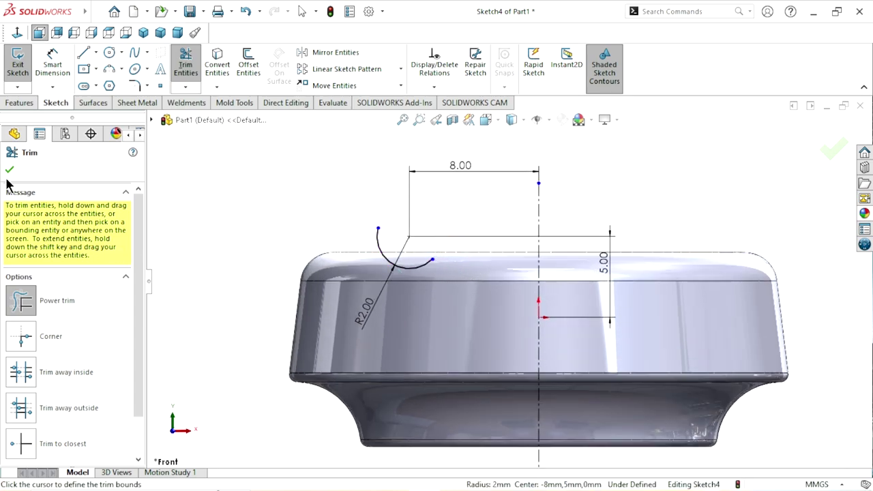
pyautogui.click(245, 12)
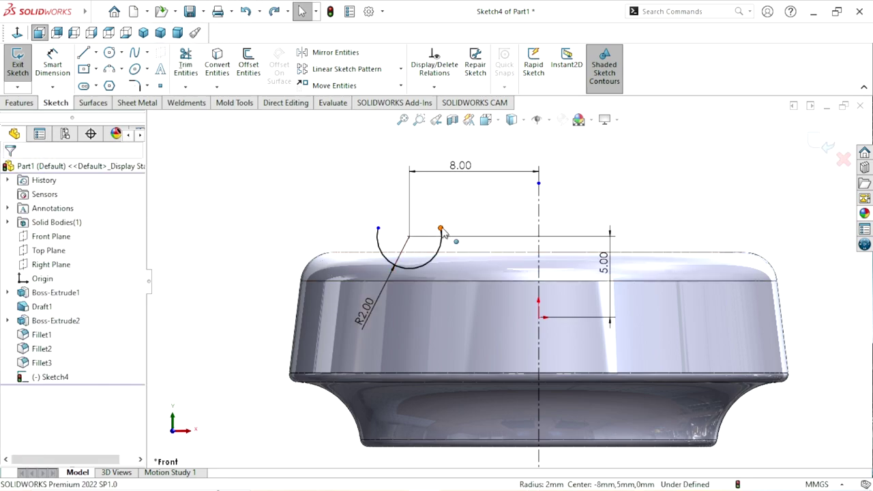
# Step: Drag both R2.00 arc endpoints onto the knob's top edge and join them with a horizontal line
pyautogui.moveTo(441, 229); pyautogui.dragTo(438, 250)
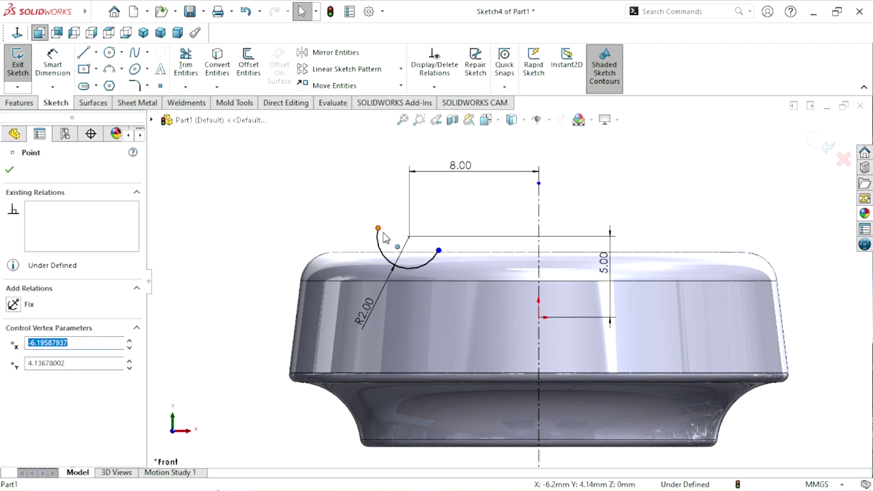
pyautogui.moveTo(378, 229); pyautogui.dragTo(379, 251)
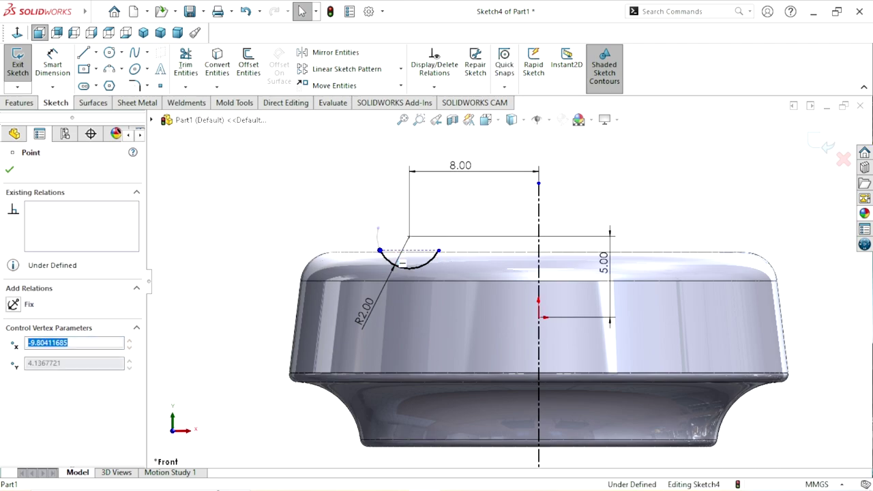
pyautogui.click(84, 53)
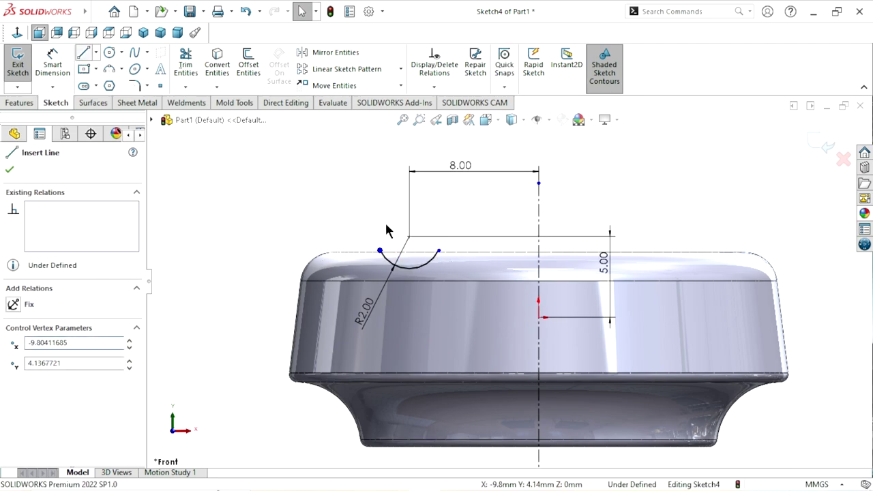
pyautogui.click(380, 250)
pyautogui.click(439, 252)
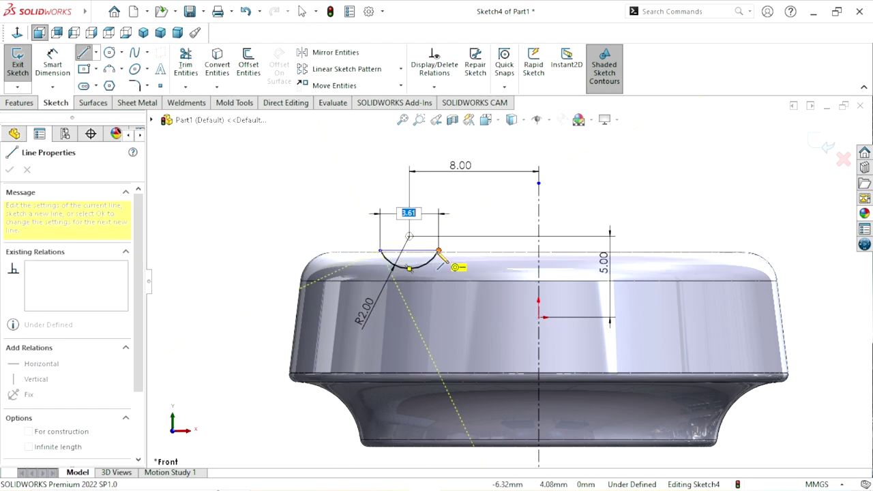
pyautogui.rightClick(256, 198)
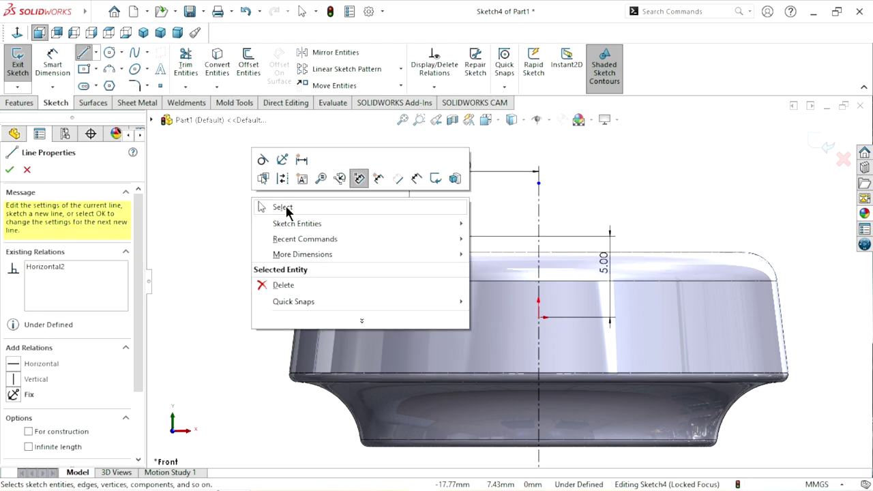
pyautogui.click(290, 209)
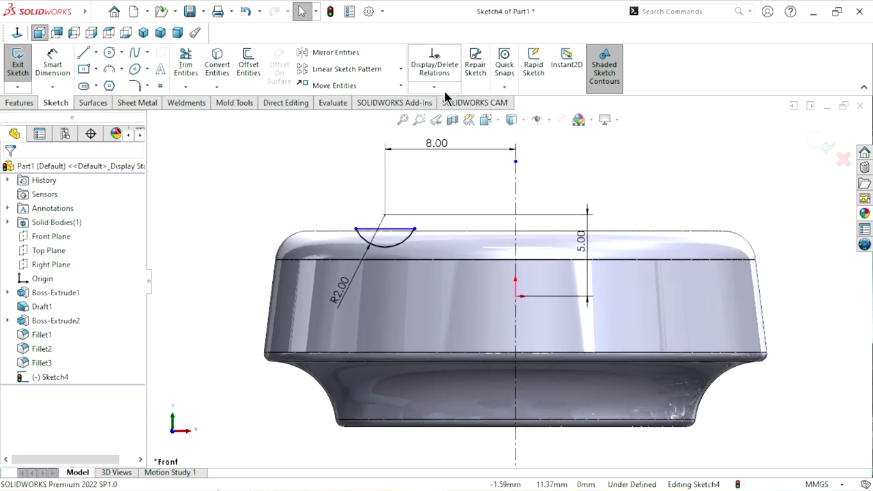
# Step: Auto-fully-define Sketch4, adding the 8.00, 5.00 and R2.00 dimensions
pyautogui.click(434, 88)
pyautogui.click(449, 129)
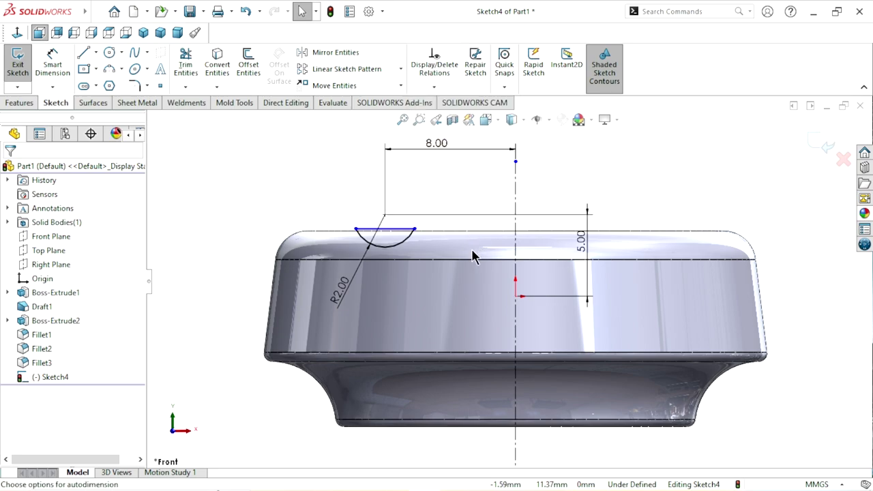
pyautogui.click(56, 238)
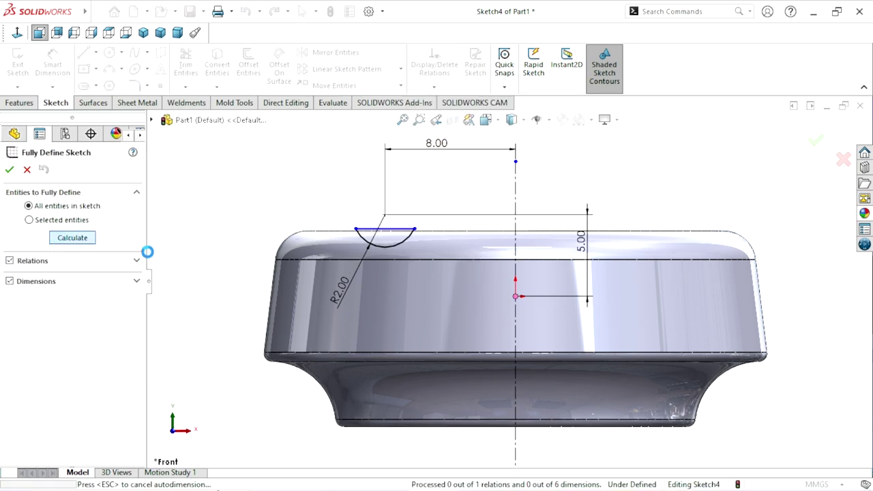
pyautogui.click(9, 169)
pyautogui.scroll(3, 465, 261)
pyautogui.scroll(-1, 593, 297)
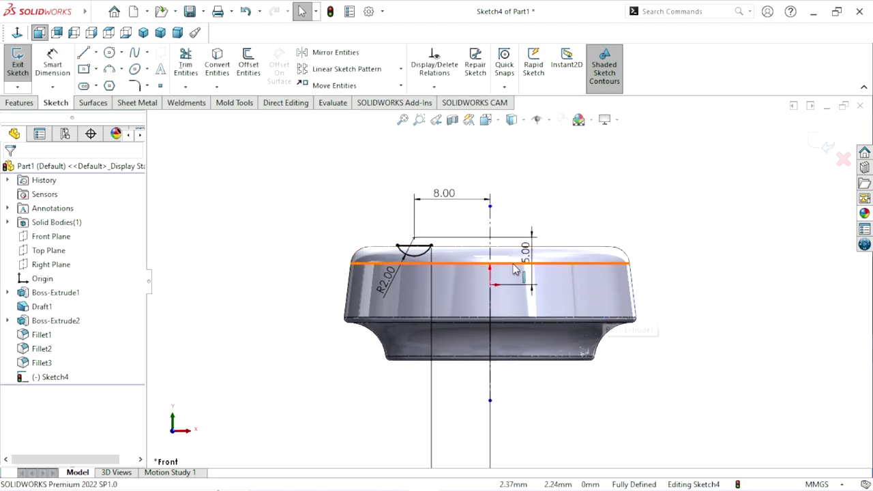
pyautogui.scroll(-1, 507, 290)
pyautogui.scroll(-1, 538, 276)
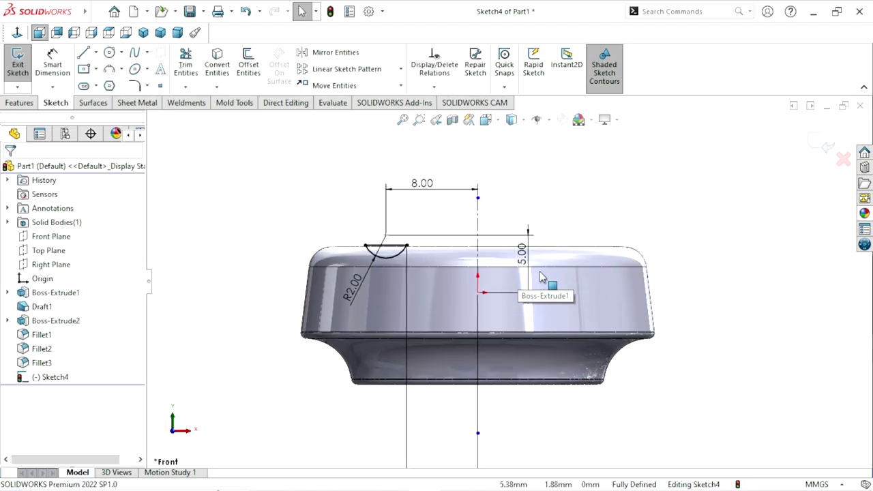
pyautogui.scroll(-2, 450, 254)
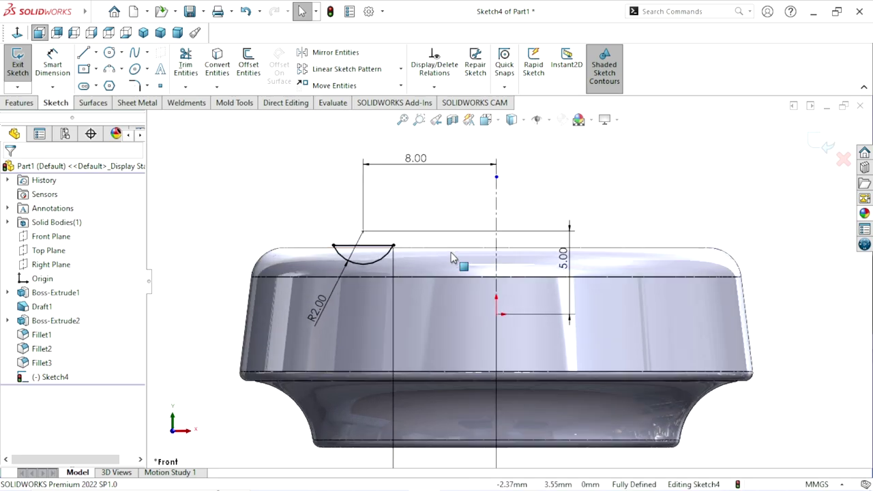
pyautogui.scroll(1, 566, 304)
pyautogui.scroll(1, 577, 321)
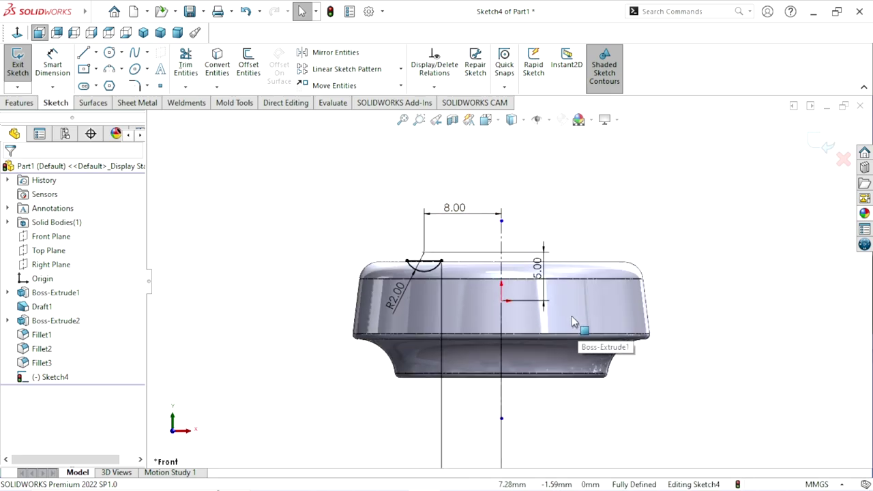
pyautogui.scroll(1, 572, 316)
# Step: Revolve-cut the semicircle 360° around Line1 and show the grooved knob in isometric view
pyautogui.click(19, 102)
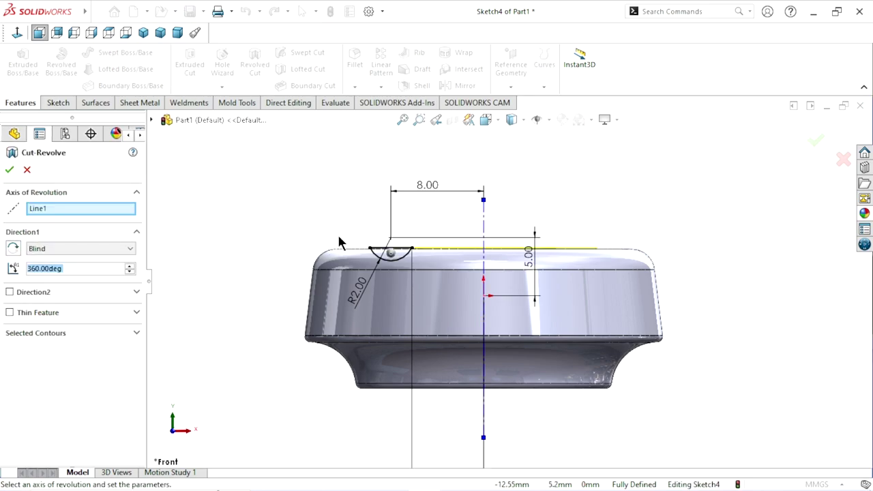
pyautogui.click(11, 171)
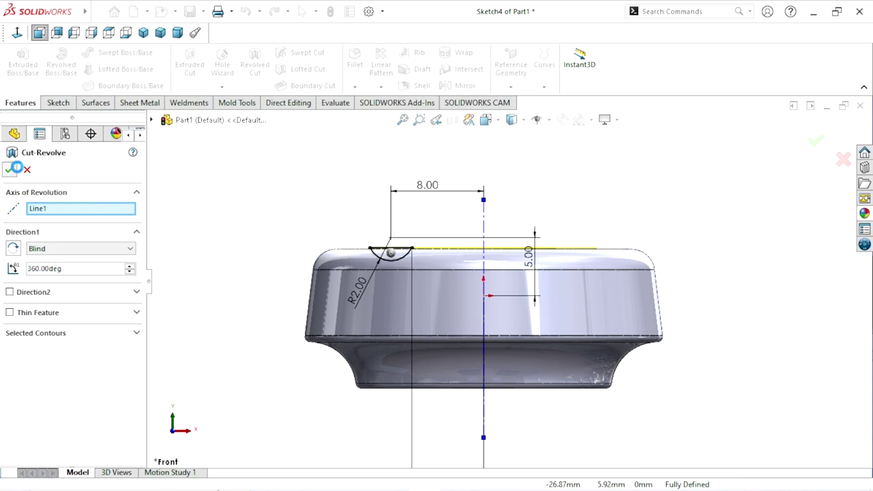
pyautogui.hotkey('ctrl', '7')
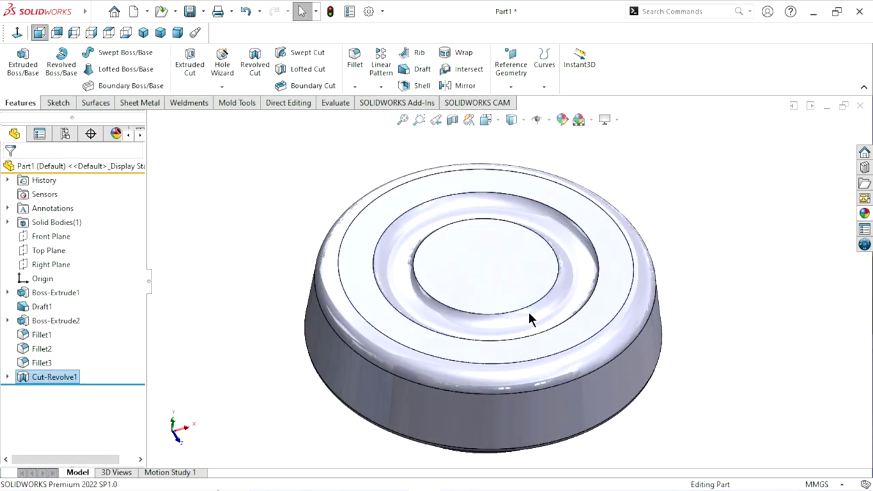
pyautogui.press('f')
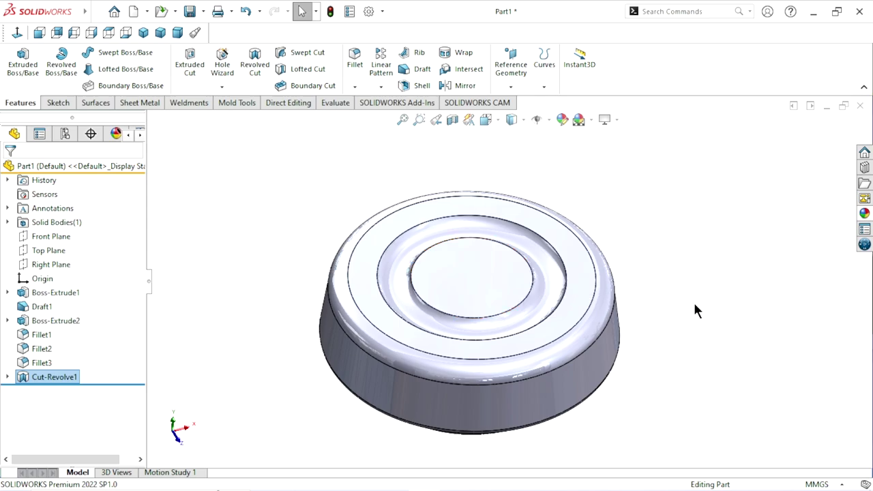
pyautogui.click(692, 300)
# Step: Round the raised central circle's top edge with a 2 mm fillet (Fillet4)
pyautogui.press('z')
pyautogui.scroll(-2, 600, 341)
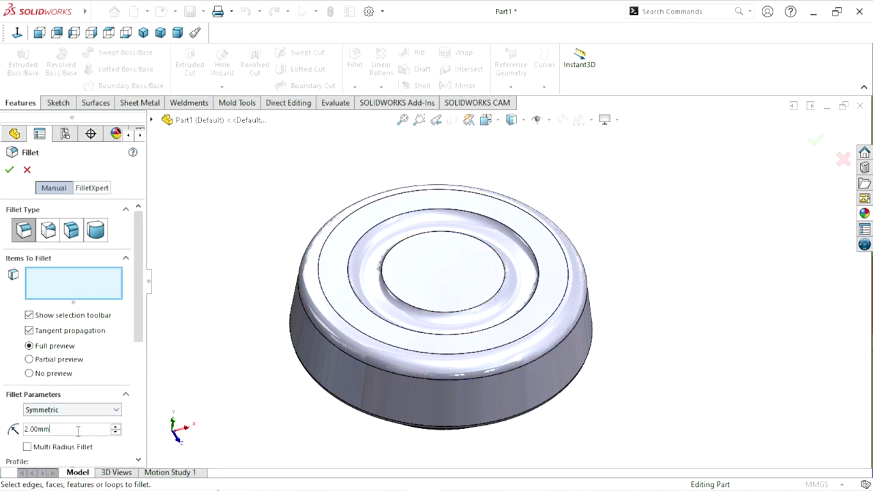
pyautogui.click(444, 318)
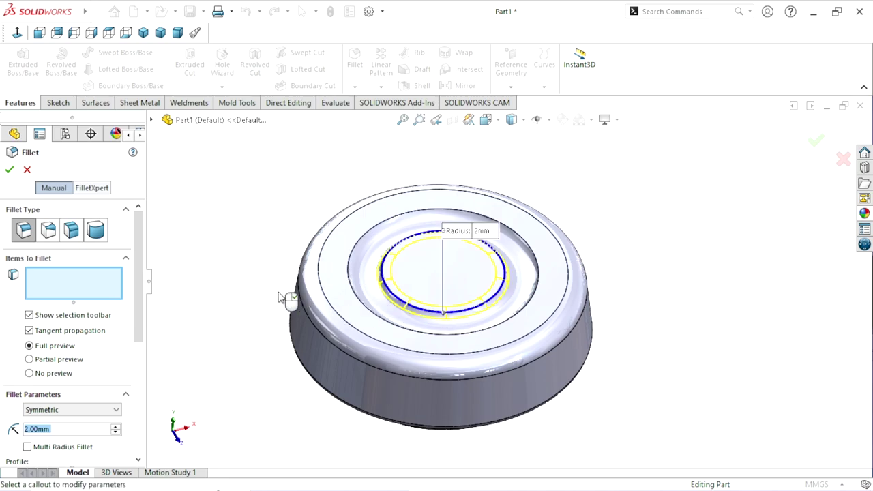
pyautogui.click(9, 170)
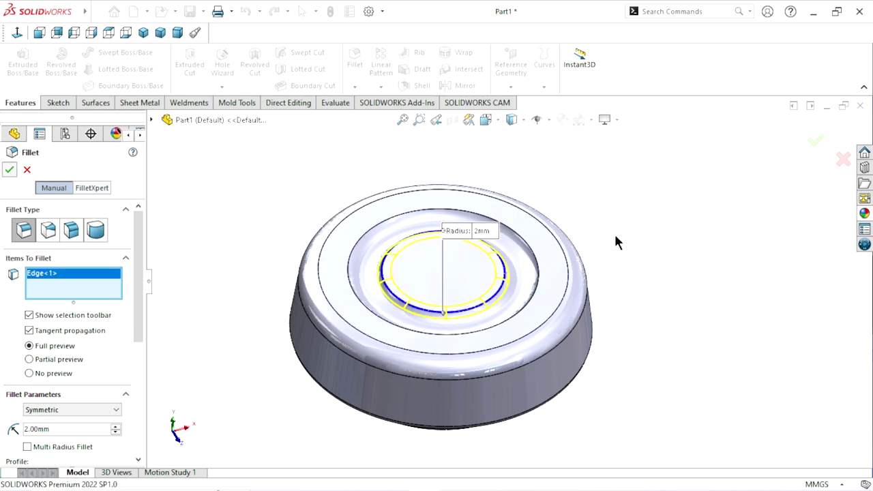
pyautogui.moveTo(488, 319); pyautogui.dragTo(555, 346, button='middle')
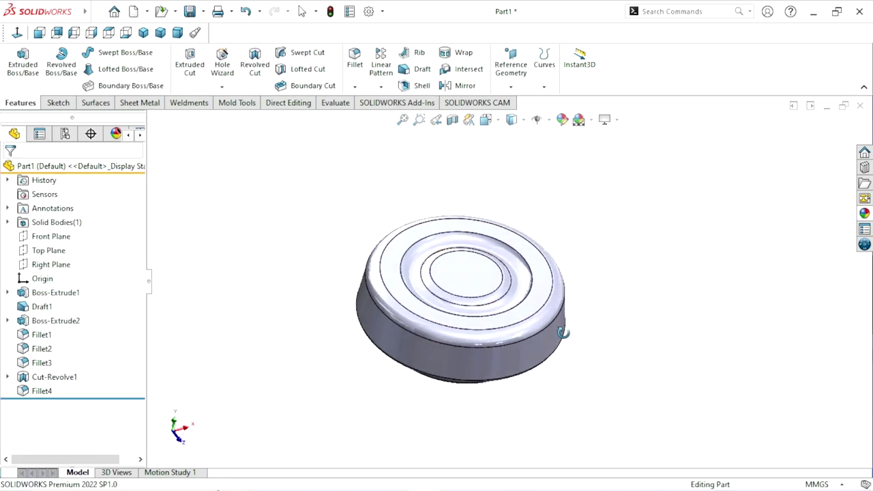
pyautogui.moveTo(561, 214); pyautogui.dragTo(510, 309, button='middle')
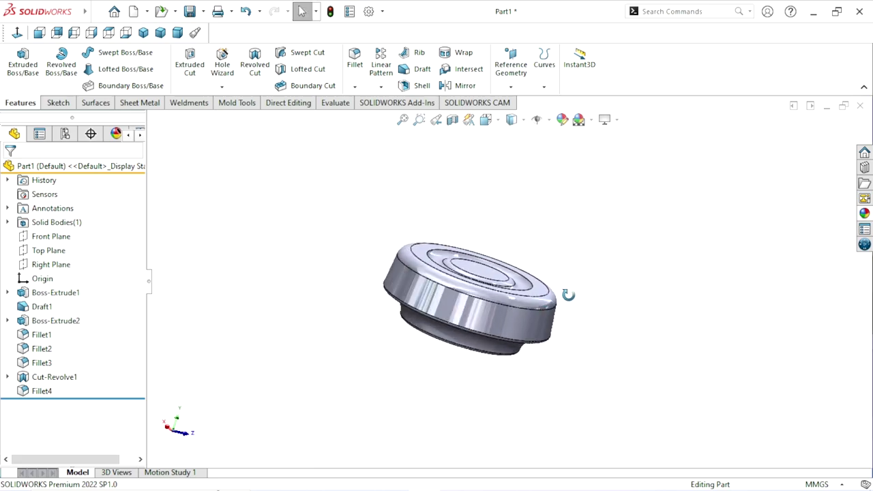
# Step: Select the knob's flat bottom face, view it normal, and start a Hole Wizard hole
pyautogui.scroll(-5, 510, 309)
pyautogui.scroll(-3, 536, 295)
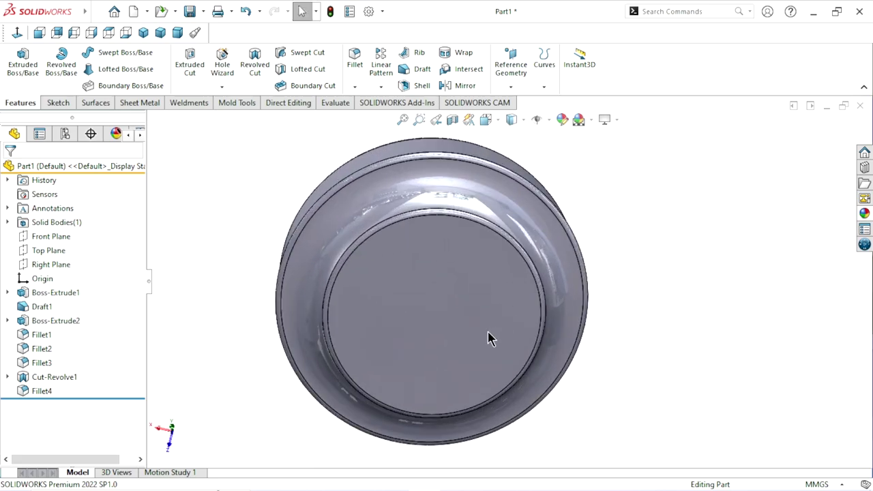
pyautogui.click(493, 286)
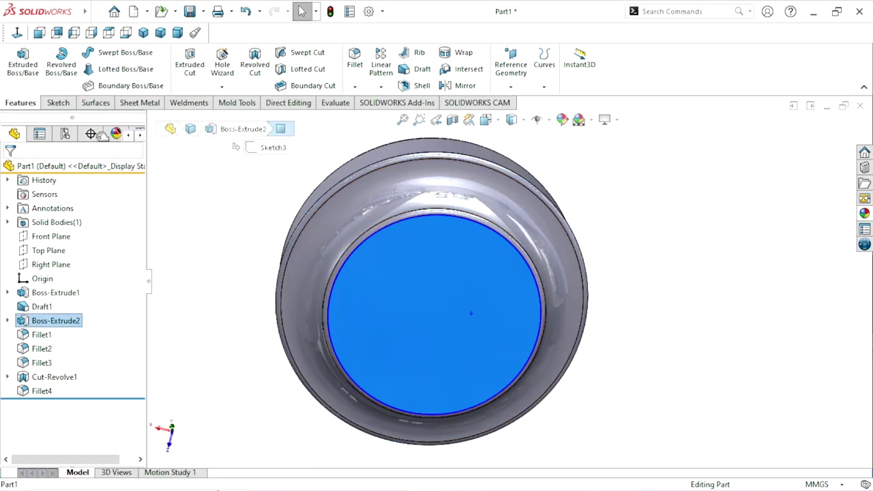
pyautogui.click(17, 33)
pyautogui.click(228, 88)
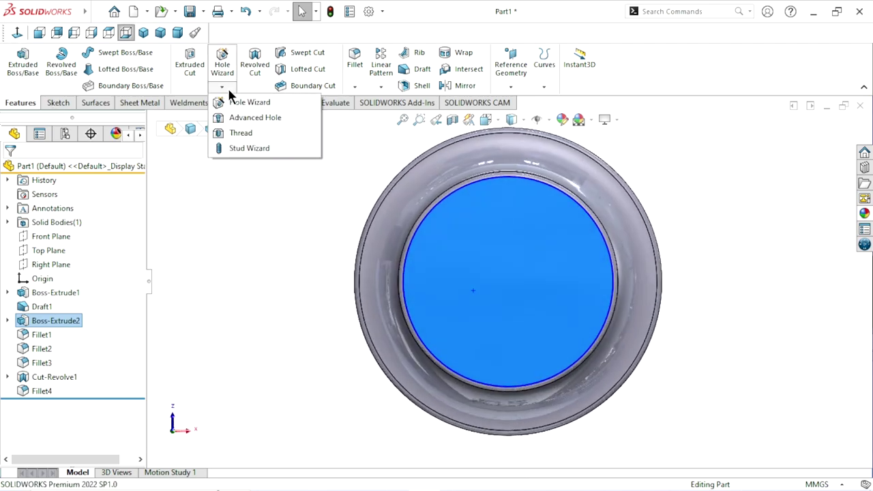
pyautogui.click(235, 102)
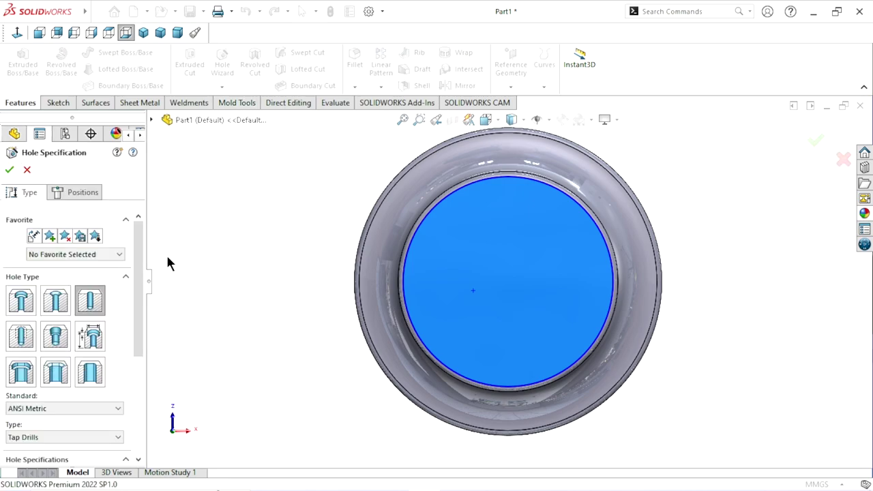
# Step: Set the hole to ANSI Metric Tap Drills, size M6x1.0, Blind 8.50 mm
pyautogui.moveTo(135, 277); pyautogui.dragTo(133, 327)
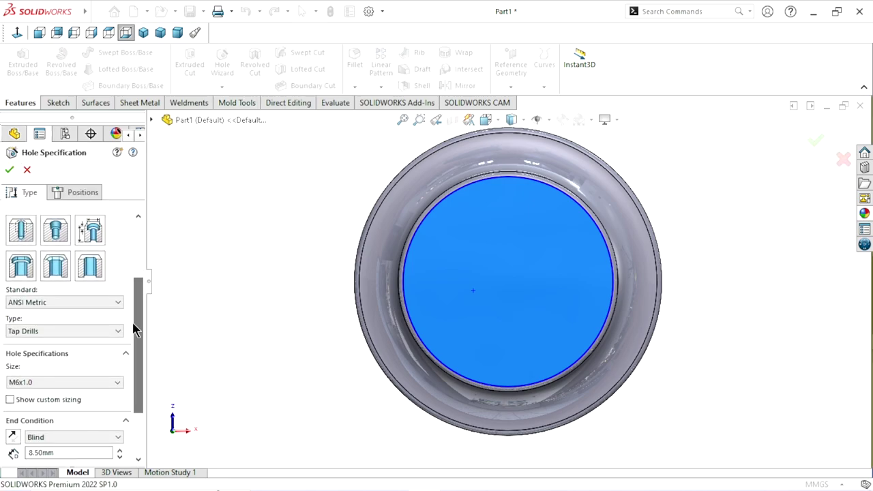
pyautogui.click(99, 302)
pyautogui.click(92, 313)
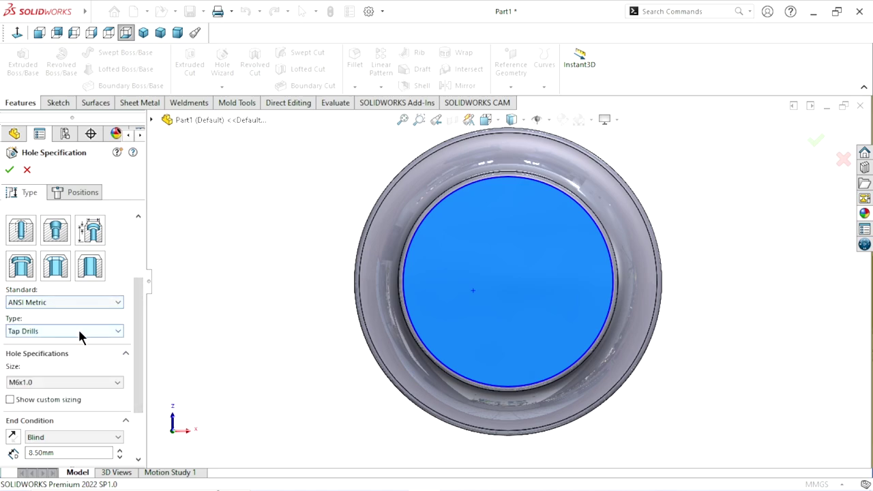
pyautogui.click(79, 331)
pyautogui.click(67, 376)
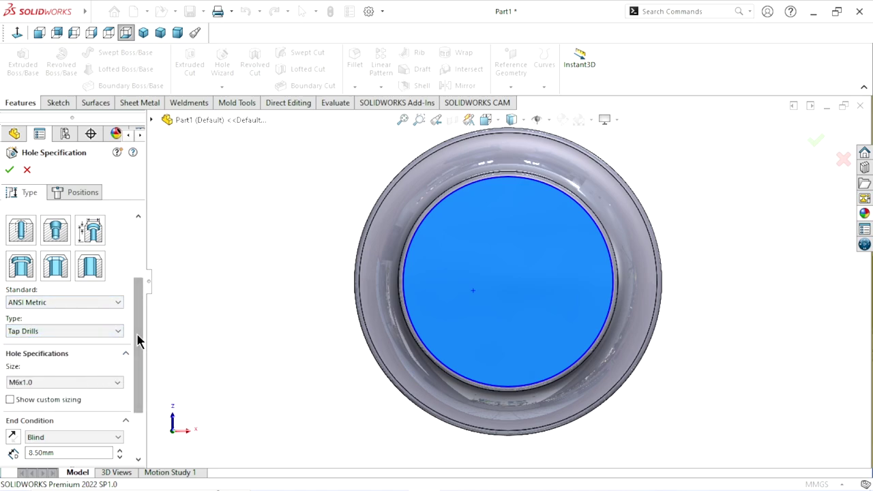
pyautogui.moveTo(137, 333); pyautogui.dragTo(139, 399)
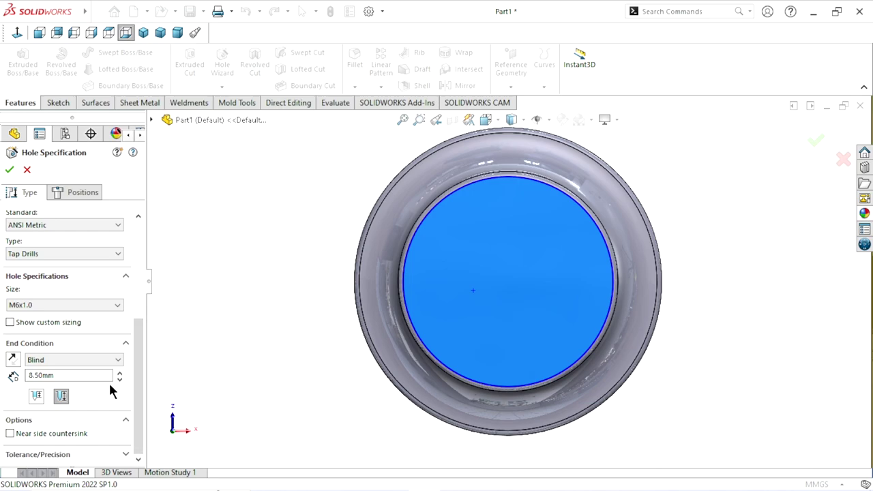
pyautogui.click(41, 304)
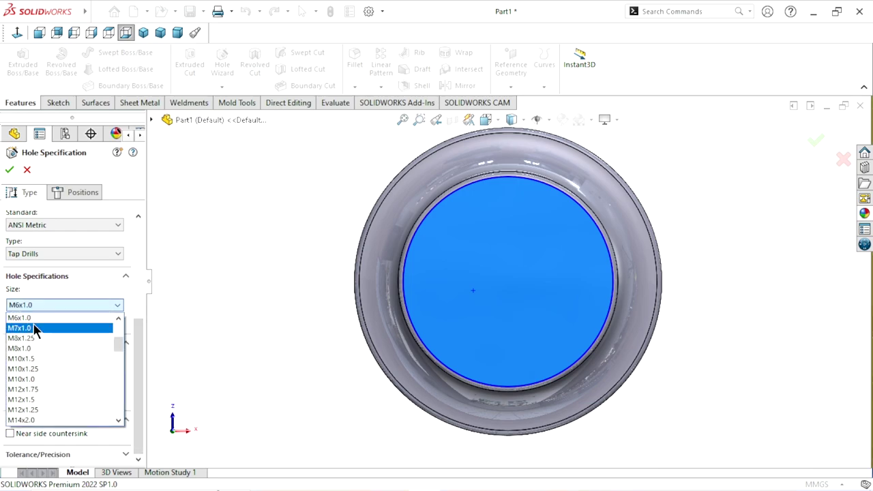
pyautogui.click(35, 325)
pyautogui.click(51, 305)
pyautogui.scroll(2, 38, 321)
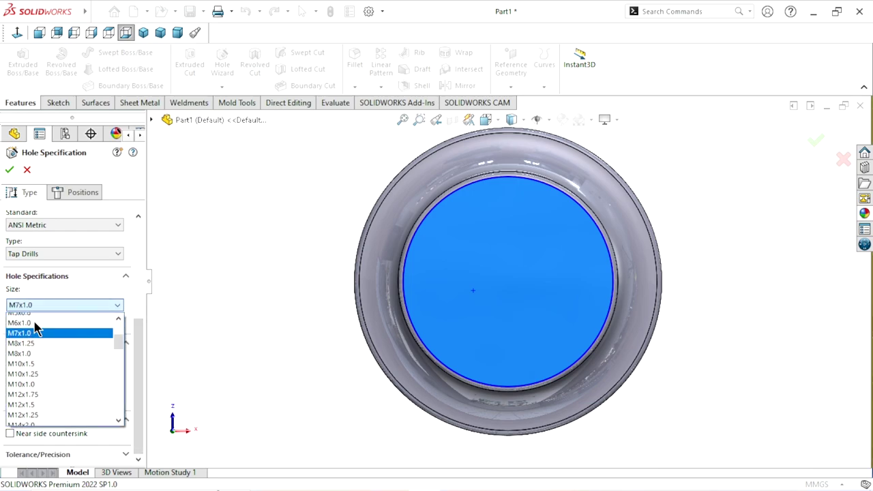
pyautogui.click(35, 368)
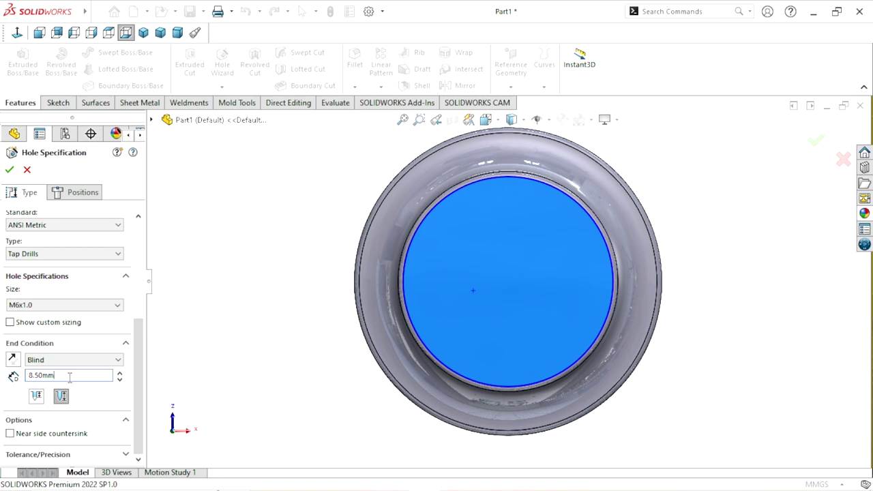
# Step: Place the M6x1.0 tap drill at the bottom face's centre, creating Tap Drill for M6x1.0 Tap1
pyautogui.click(68, 188)
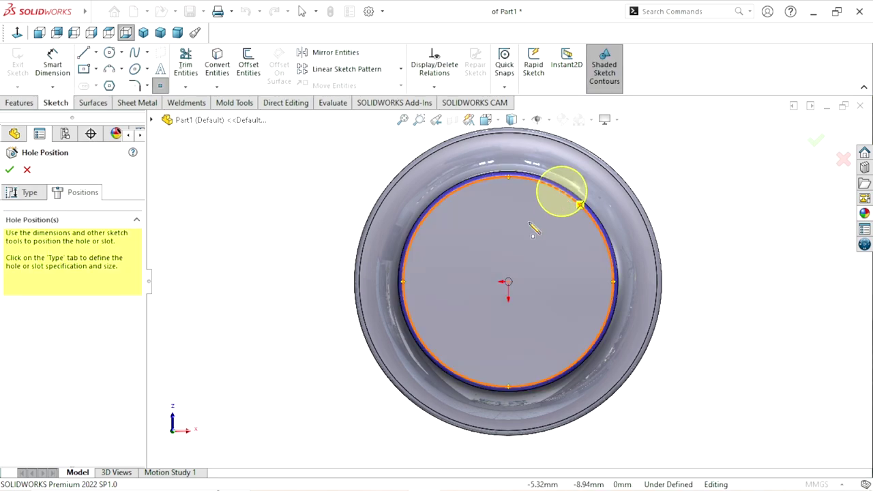
pyautogui.click(508, 282)
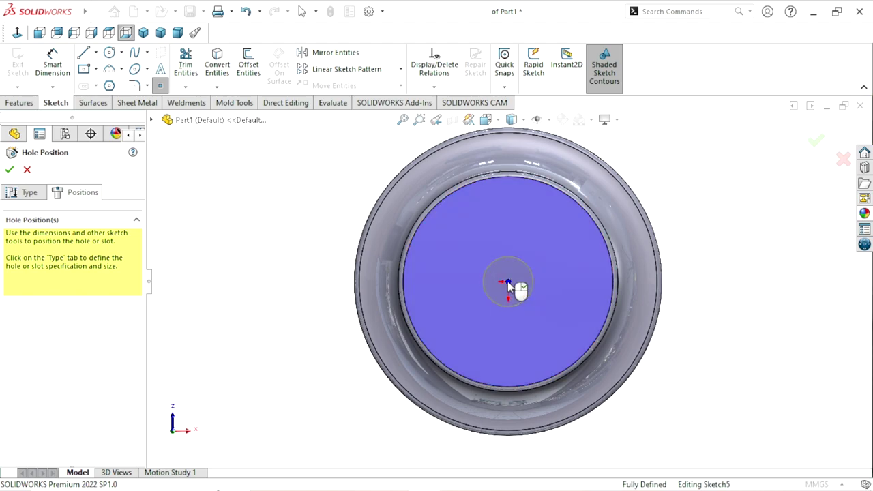
pyautogui.click(10, 170)
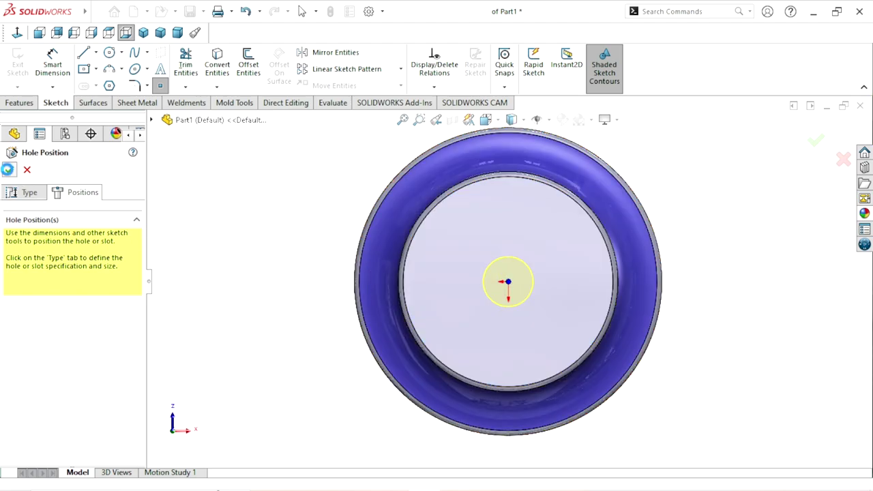
pyautogui.hotkey('ctrl', '7')
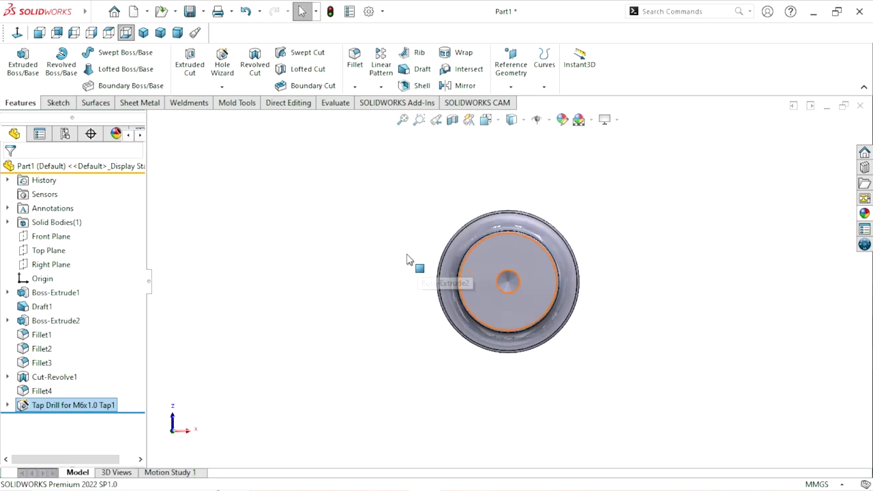
pyautogui.hotkey('ctrl', '1')
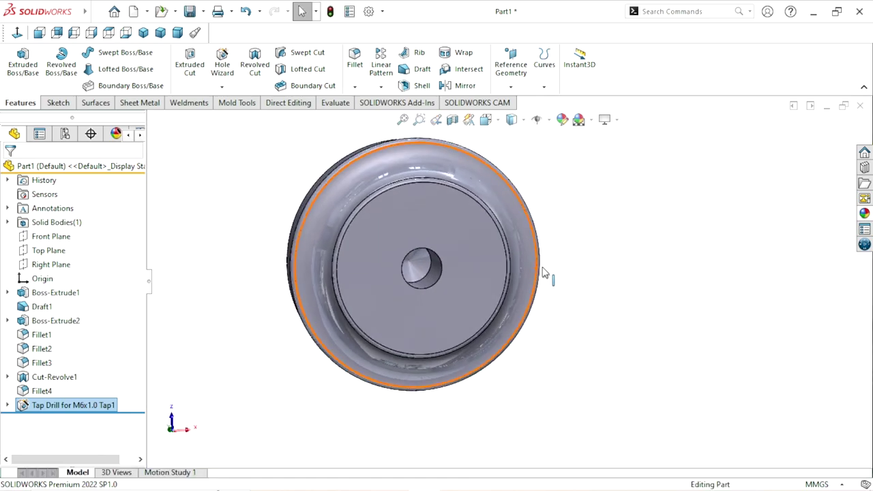
# Step: Start a thread on the hole's circular edge from the bottom face, with offset and maintained thread length
pyautogui.click(224, 84)
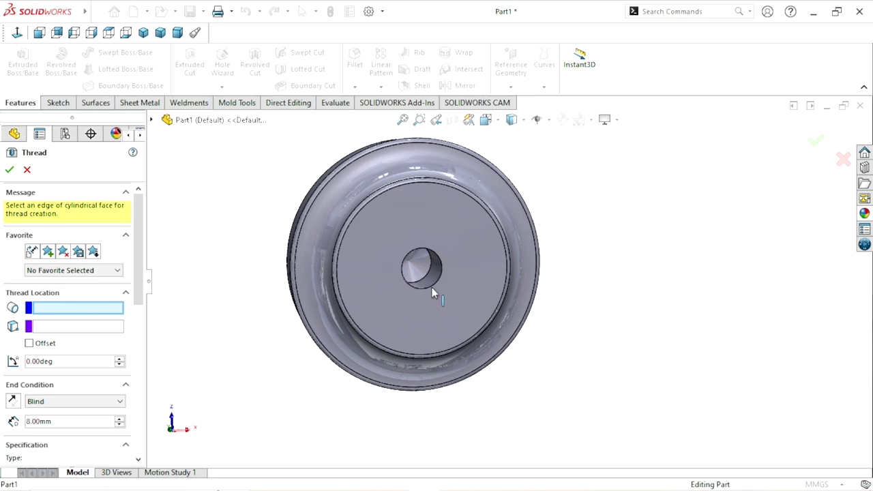
pyautogui.click(92, 330)
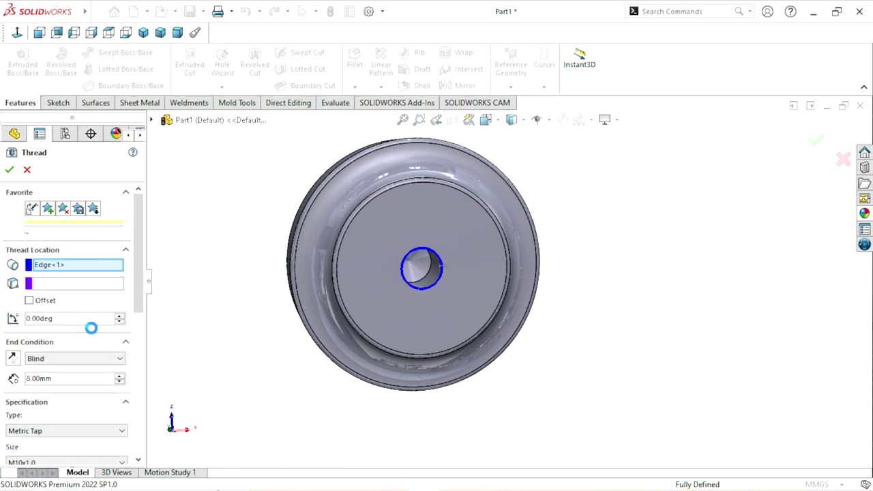
pyautogui.click(53, 285)
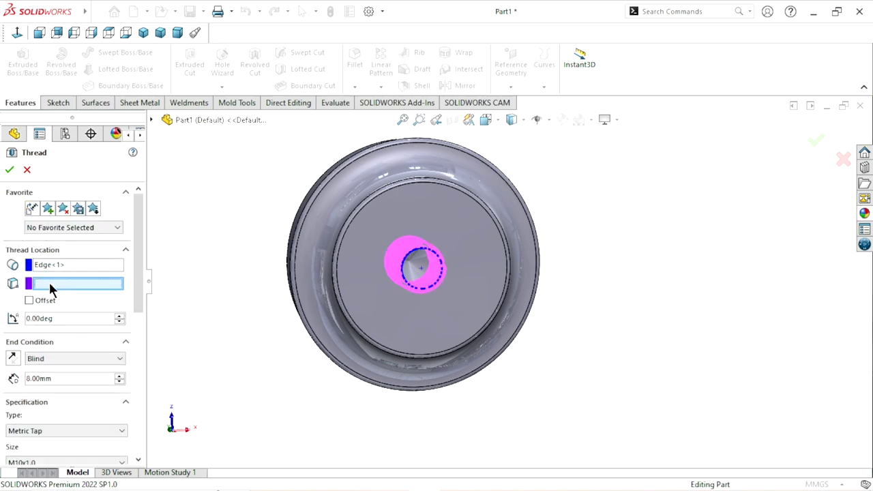
pyautogui.click(490, 236)
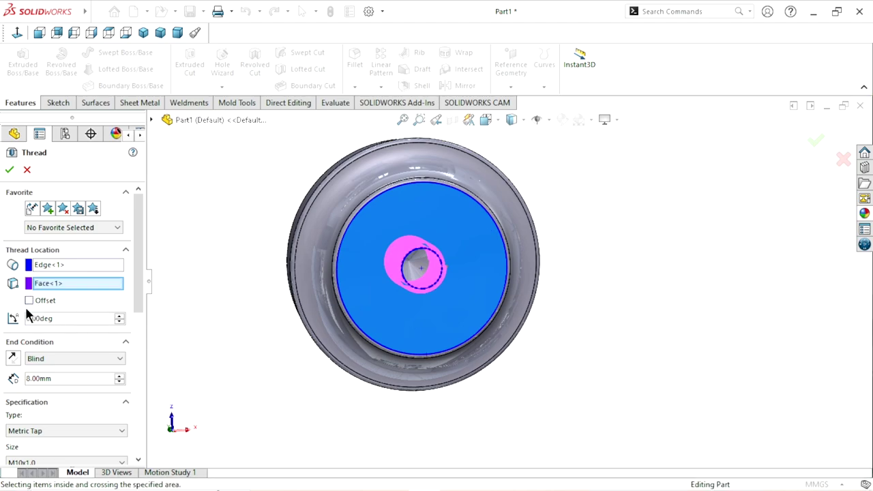
pyautogui.click(29, 304)
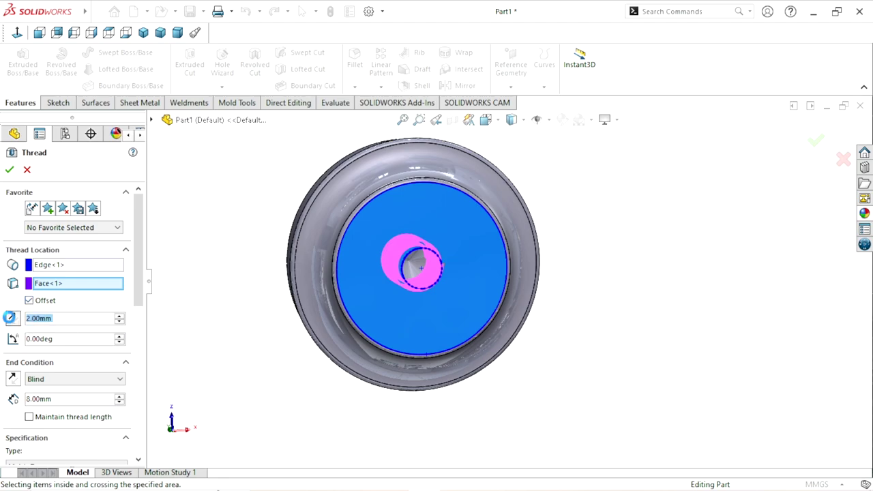
pyautogui.moveTo(210, 307); pyautogui.dragTo(255, 329, button='middle')
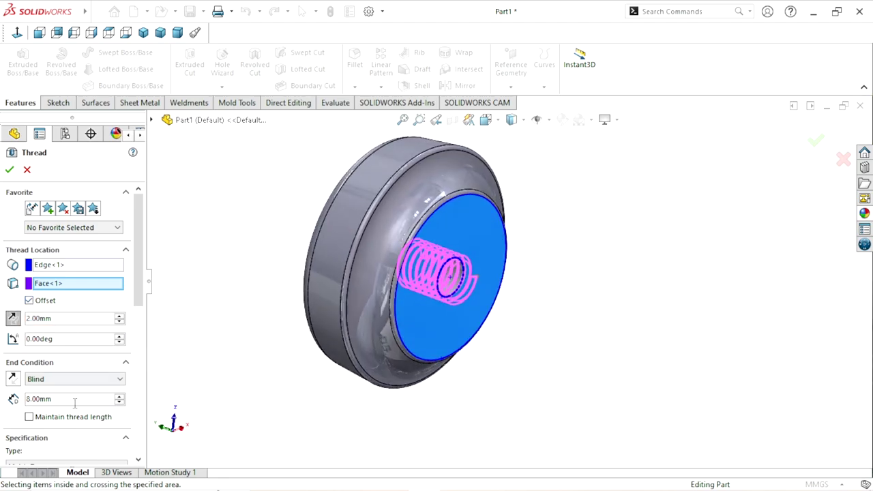
pyautogui.click(29, 416)
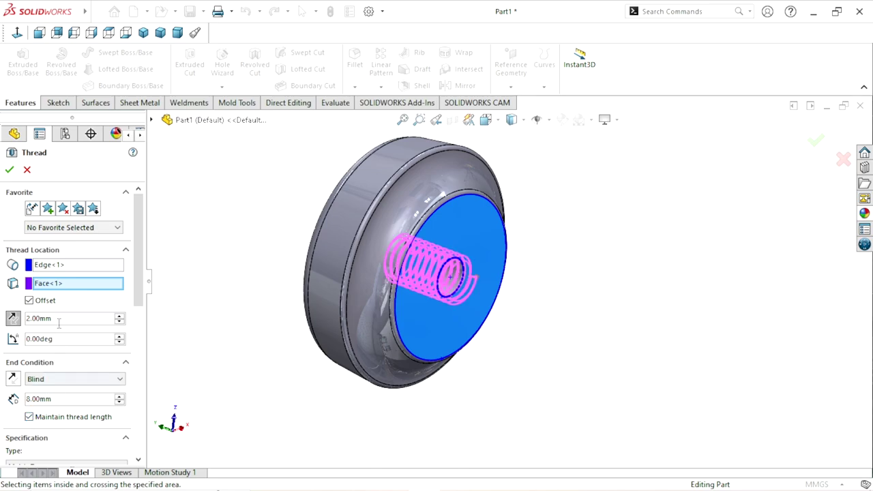
# Step: Keep Metric Tap M10x1.0 at 8 mm Blind depth and create Thread1
pyautogui.click(61, 398)
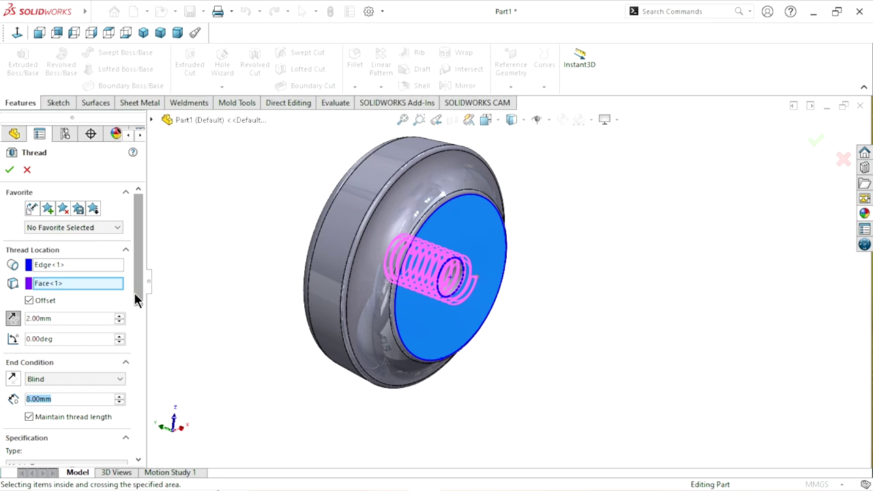
pyautogui.moveTo(134, 292); pyautogui.dragTo(136, 362)
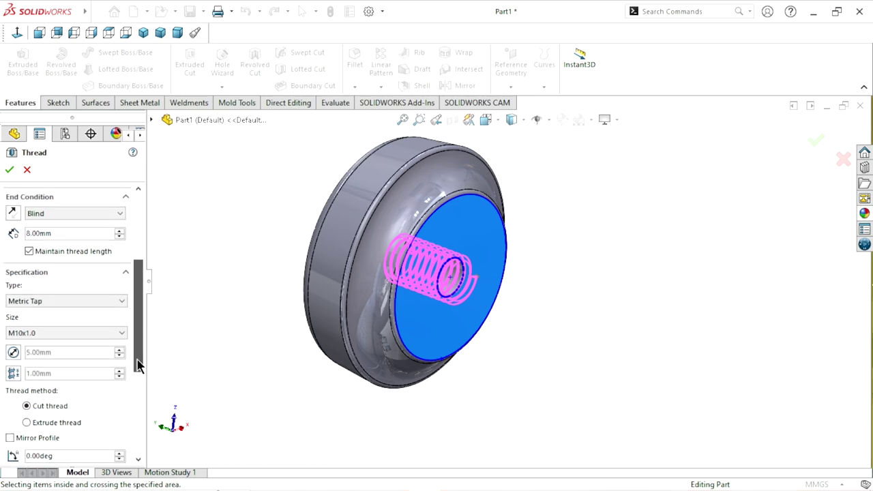
pyautogui.click(73, 301)
pyautogui.click(73, 301)
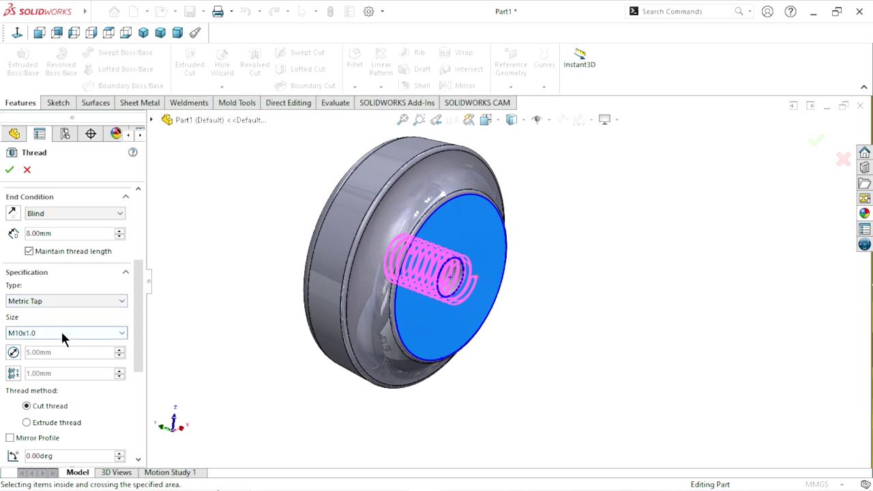
pyautogui.click(60, 328)
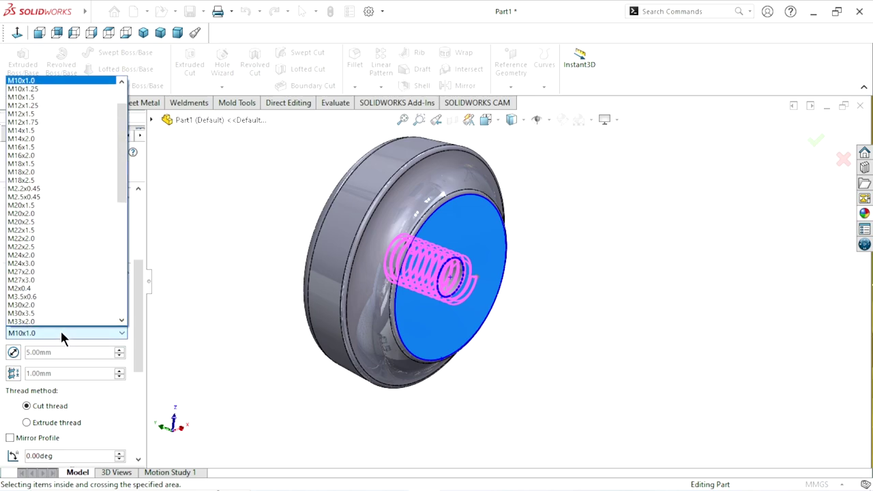
pyautogui.click(60, 329)
pyautogui.scroll(-2, 137, 323)
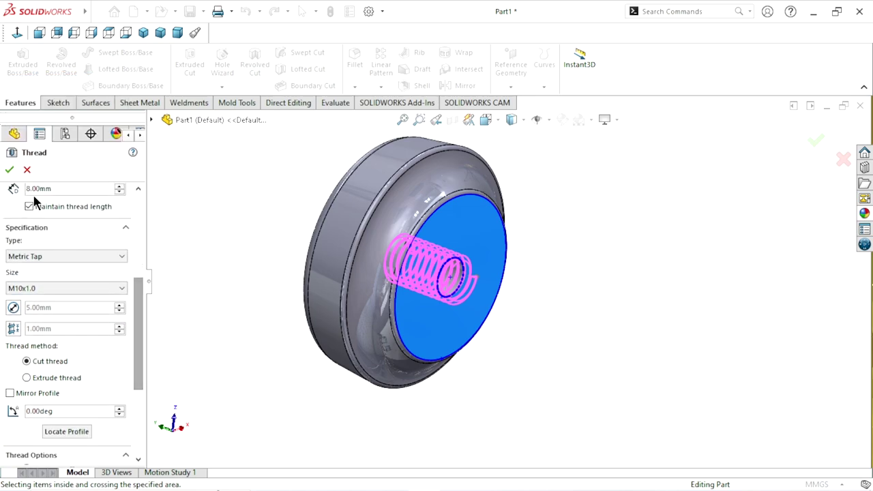
pyautogui.click(9, 170)
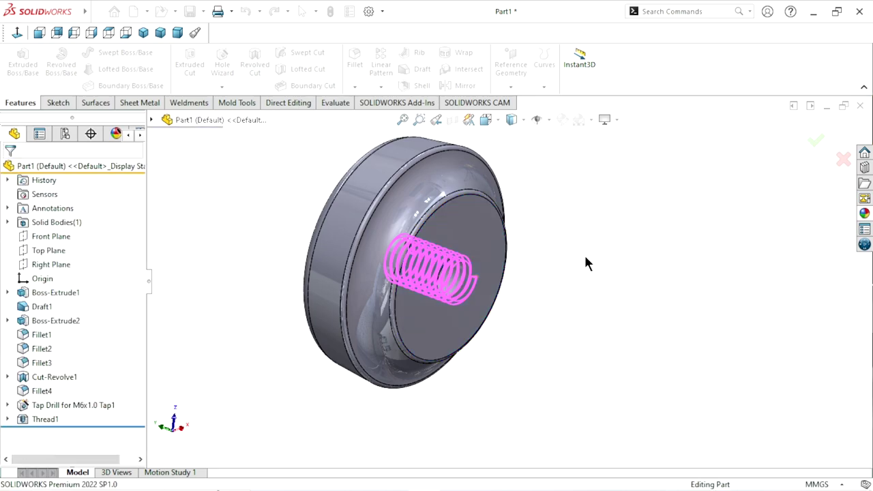
pyautogui.moveTo(535, 305)
pyautogui.mouseDown(button='middle')
pyautogui.moveTo(433, 292)
pyautogui.moveTo(484, 340)
pyautogui.mouseUp(button='middle')
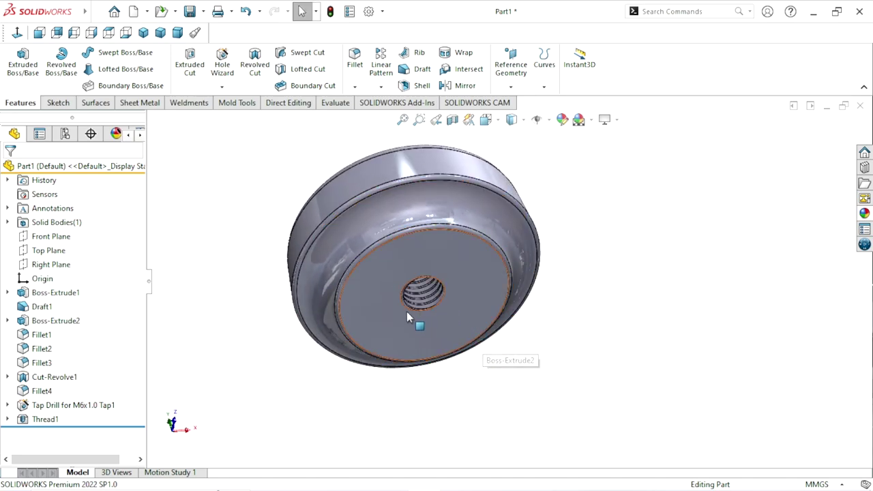
pyautogui.moveTo(407, 311); pyautogui.dragTo(421, 286, button='middle')
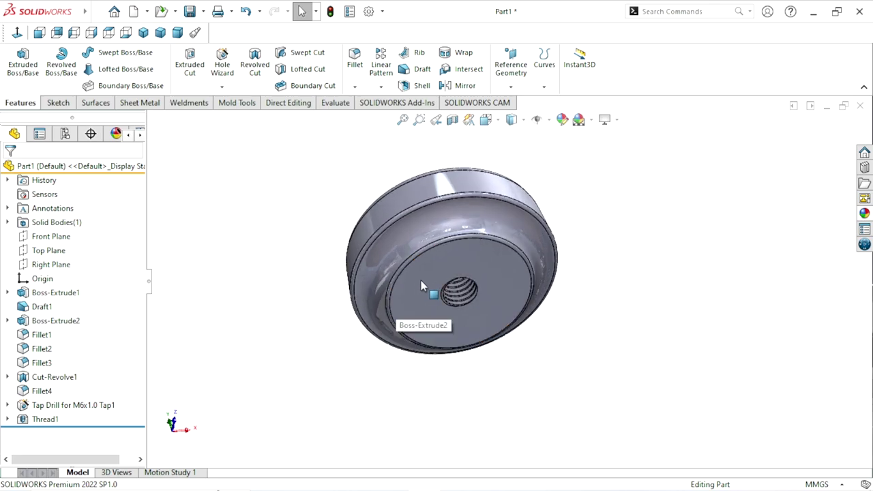
pyautogui.scroll(-2, 421, 286)
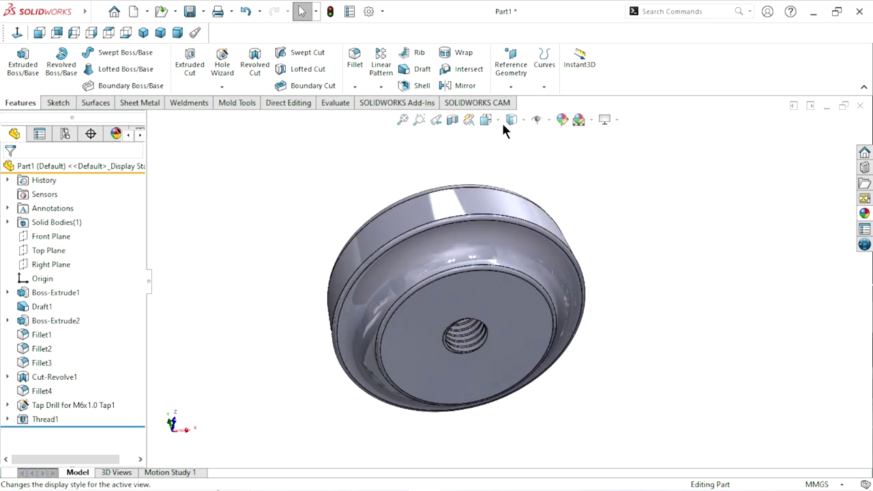
# Step: Create Plane2 offset 20 mm from the Right Plane
pyautogui.click(511, 87)
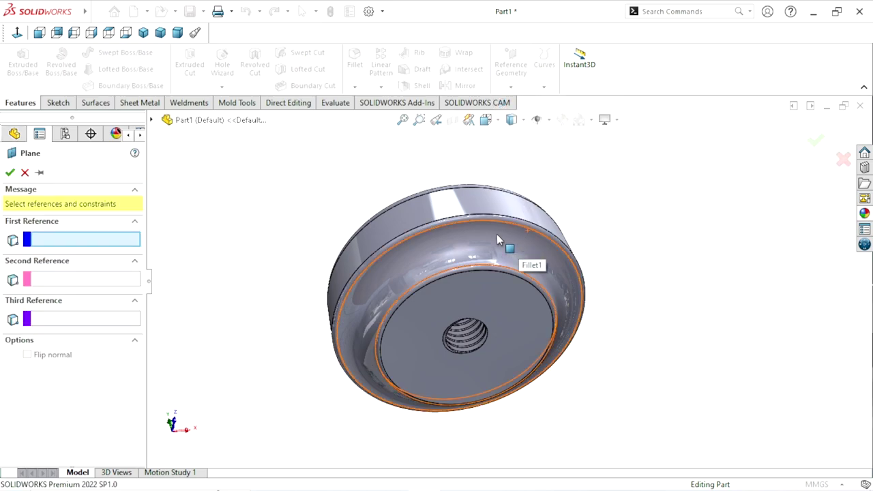
pyautogui.click(153, 121)
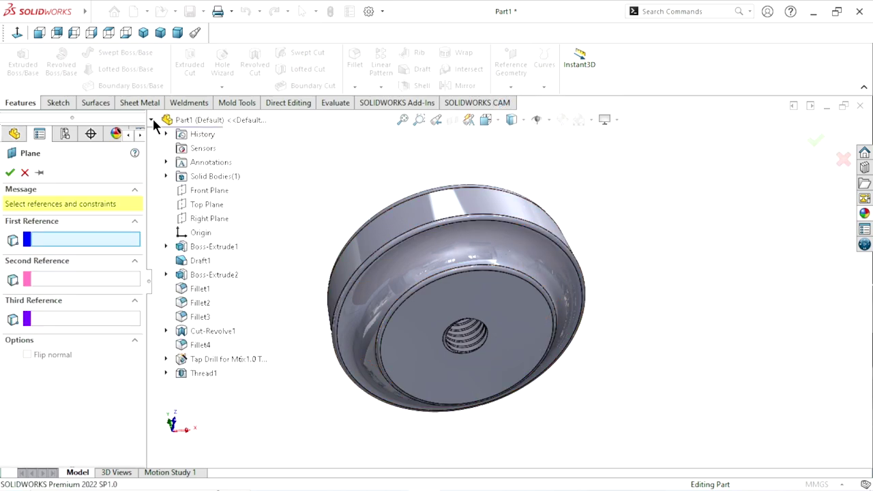
pyautogui.click(210, 219)
pyautogui.click(212, 220)
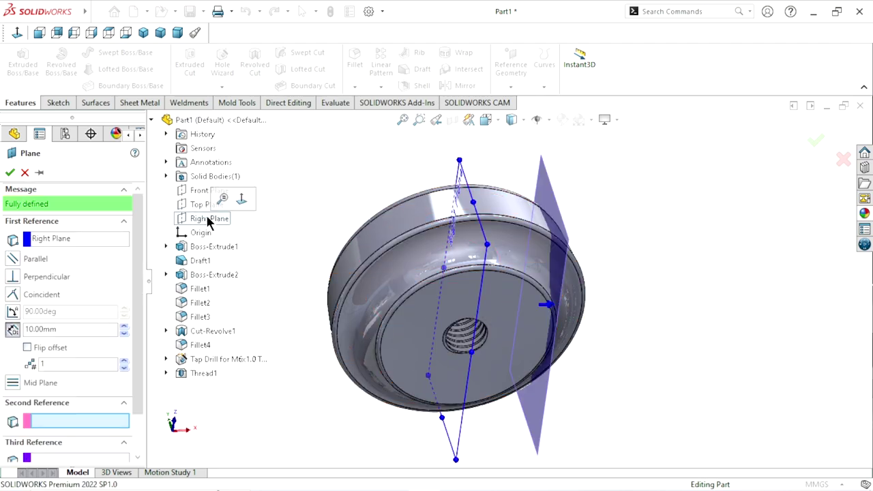
pyautogui.moveTo(546, 175)
pyautogui.mouseDown(button='middle')
pyautogui.moveTo(461, 307)
pyautogui.moveTo(496, 334)
pyautogui.mouseUp(button='middle')
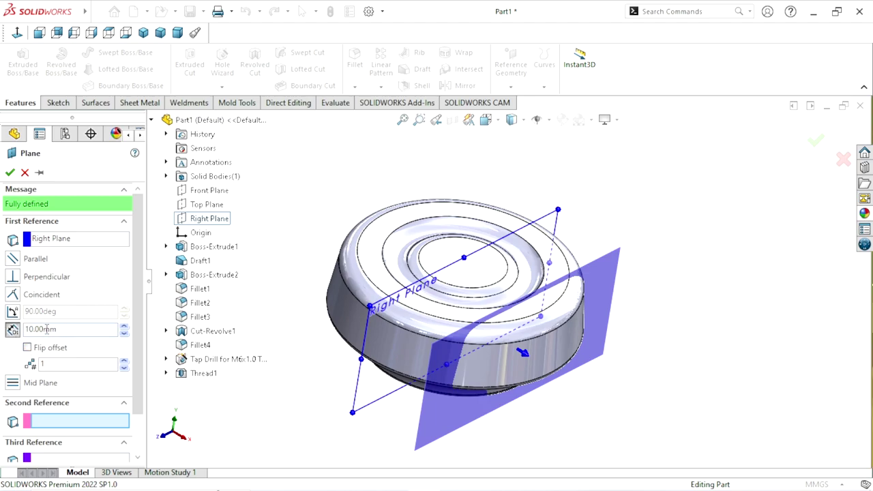
pyautogui.doubleClick(67, 333)
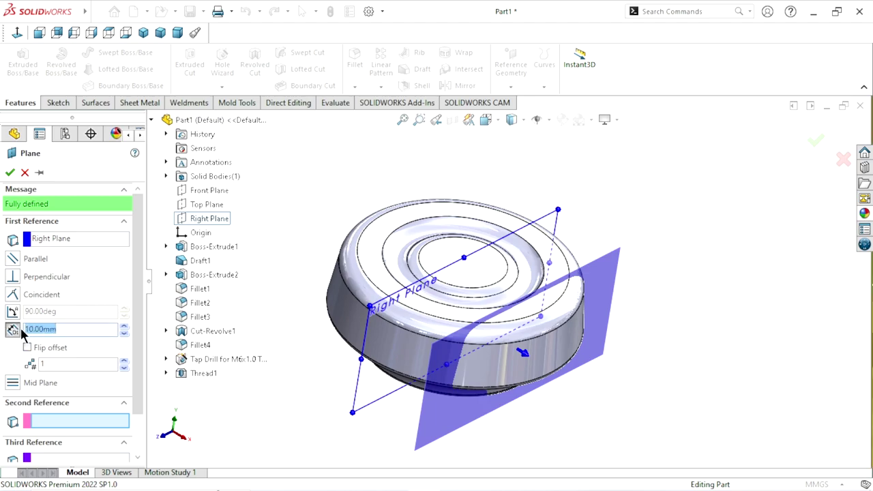
pyautogui.write('20')
pyautogui.press('Return')
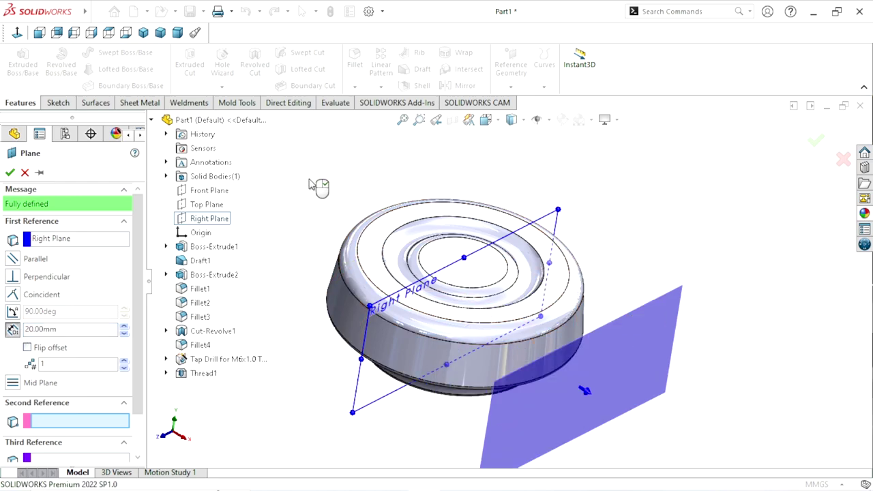
pyautogui.click(9, 173)
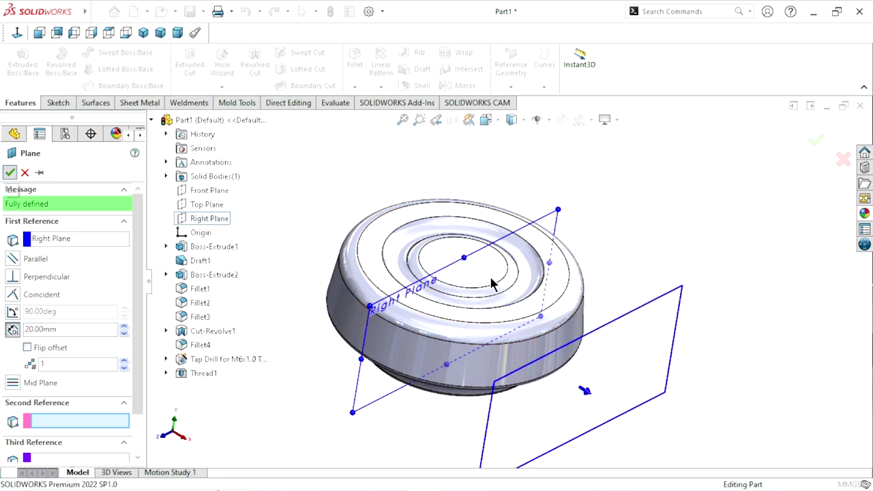
# Step: View Plane2 face-on and hide it from the model view
pyautogui.click(17, 32)
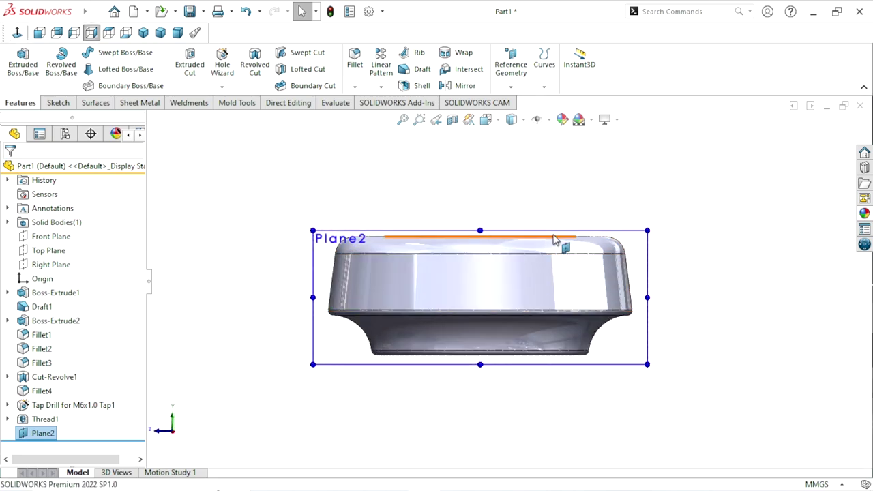
pyautogui.click(47, 440)
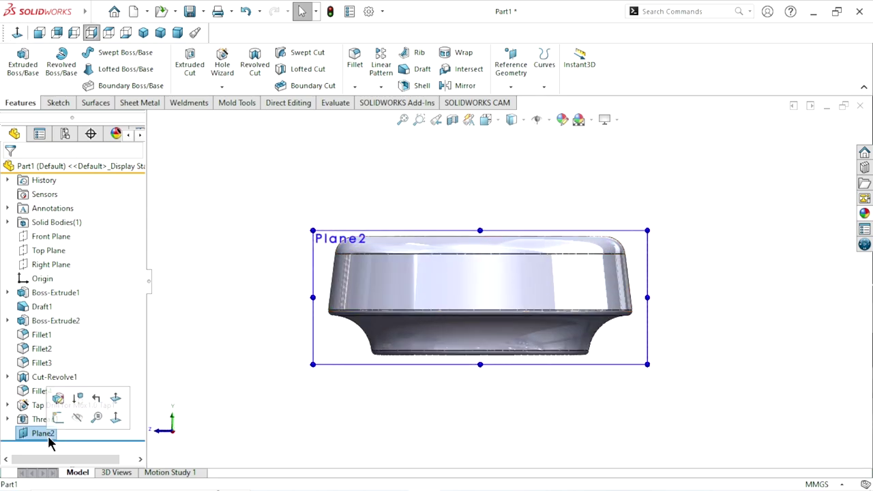
pyautogui.click(196, 353)
pyautogui.click(62, 434)
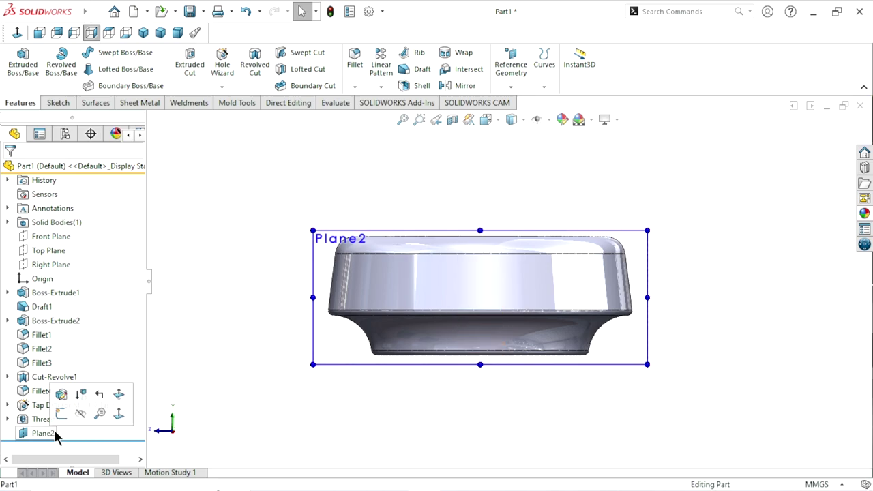
pyautogui.click(89, 416)
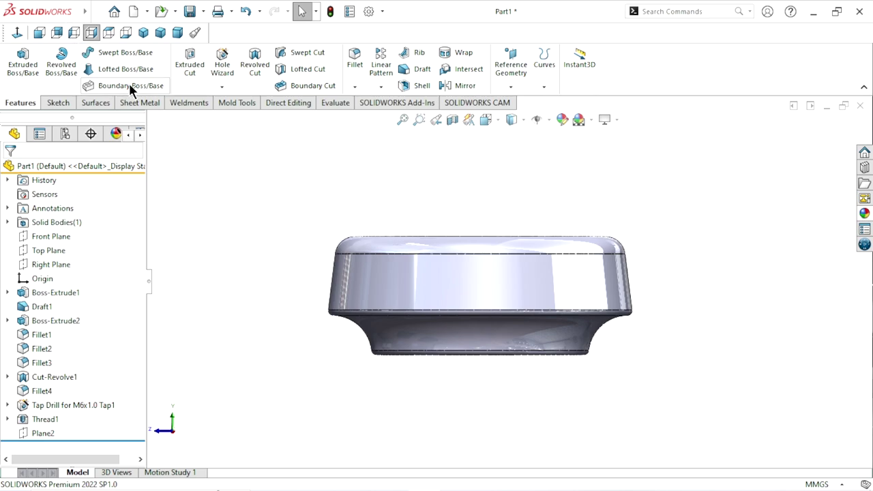
# Step: Start a new sketch on Plane2, cancelling a mistakenly started one
pyautogui.click(54, 104)
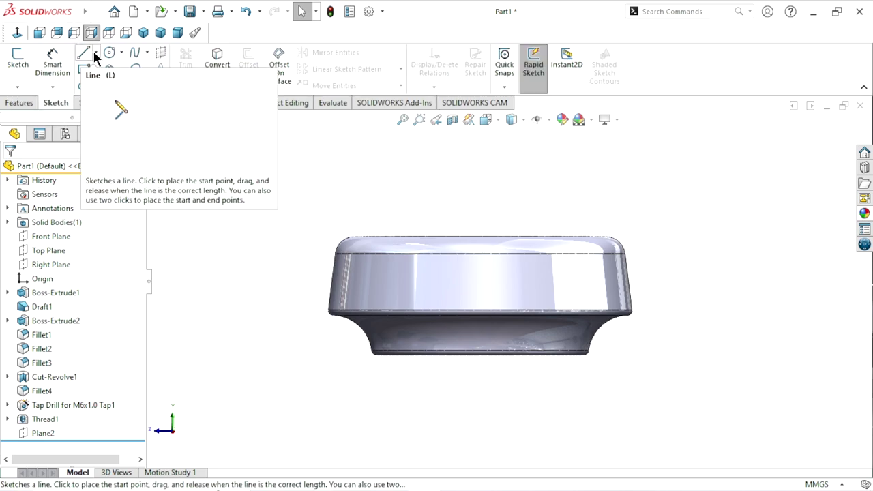
pyautogui.click(96, 53)
pyautogui.click(91, 79)
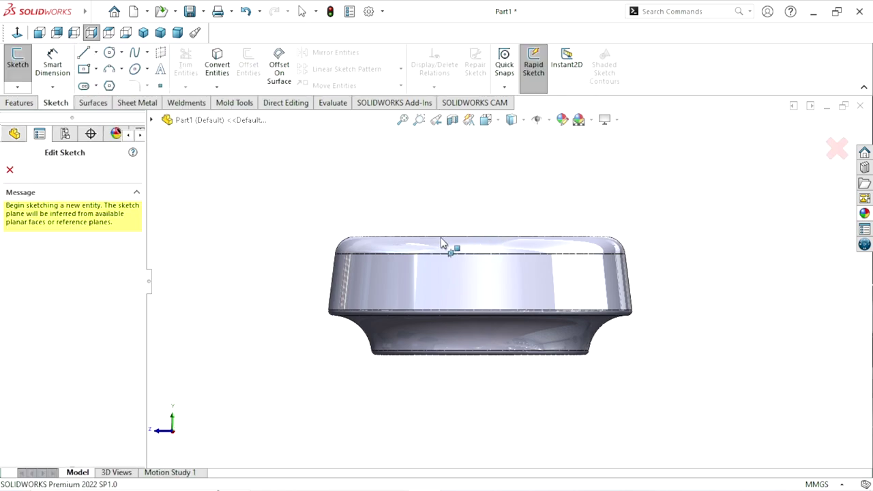
pyautogui.click(11, 167)
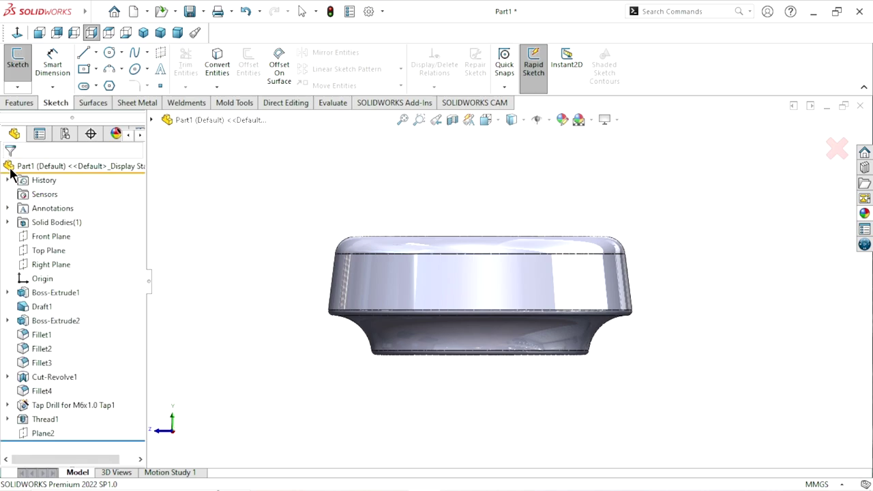
pyautogui.click(42, 437)
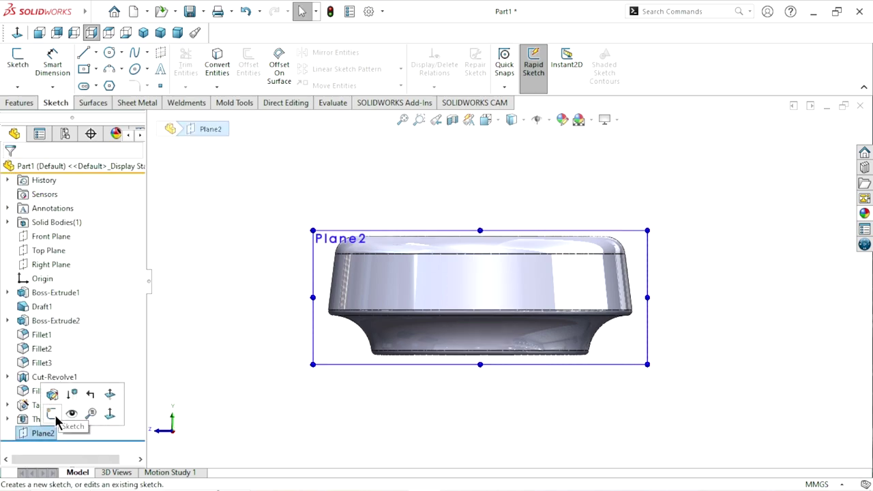
pyautogui.click(52, 412)
# Step: Draw a vertical centerline through the knob's middle down past its base and select it
pyautogui.click(97, 53)
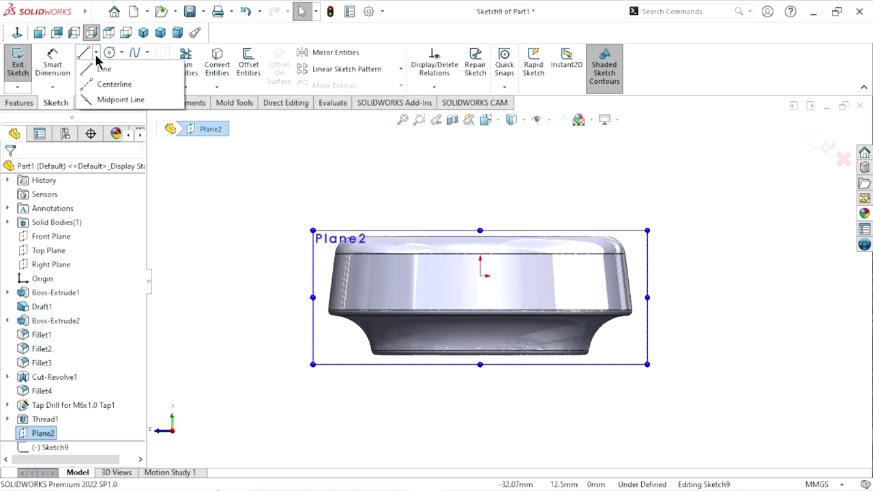
pyautogui.click(480, 199)
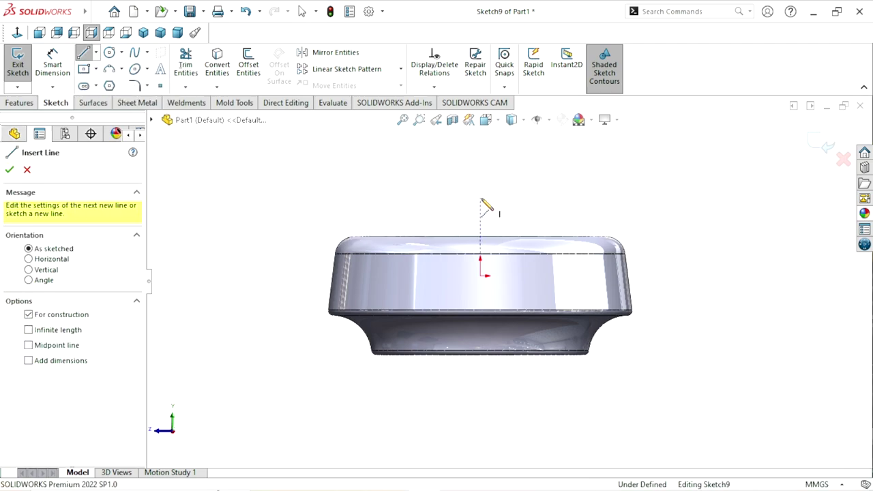
pyautogui.click(482, 403)
pyautogui.rightClick(599, 385)
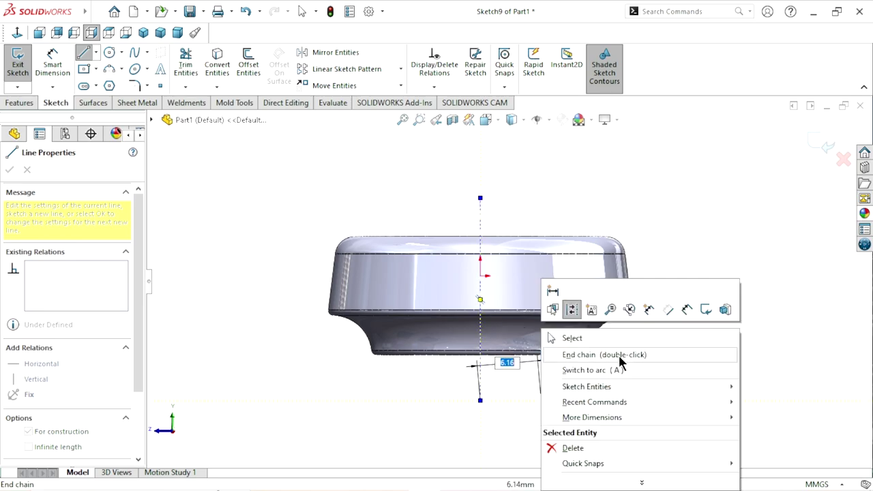
pyautogui.click(617, 334)
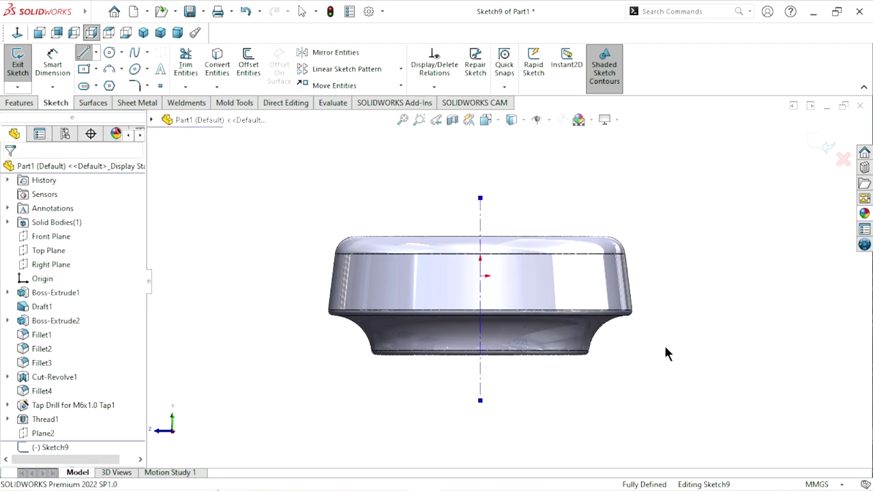
pyautogui.click(481, 387)
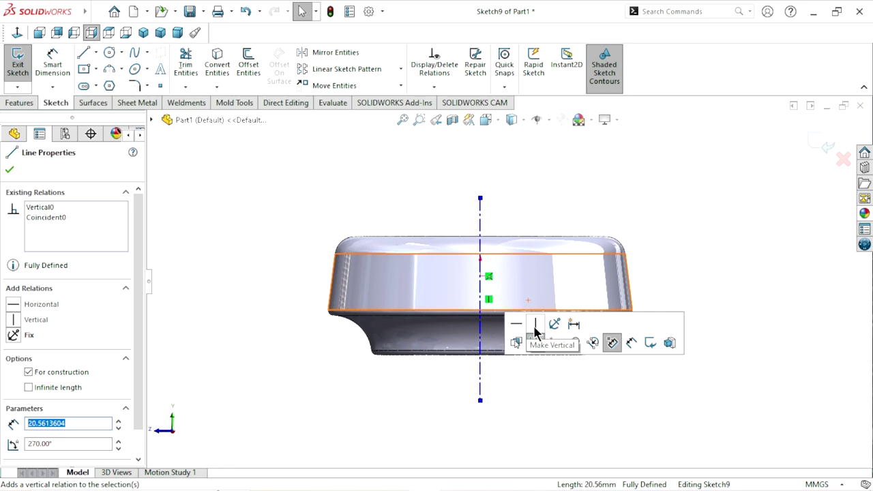
pyautogui.click(96, 67)
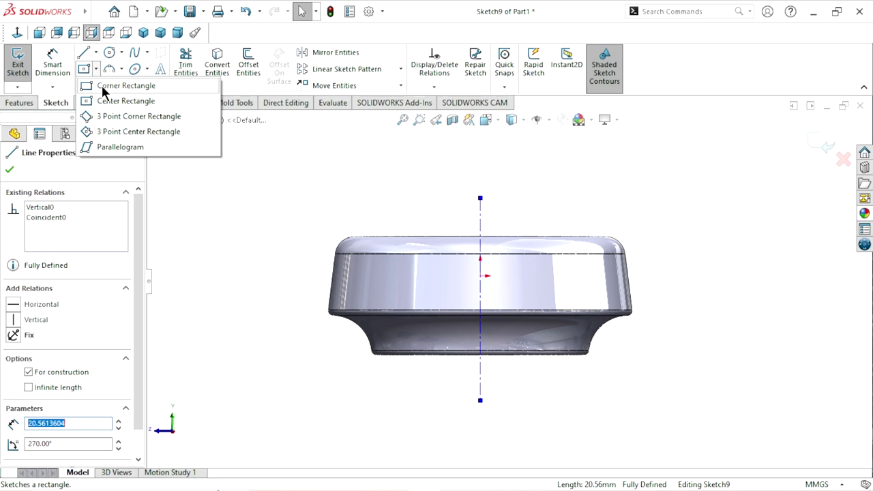
# Step: Draw a corner rectangle from above the knob down to its lower edge, then raise its top edge
pyautogui.click(96, 85)
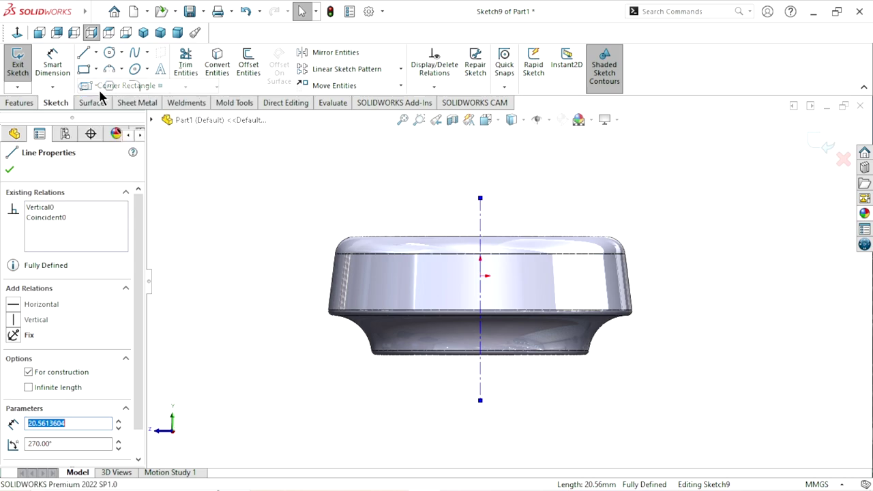
pyautogui.click(450, 198)
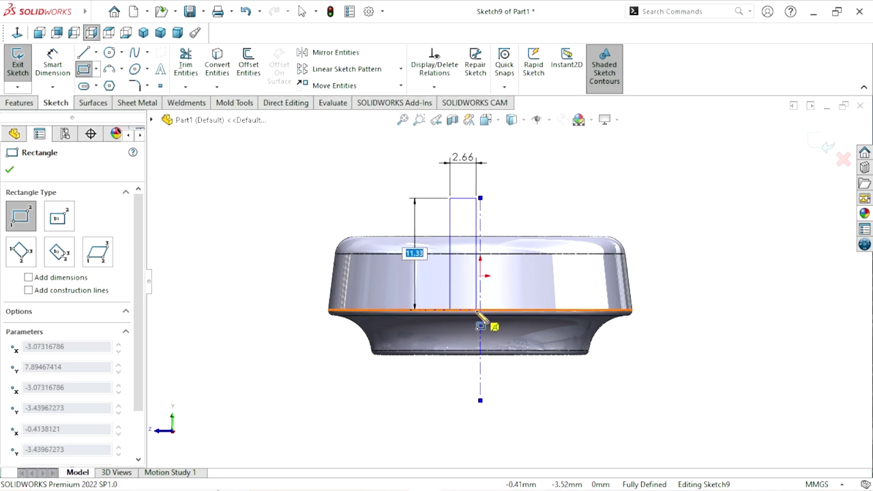
pyautogui.click(513, 314)
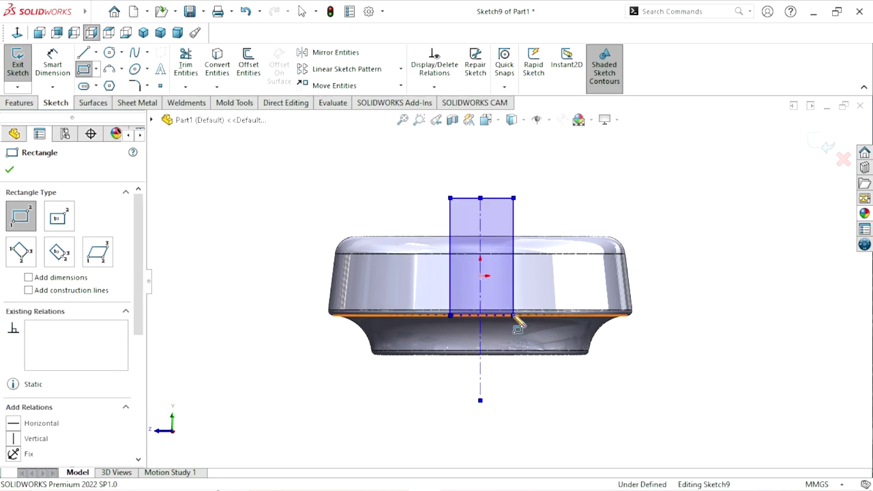
pyautogui.rightClick(639, 203)
pyautogui.click(640, 203)
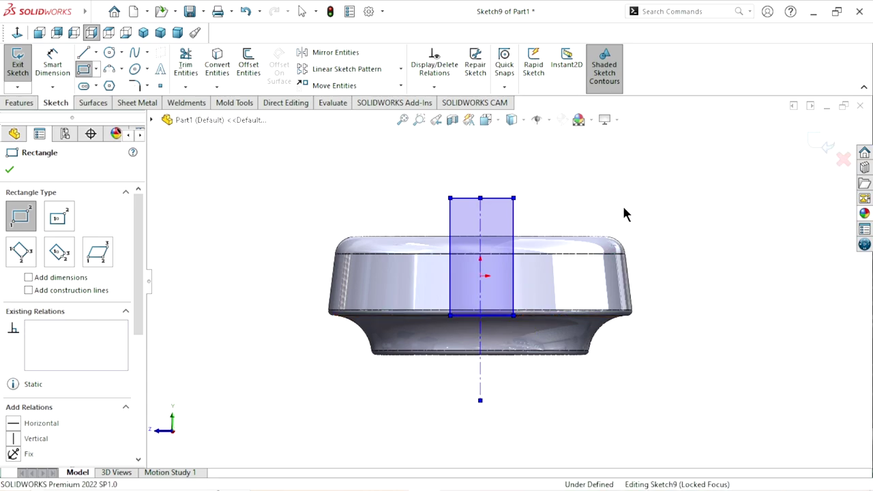
pyautogui.click(480, 198)
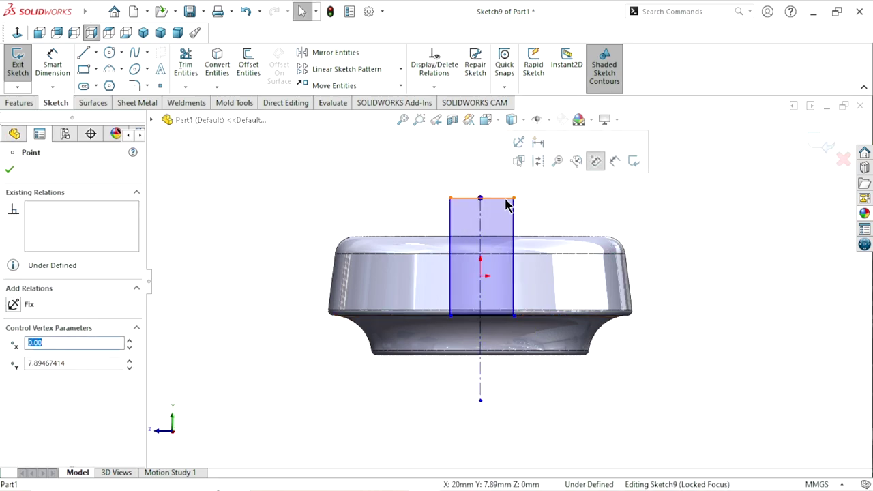
pyautogui.moveTo(503, 199); pyautogui.dragTo(495, 176)
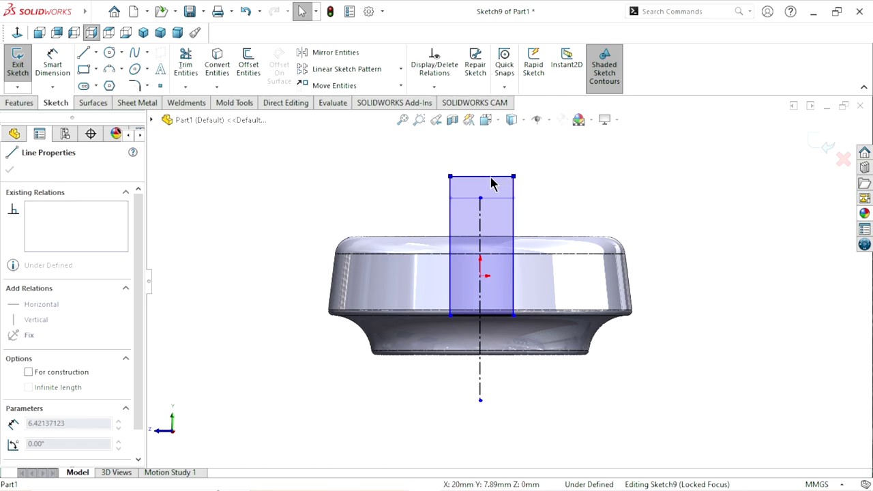
# Step: Make the rectangle's two sides symmetric about the centerline
pyautogui.click(634, 187)
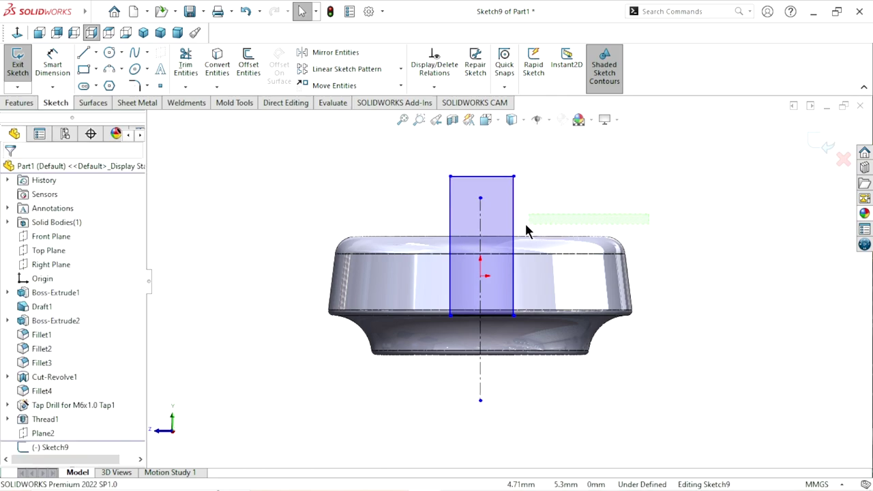
pyautogui.moveTo(524, 225); pyautogui.dragTo(420, 225)
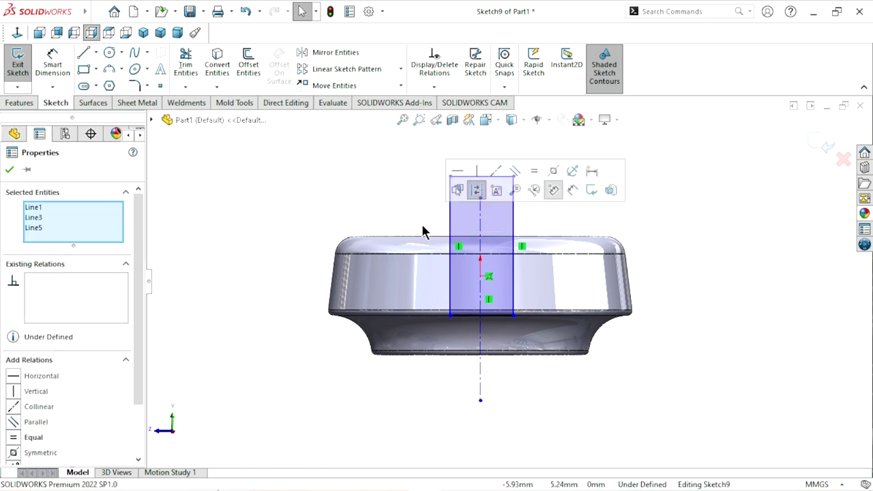
pyautogui.click(554, 171)
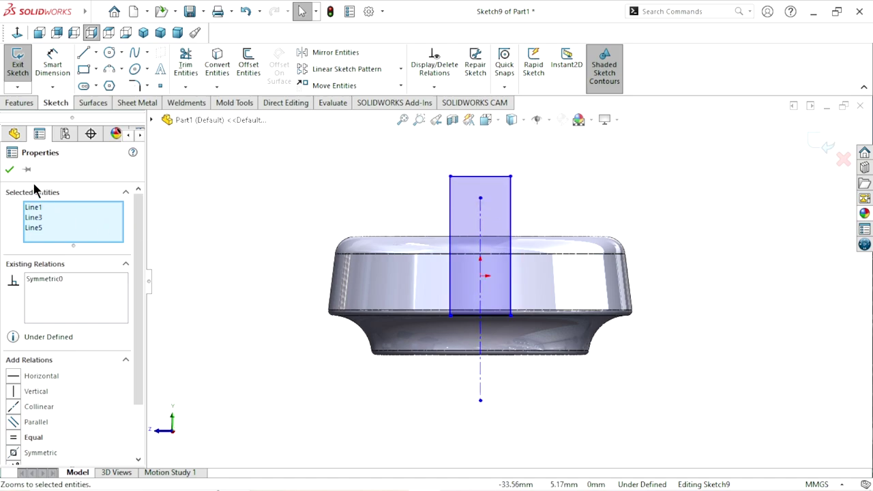
pyautogui.click(9, 169)
pyautogui.click(53, 65)
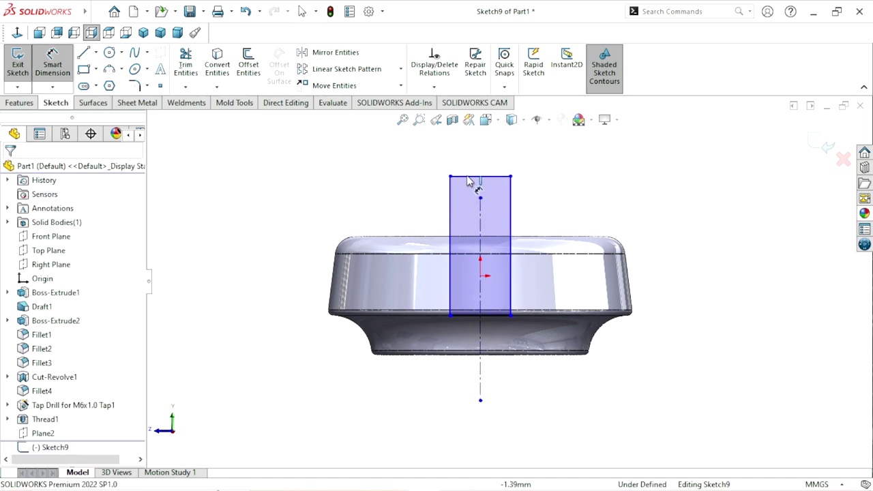
# Step: Dimension the rectangle's top edge to 4 mm wide and its right side to 10 mm tall
pyautogui.click(457, 153)
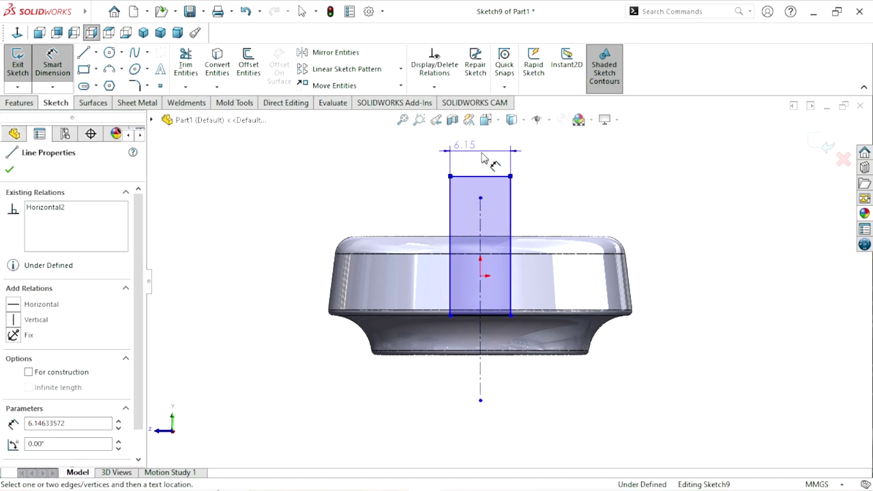
pyautogui.click(551, 164)
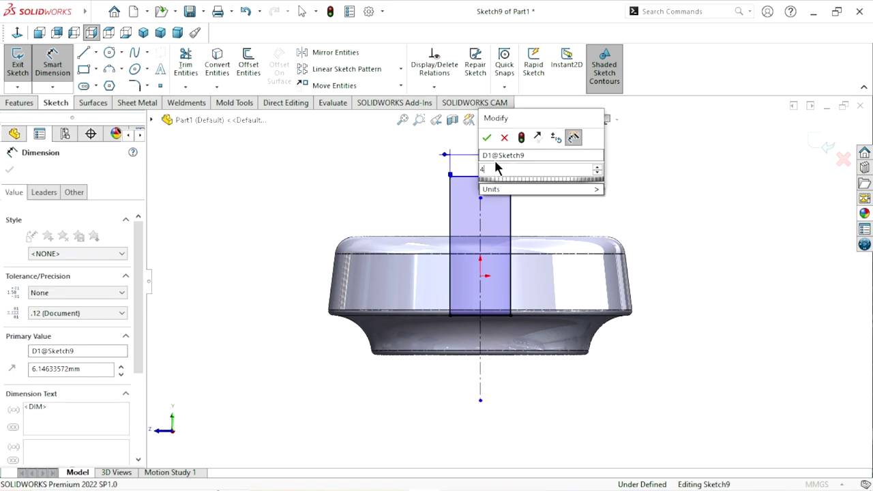
pyautogui.write('4')
pyautogui.click(490, 139)
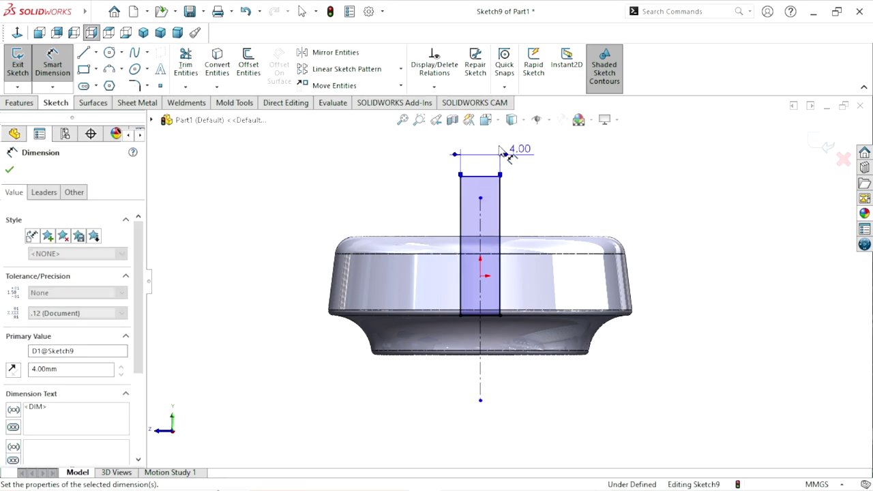
pyautogui.click(500, 219)
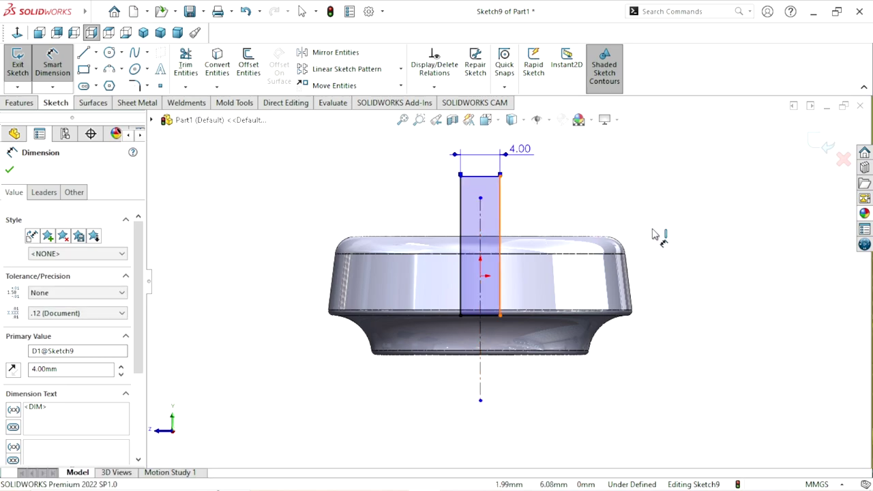
pyautogui.click(690, 240)
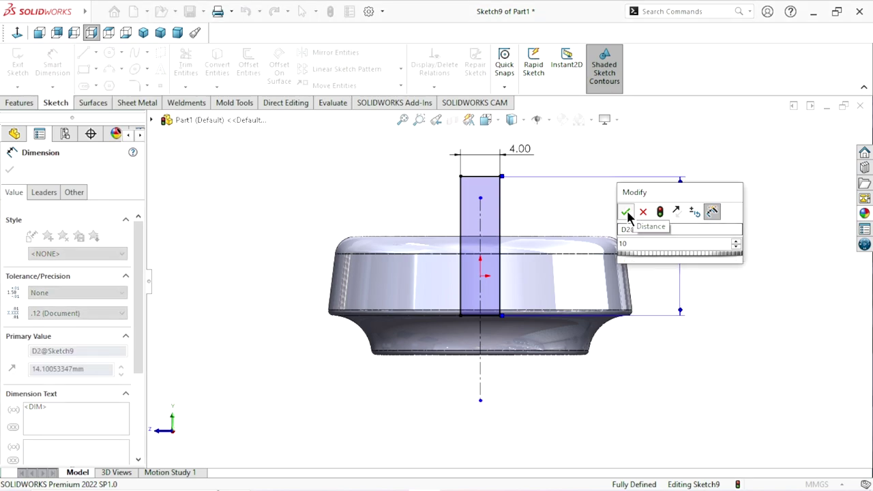
pyautogui.click(626, 211)
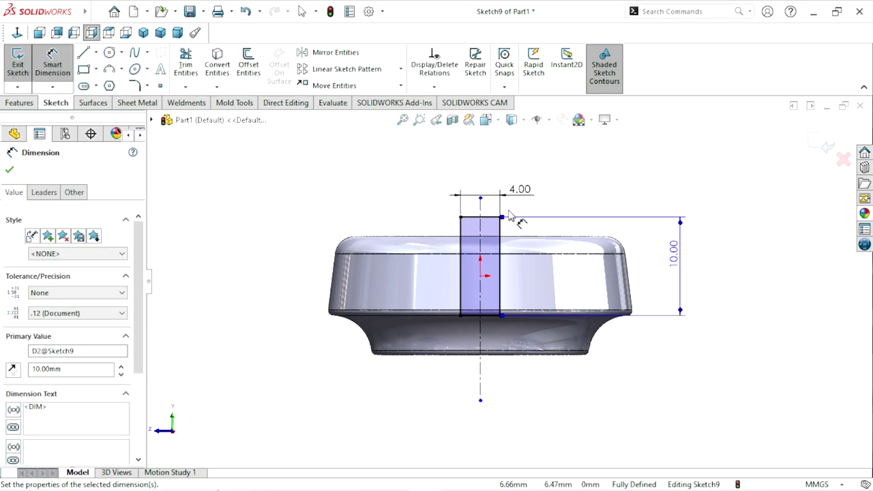
pyautogui.click(10, 170)
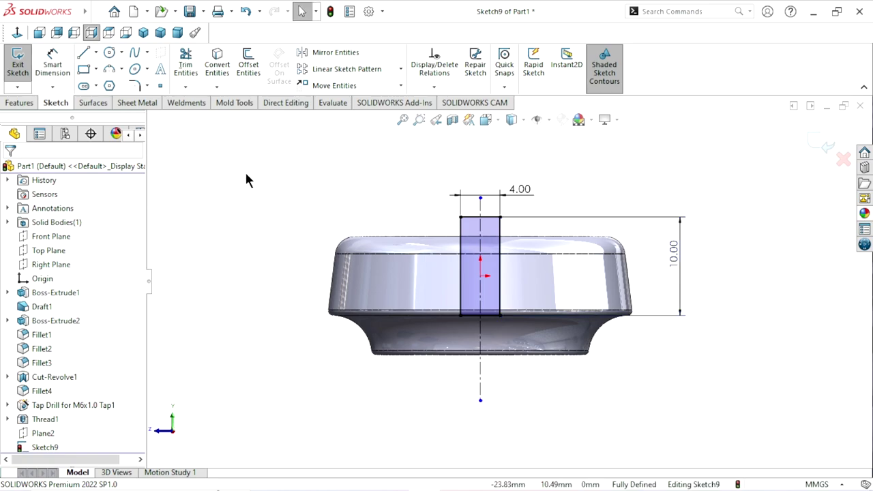
# Step: Extrude the rectangle 10 mm blind, reversed toward the knob, creating Boss-Extrude3
pyautogui.click(21, 103)
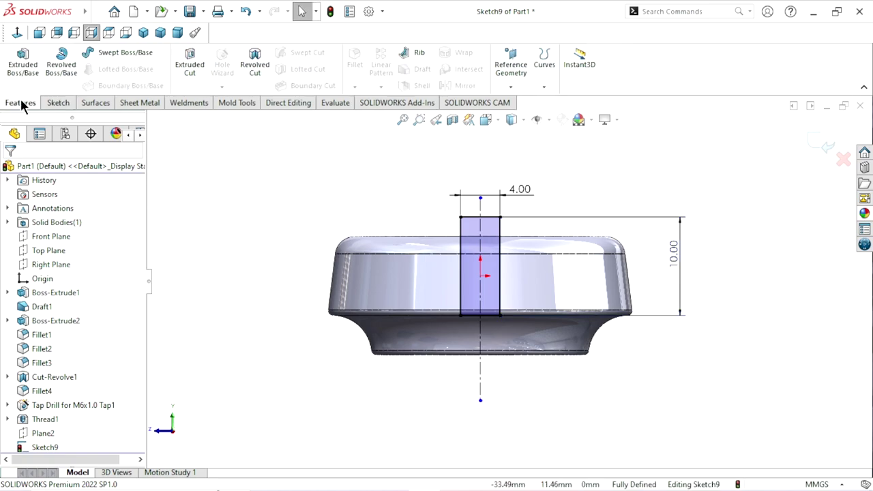
pyautogui.click(23, 62)
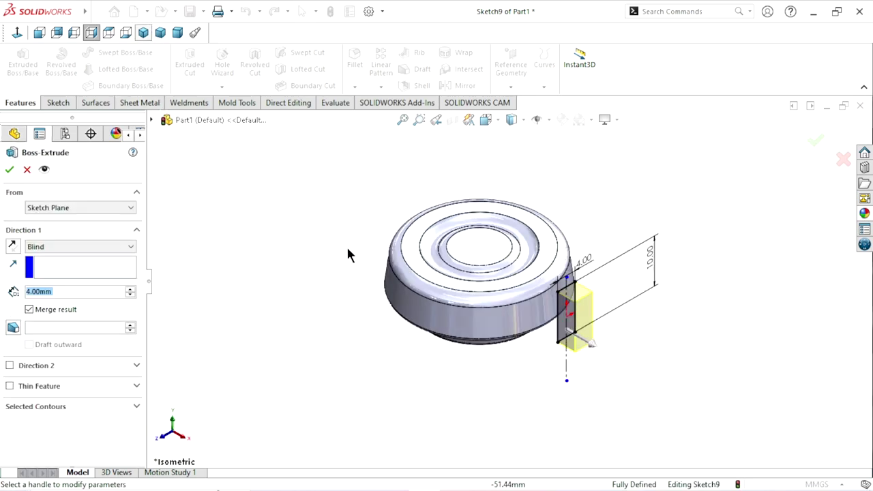
pyautogui.scroll(-2, 518, 275)
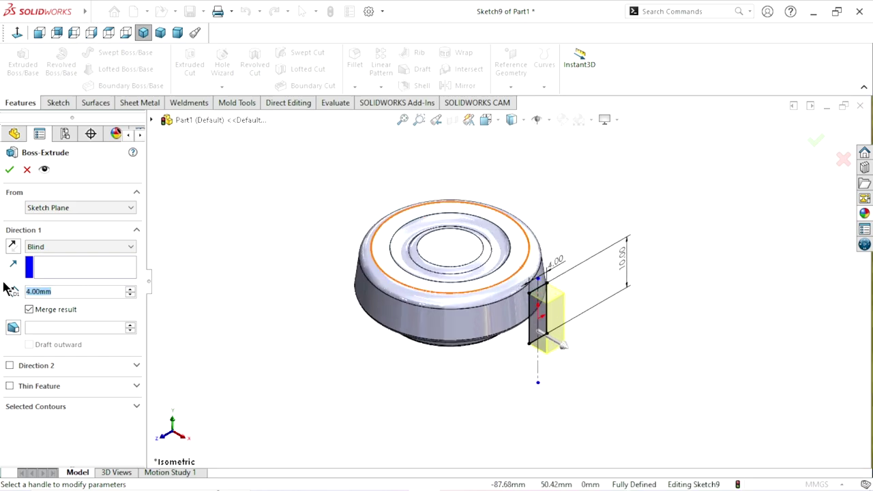
pyautogui.write('10')
pyautogui.press('Return')
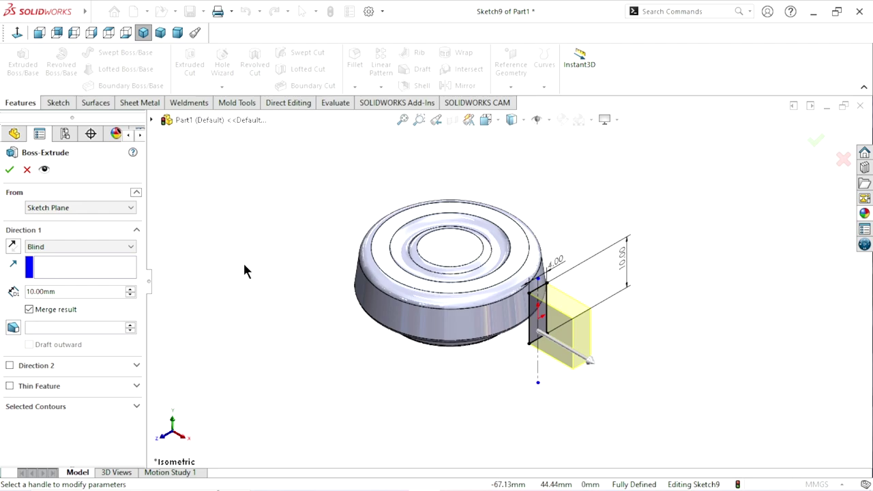
pyautogui.click(11, 246)
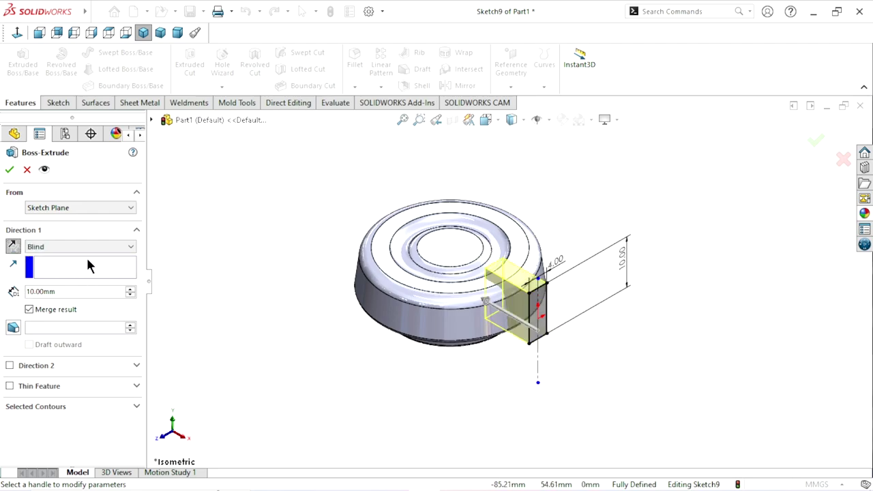
pyautogui.click(8, 168)
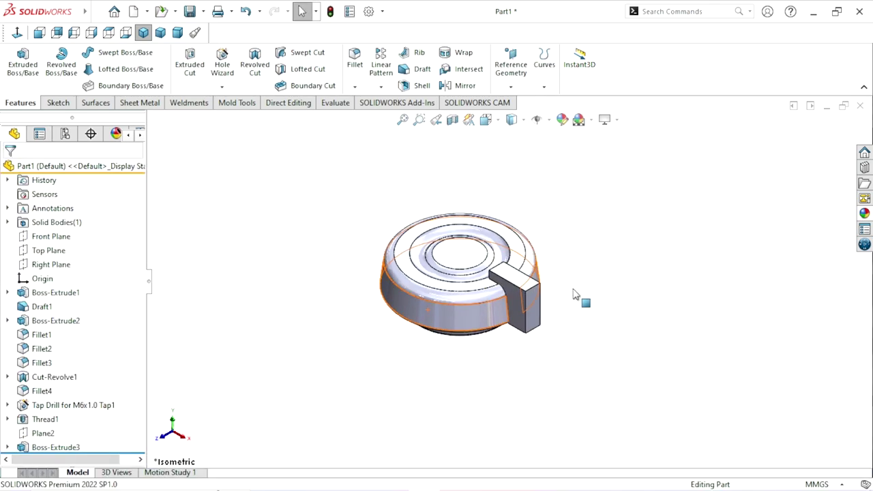
pyautogui.scroll(-2, 575, 295)
pyautogui.scroll(3, 595, 270)
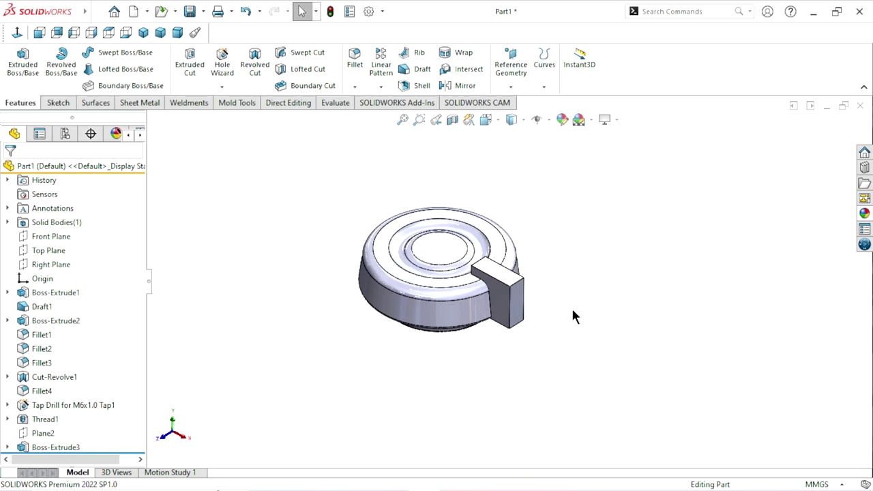
pyautogui.scroll(-2, 515, 300)
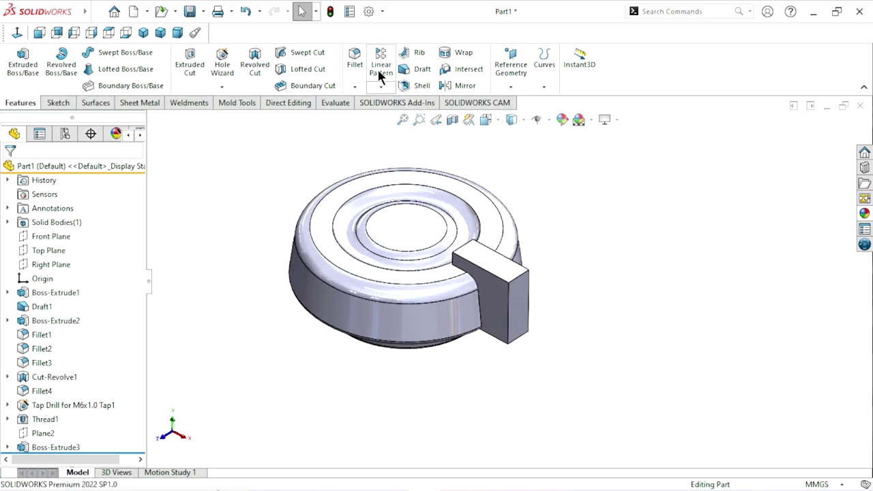
# Step: Draft the tab's two side faces at 8° with Top Plane as the neutral plane
pyautogui.click(424, 72)
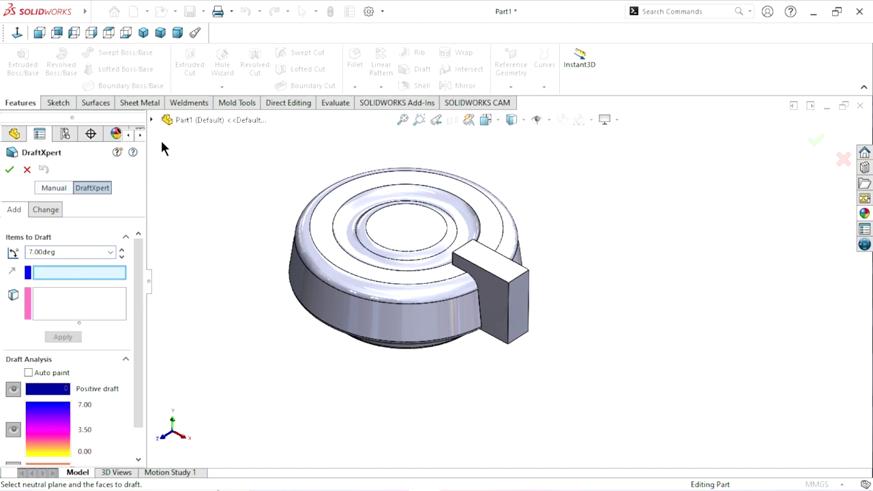
pyautogui.click(152, 119)
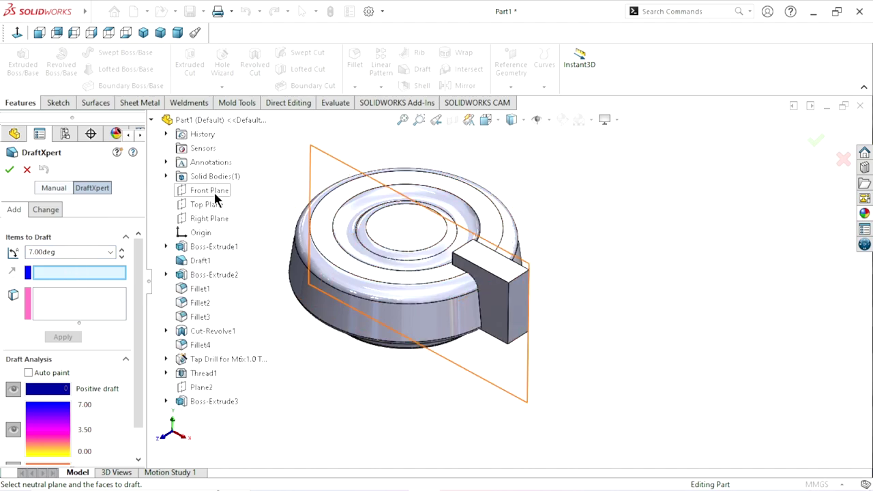
pyautogui.click(209, 206)
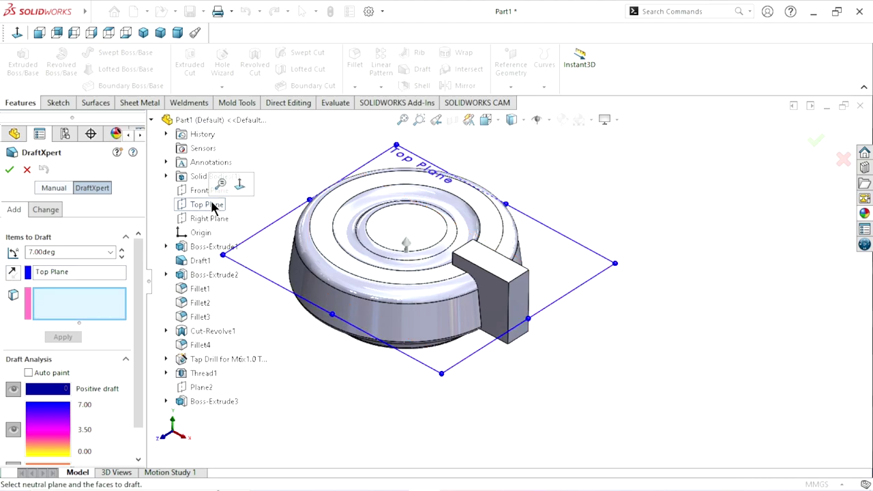
pyautogui.click(510, 307)
pyautogui.moveTo(588, 295)
pyautogui.mouseDown(button='middle')
pyautogui.moveTo(570, 293)
pyautogui.moveTo(515, 354)
pyautogui.mouseUp(button='middle')
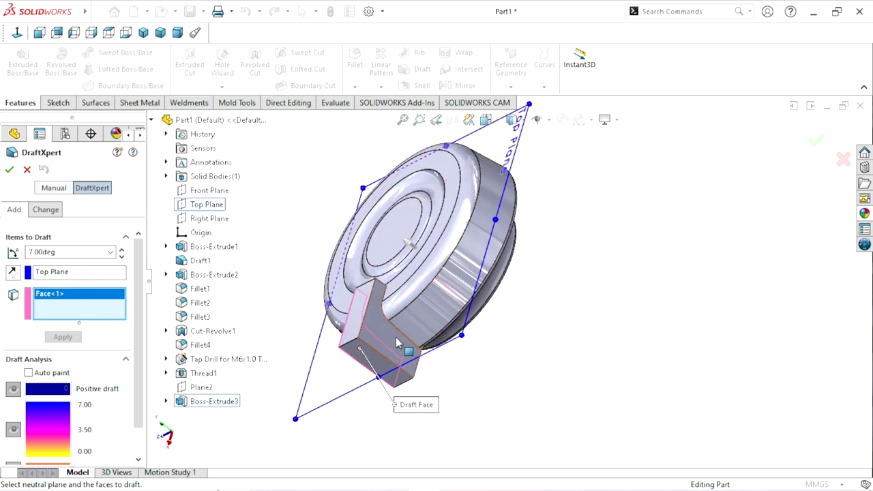
pyautogui.click(437, 362)
pyautogui.moveTo(436, 362); pyautogui.dragTo(438, 366, button='middle')
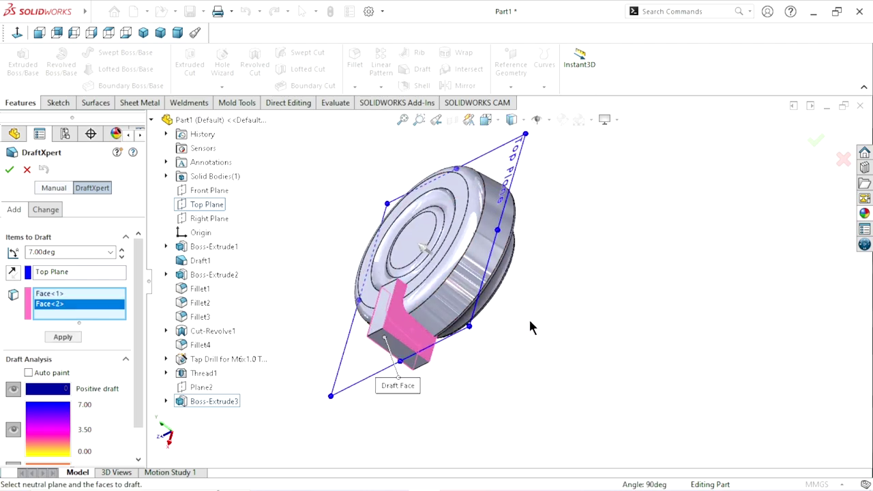
pyautogui.moveTo(532, 327); pyautogui.dragTo(552, 300, button='middle')
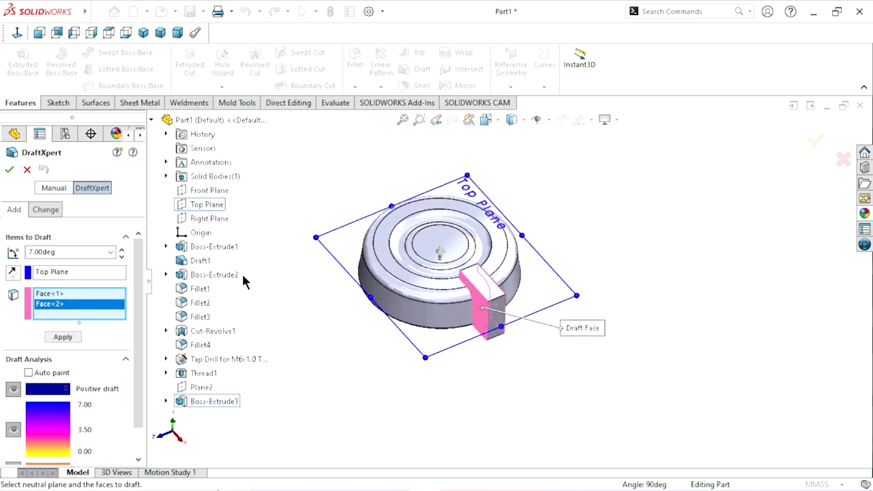
pyautogui.click(54, 252)
pyautogui.write('8')
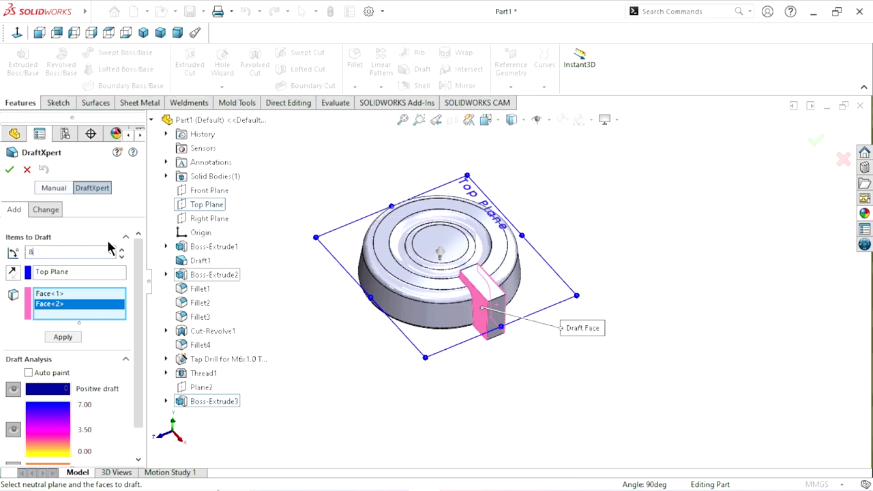
pyautogui.press('Return')
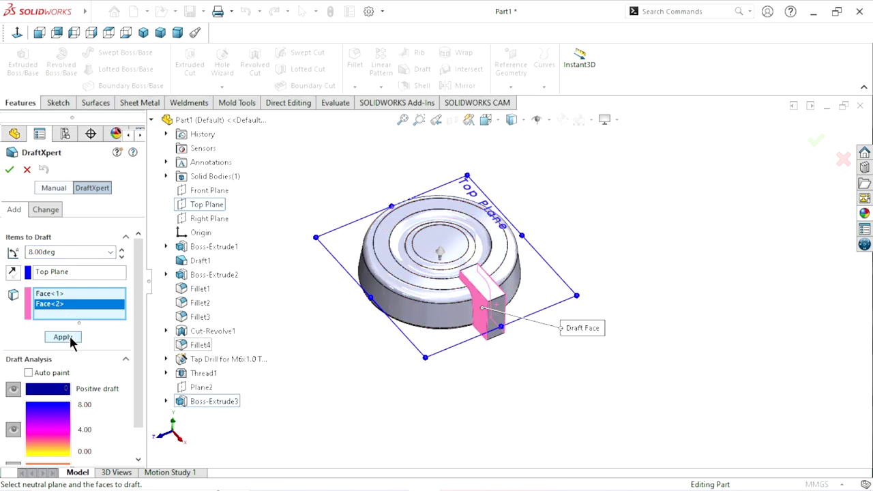
pyautogui.click(67, 338)
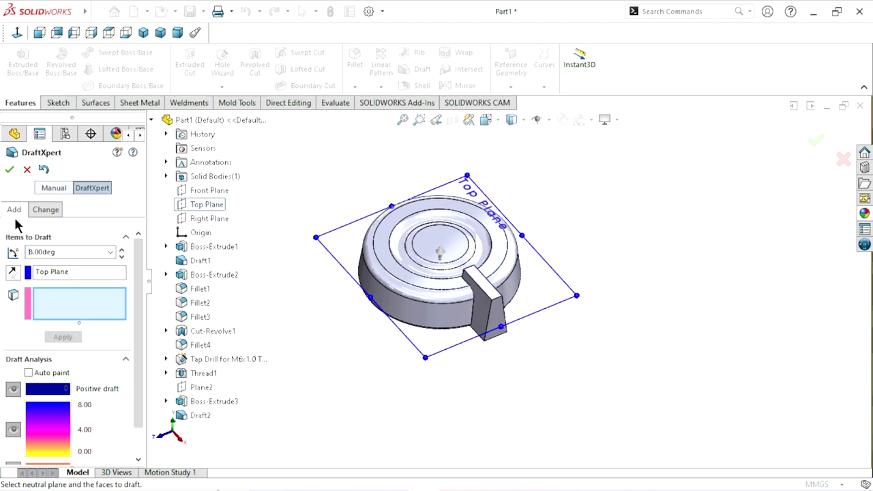
# Step: Close the finished draft and orbit and zoom to inspect the drafted tab
pyautogui.click(10, 169)
pyautogui.moveTo(487, 340)
pyautogui.mouseDown(button='middle')
pyautogui.moveTo(505, 254)
pyautogui.moveTo(477, 275)
pyautogui.mouseUp(button='middle')
pyautogui.scroll(-3, 477, 275)
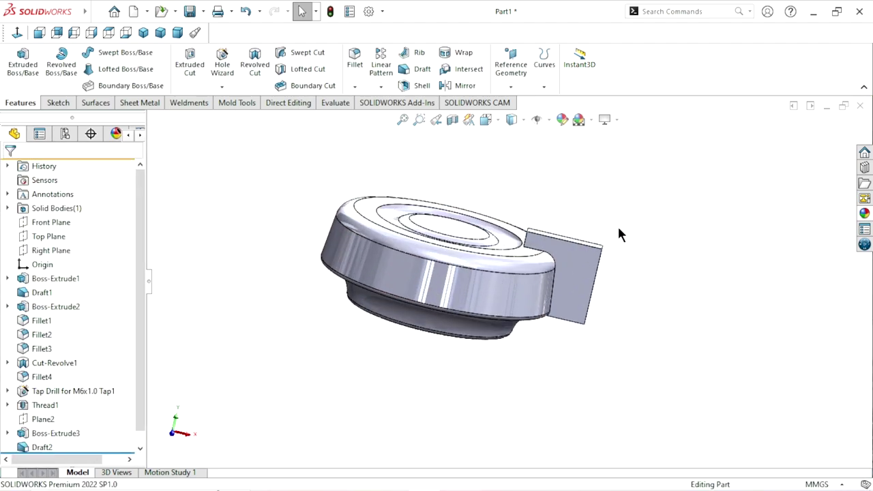
pyautogui.moveTo(619, 234); pyautogui.dragTo(501, 368, button='middle')
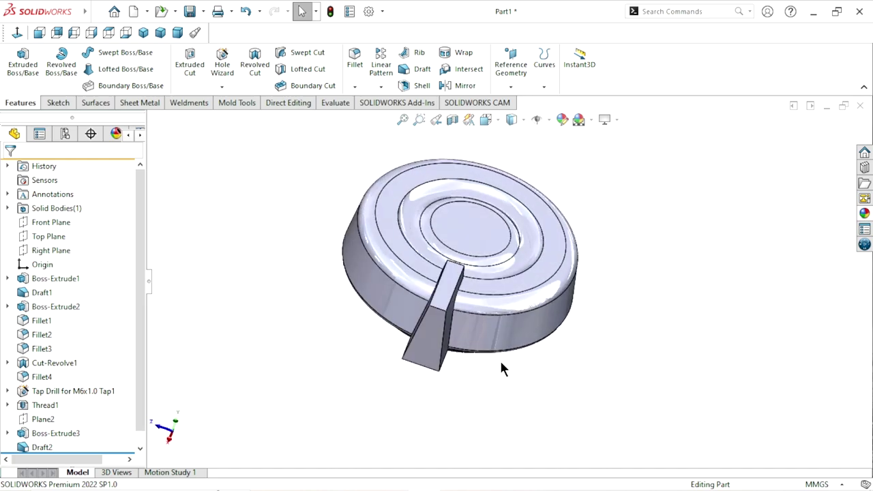
pyautogui.scroll(-3, 481, 303)
pyautogui.moveTo(645, 283); pyautogui.dragTo(621, 288, button='middle')
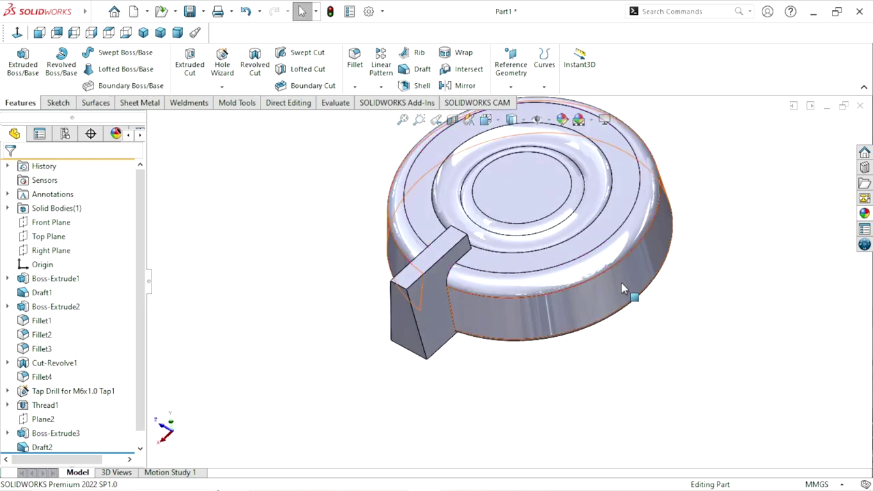
# Step: Start a new draft feature and reorient the view of the knob
pyautogui.click(420, 72)
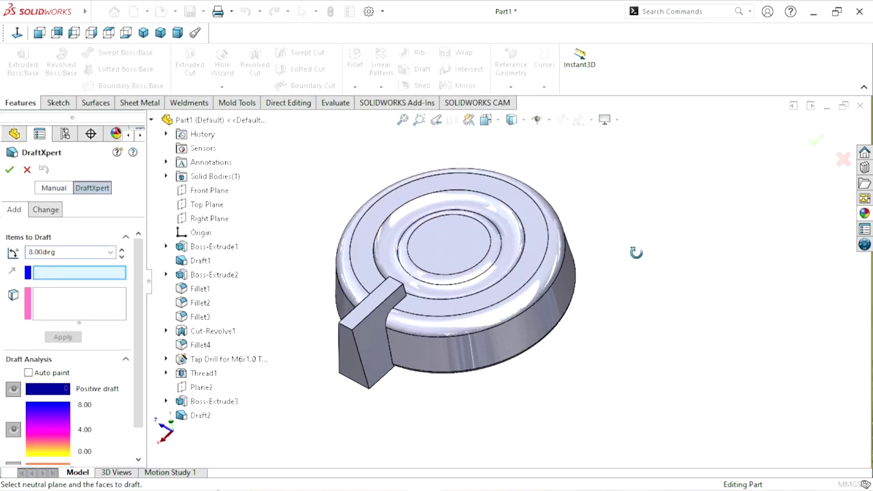
pyautogui.moveTo(634, 249); pyautogui.dragTo(622, 254, button='middle')
pyautogui.scroll(2, 556, 216)
pyautogui.moveTo(549, 259); pyautogui.dragTo(455, 221, button='middle')
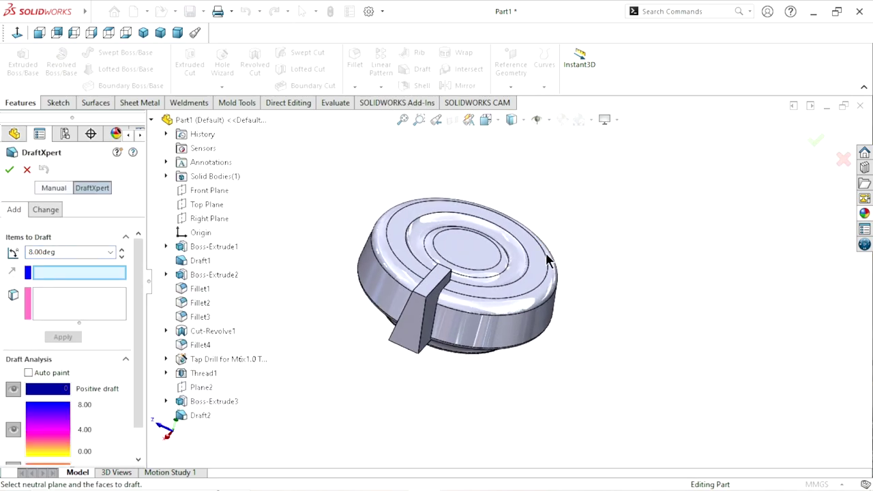
pyautogui.scroll(-2, 490, 273)
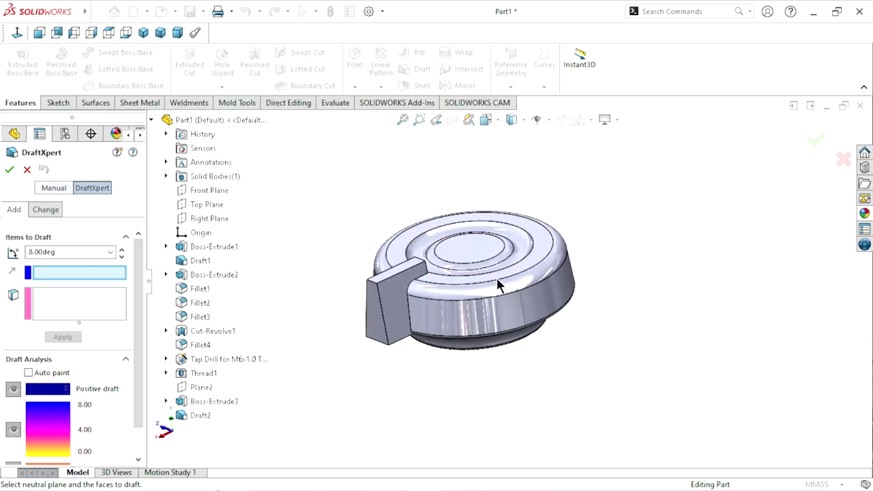
pyautogui.scroll(-2, 505, 269)
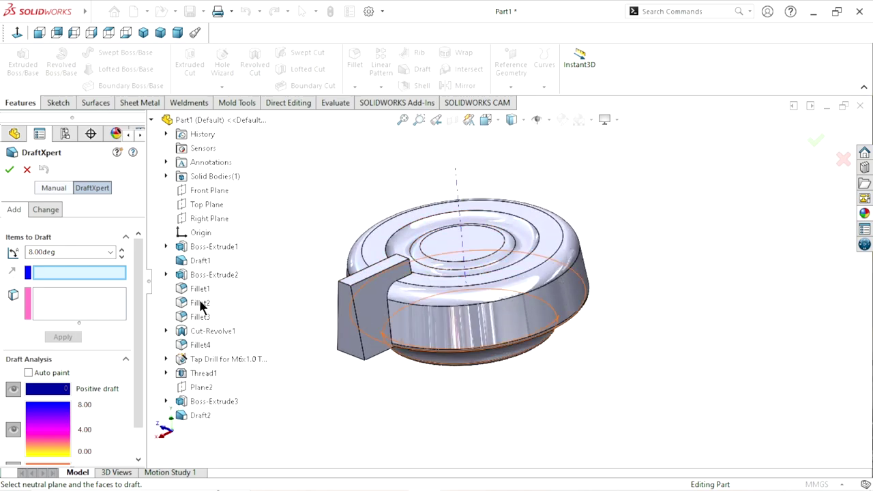
# Step: Draft the tab's top face at 7° from the Right Plane and close DraftXpert
pyautogui.click(204, 225)
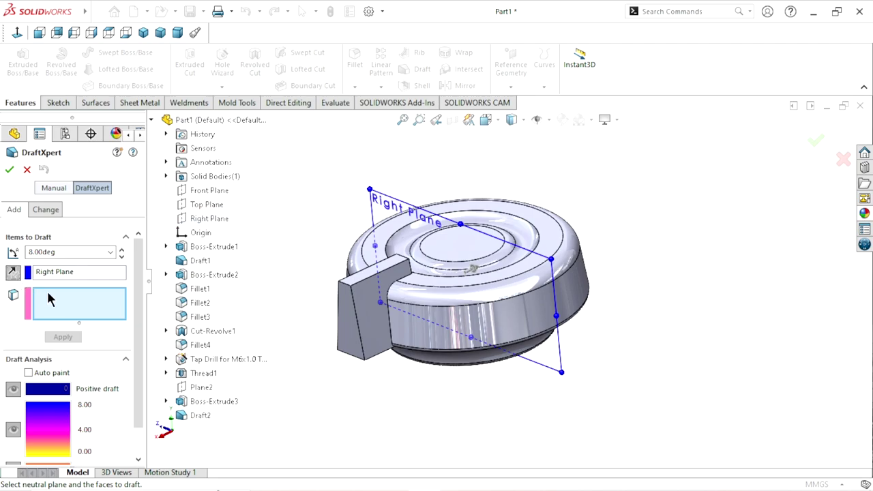
pyautogui.click(366, 272)
pyautogui.moveTo(88, 255); pyautogui.dragTo(3, 256)
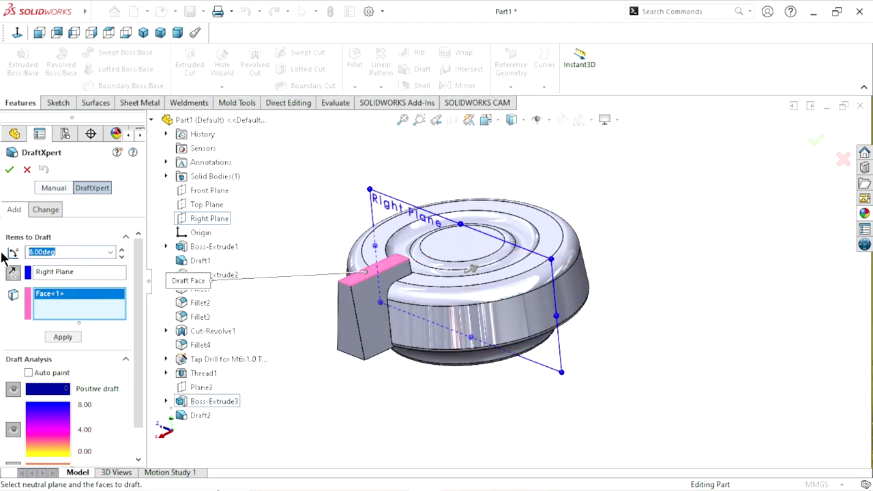
pyautogui.write('7')
pyautogui.press('Return')
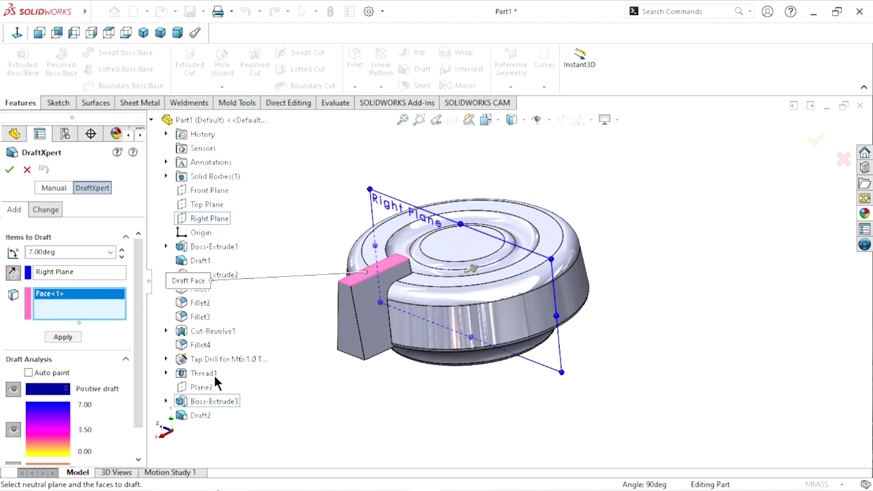
pyautogui.click(73, 334)
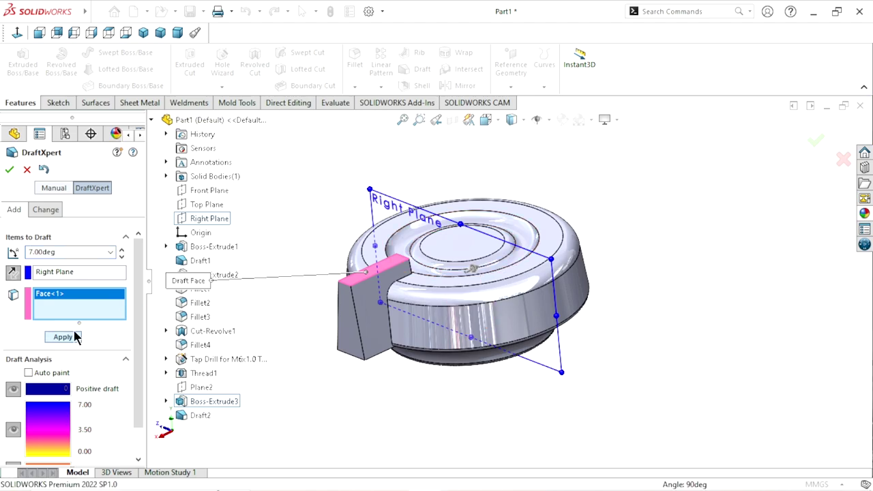
pyautogui.click(9, 170)
pyautogui.moveTo(658, 239)
pyautogui.mouseDown(button='middle')
pyautogui.moveTo(559, 309)
pyautogui.moveTo(634, 270)
pyautogui.moveTo(598, 333)
pyautogui.moveTo(667, 279)
pyautogui.moveTo(663, 228)
pyautogui.mouseUp(button='middle')
pyautogui.scroll(-2, 663, 227)
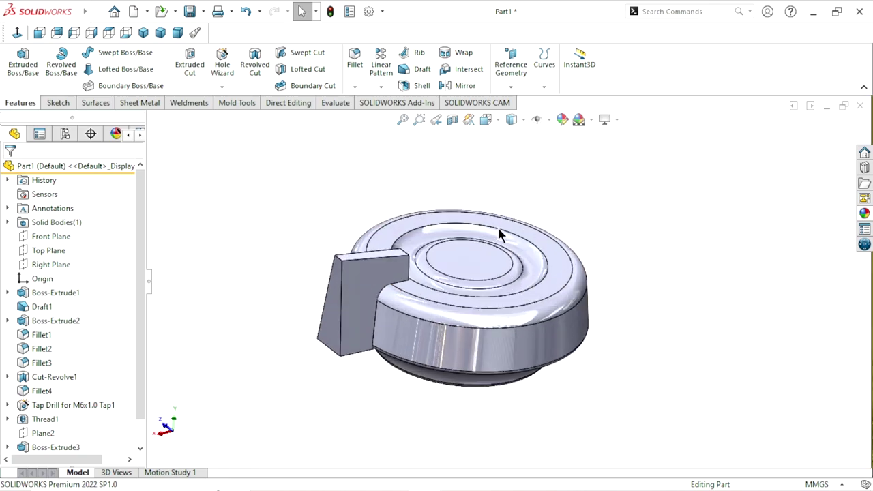
# Step: Circularly pattern Boss-Extrude3, Draft2 and Draft3 four times around the knob's cylindrical face
pyautogui.click(379, 87)
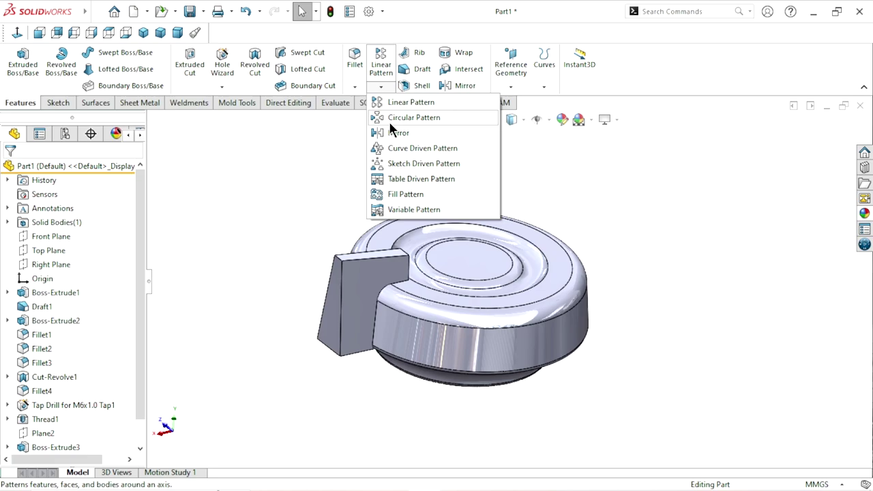
pyautogui.click(401, 117)
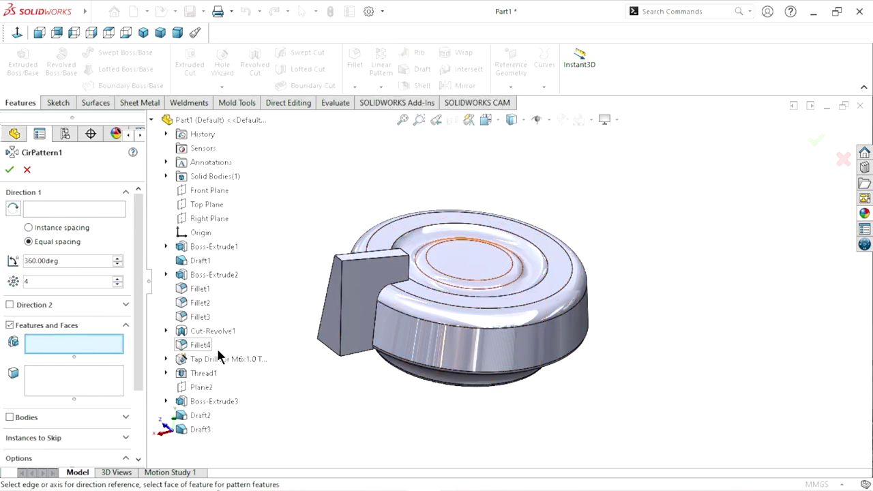
pyautogui.click(216, 401)
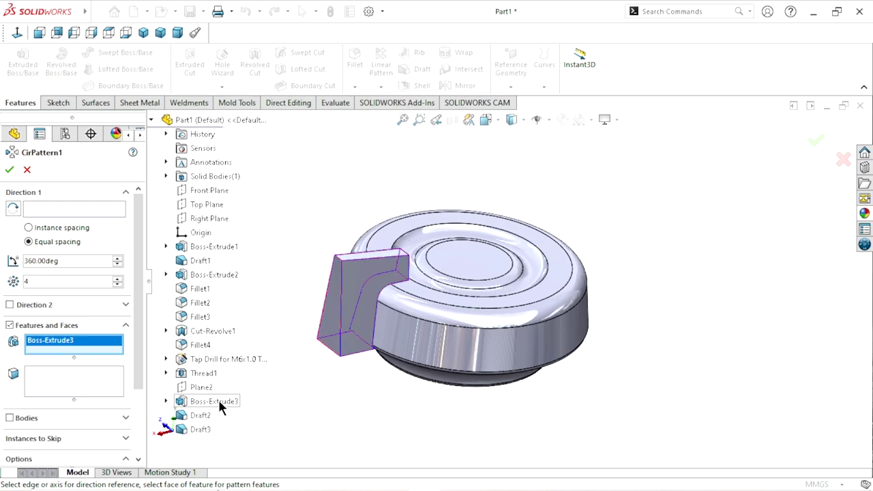
pyautogui.click(199, 414)
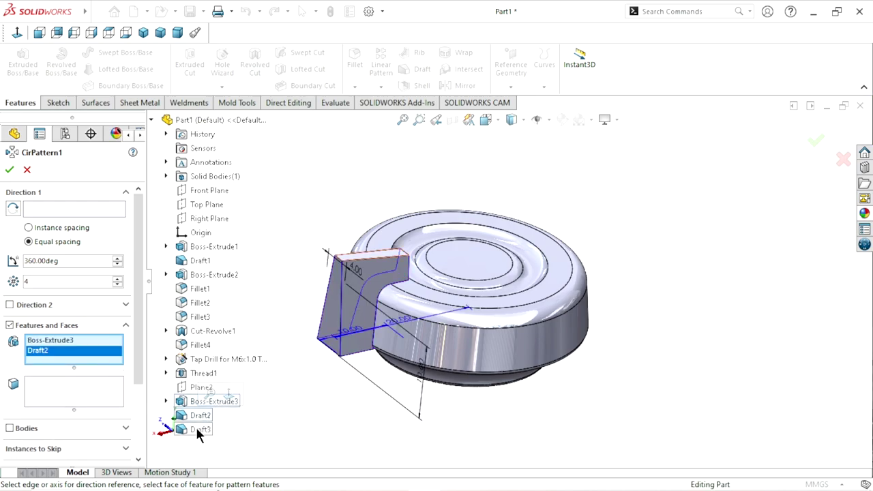
pyautogui.click(196, 429)
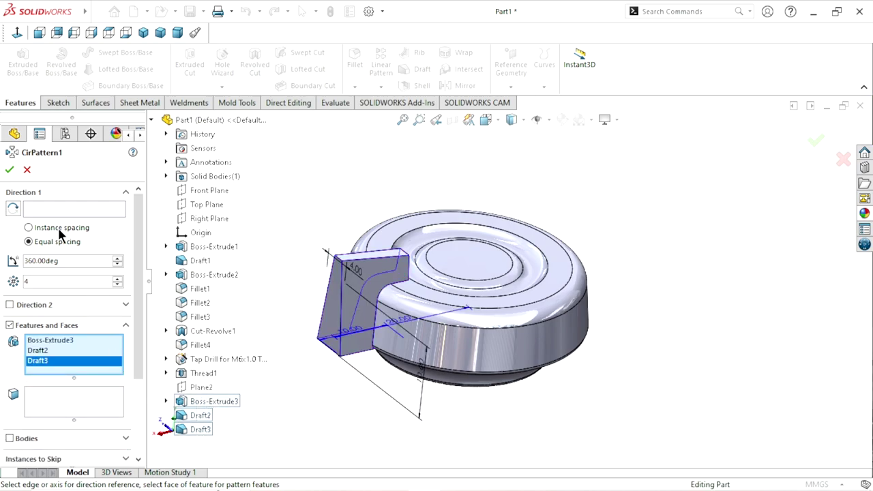
pyautogui.click(51, 208)
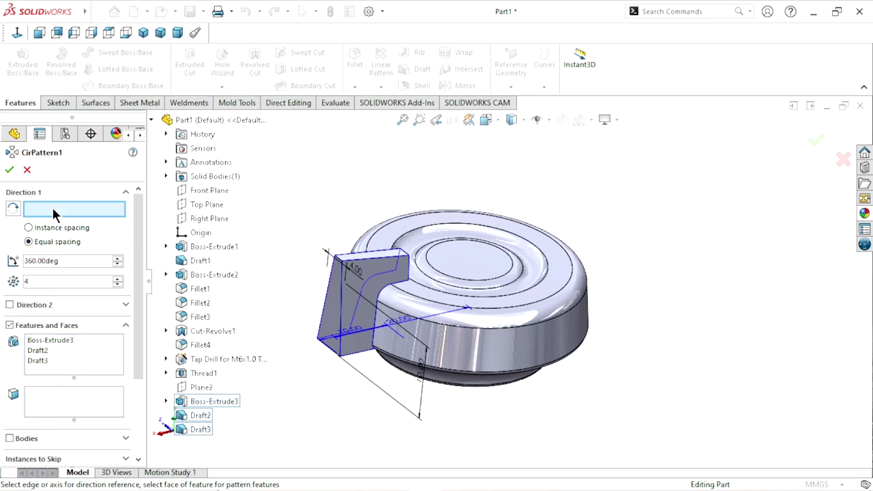
pyautogui.click(527, 348)
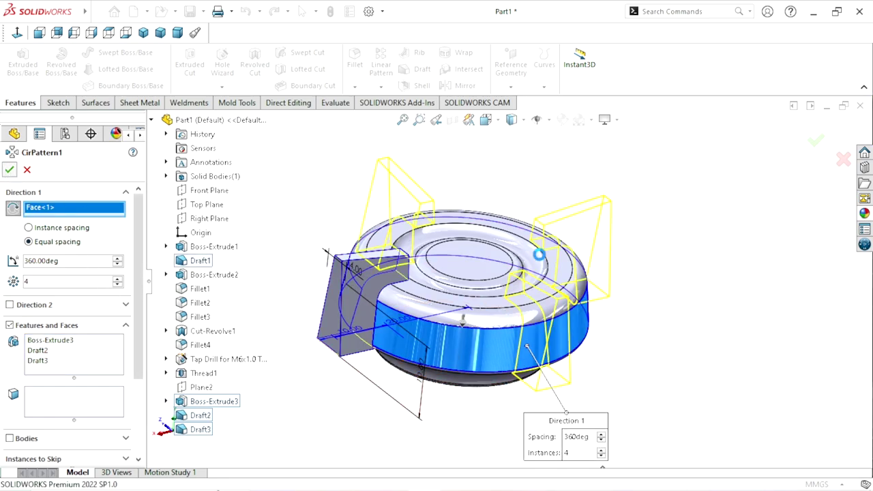
pyautogui.press('Return')
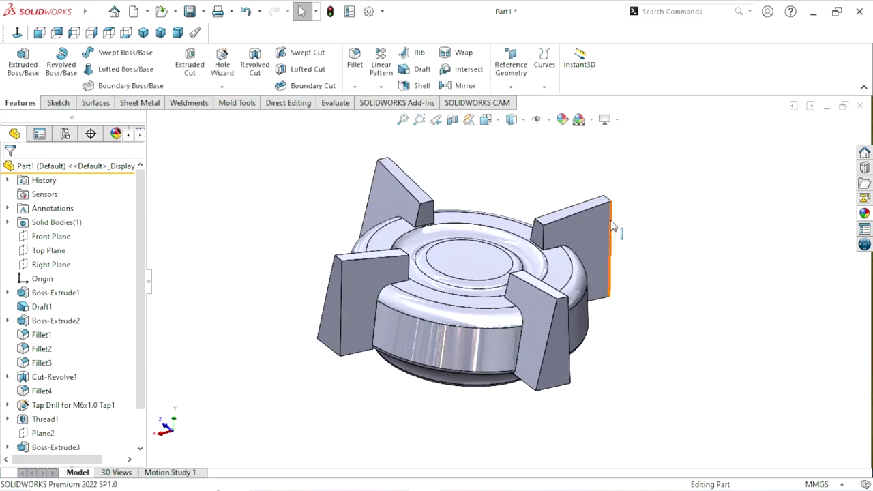
# Step: Orbit and zoom to inspect the knob's four patterned tabs from below
pyautogui.moveTo(612, 227)
pyautogui.mouseDown(button='middle')
pyautogui.moveTo(752, 242)
pyautogui.moveTo(600, 275)
pyautogui.moveTo(609, 336)
pyautogui.moveTo(671, 335)
pyautogui.moveTo(610, 293)
pyautogui.mouseUp(button='middle')
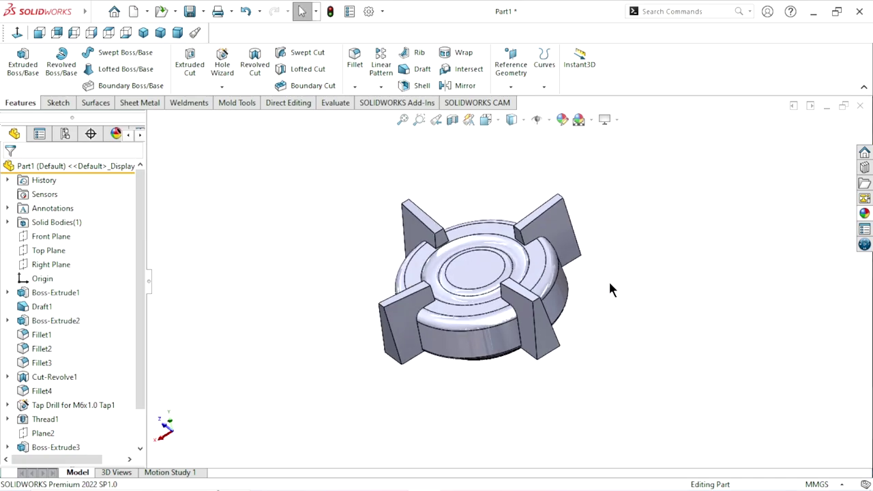
pyautogui.scroll(-3, 581, 279)
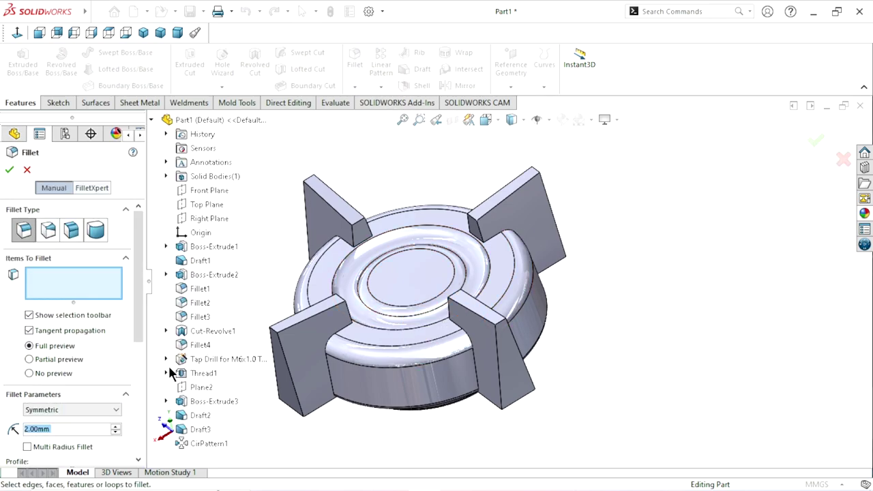
# Step: Set the fillet radius to 1 mm and pick both top edges of the first two tabs
pyautogui.write('1')
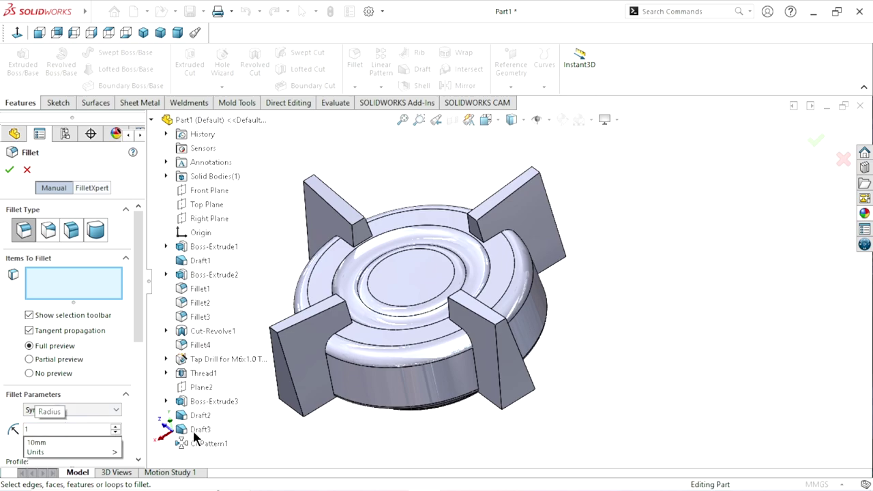
pyautogui.press('Return')
pyautogui.scroll(-5, 430, 362)
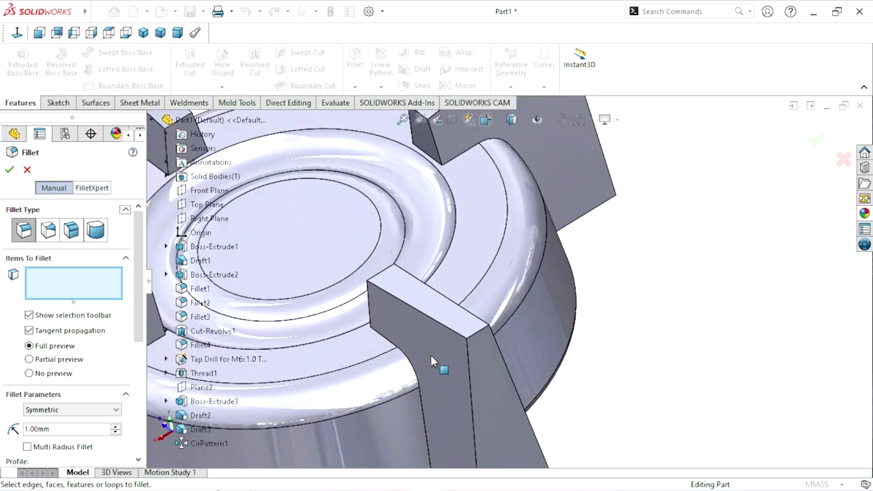
pyautogui.click(433, 319)
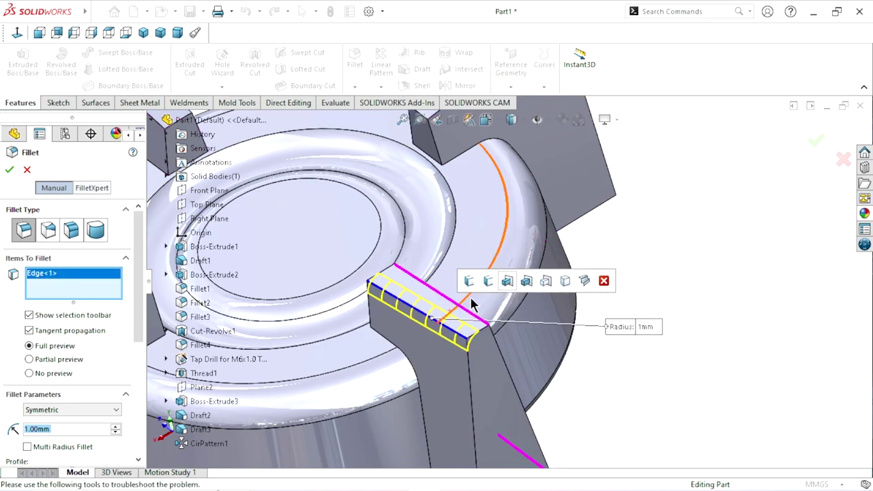
pyautogui.click(470, 252)
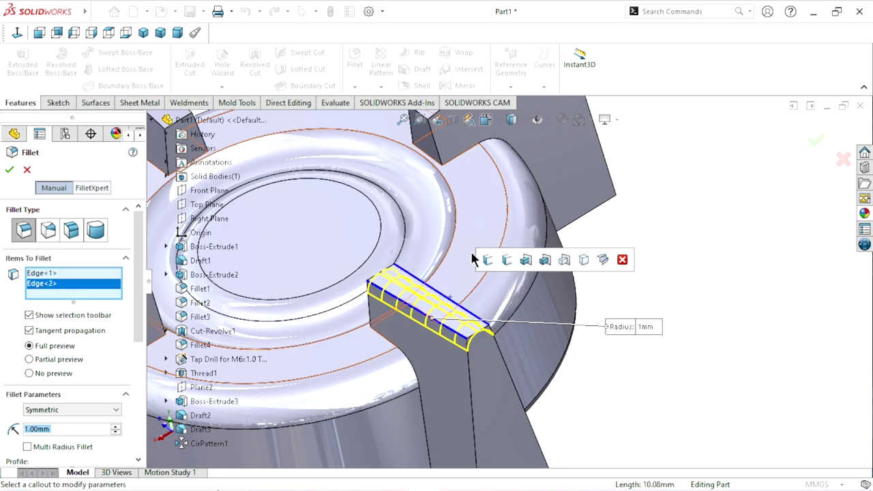
pyautogui.scroll(5, 487, 200)
pyautogui.scroll(-5, 487, 200)
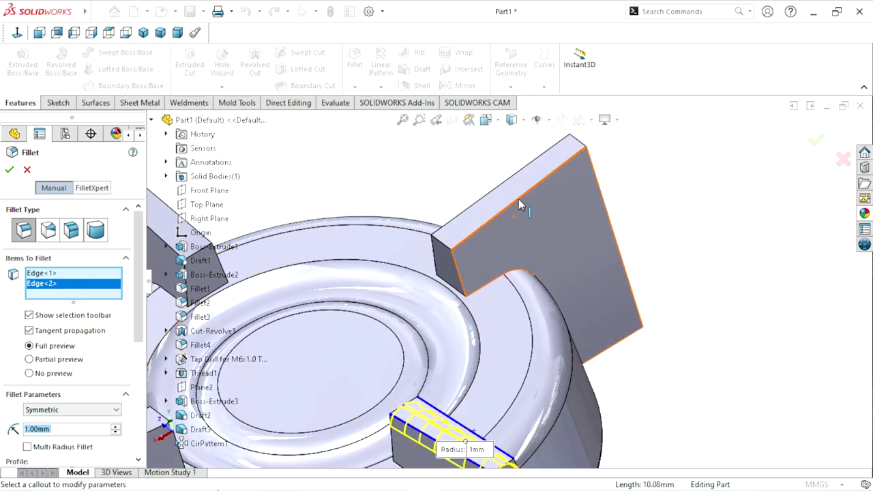
pyautogui.click(514, 199)
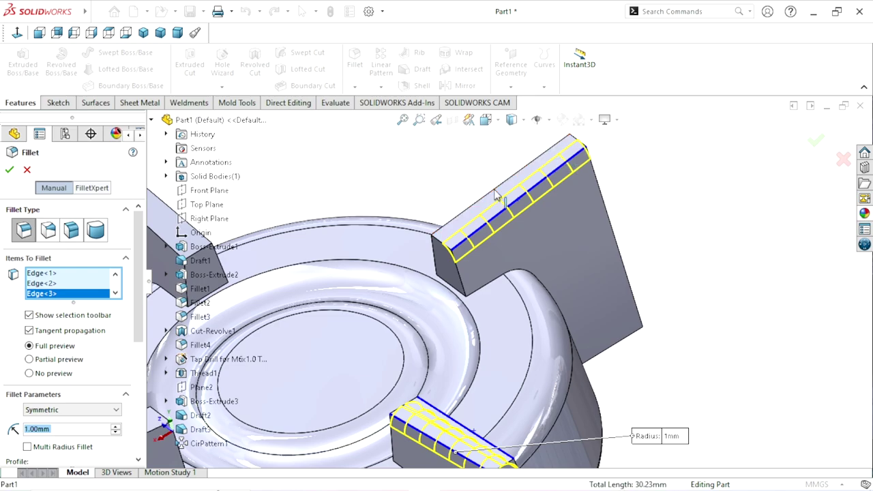
pyautogui.click(475, 261)
# Step: Add both top edges of the two left tabs and apply the 1 mm fillet
pyautogui.scroll(5, 475, 261)
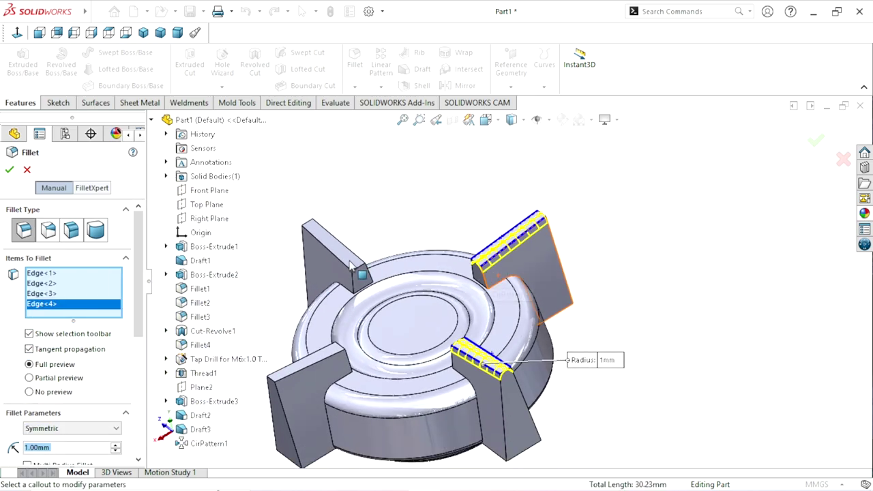
pyautogui.click(338, 256)
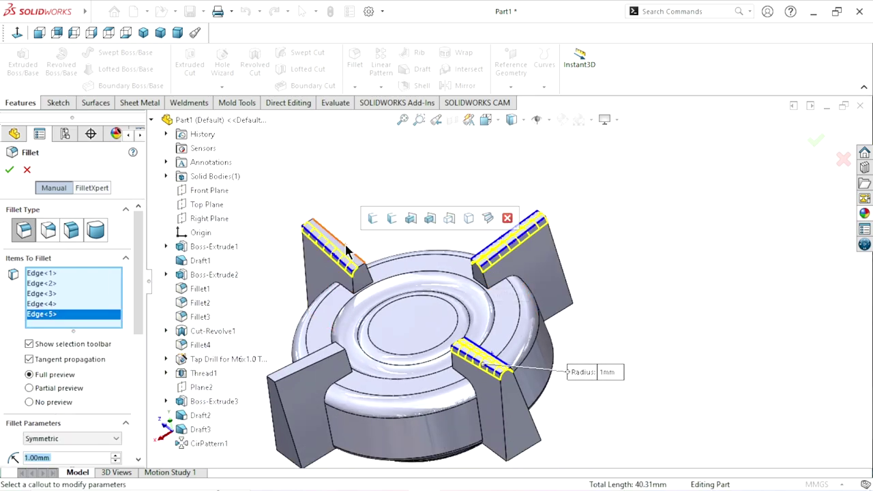
pyautogui.click(339, 258)
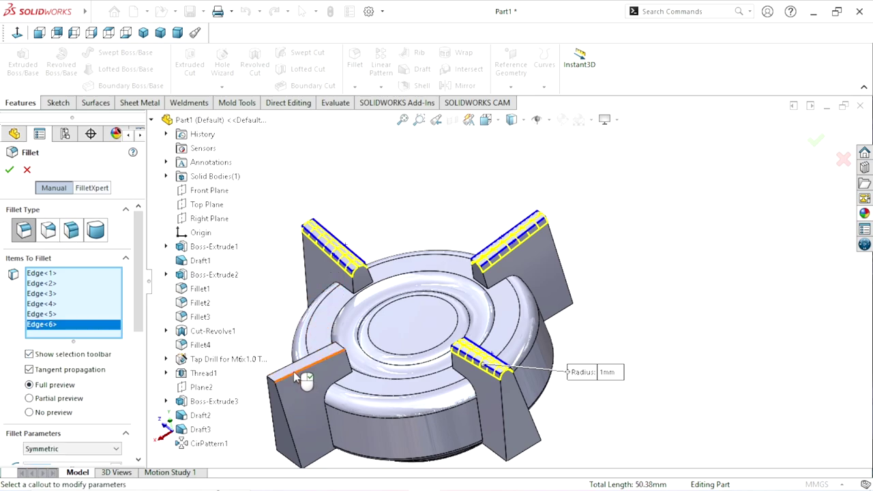
pyautogui.click(296, 376)
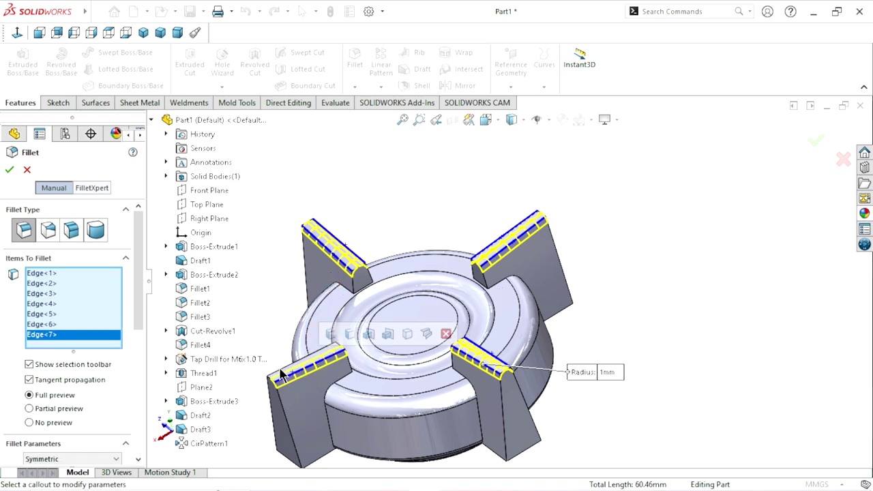
pyautogui.click(281, 373)
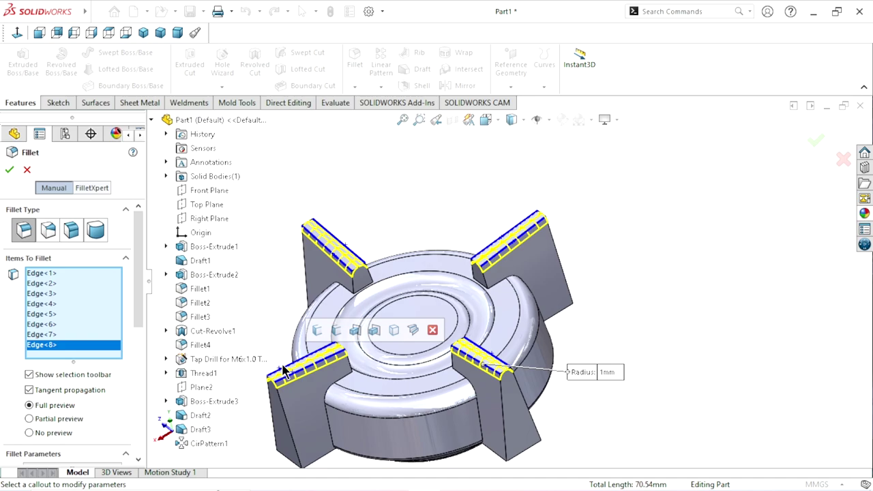
pyautogui.click(10, 170)
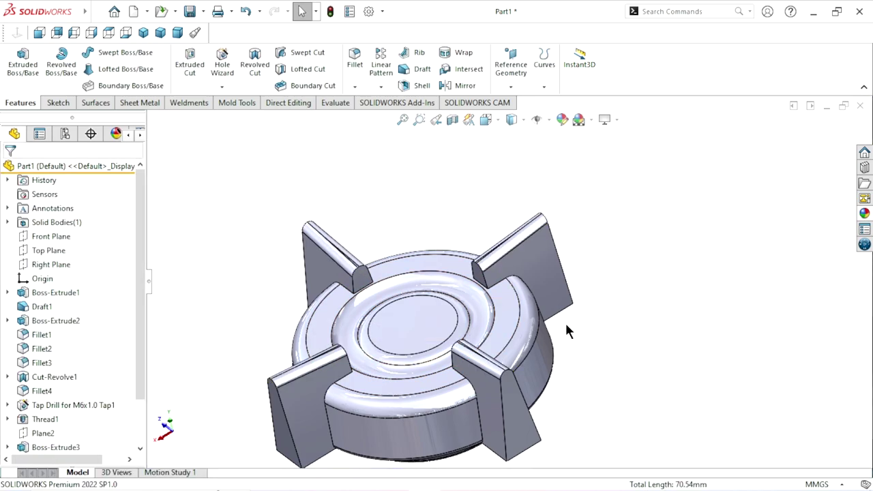
pyautogui.press('f')
pyautogui.scroll(2, 524, 345)
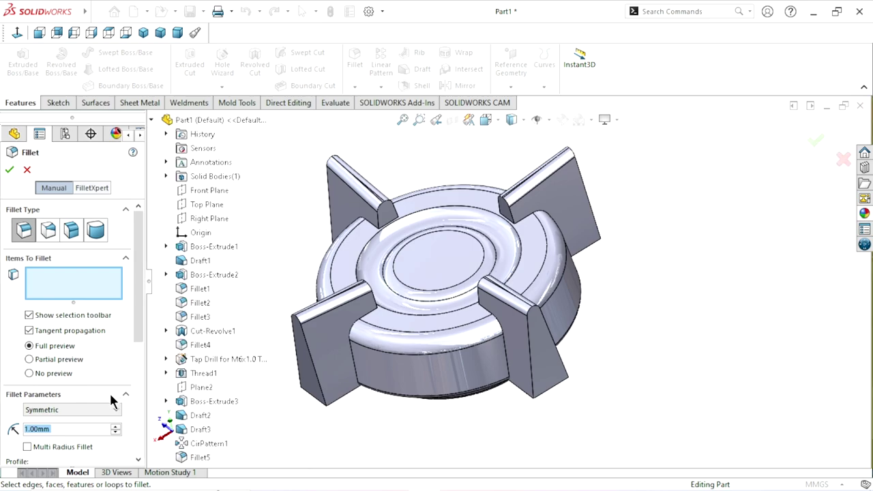
# Step: Set the fillet radius to 0.5 mm, pick the first tab's end face, and remove a wrongly picked edge
pyautogui.write('0.5')
pyautogui.press('Return')
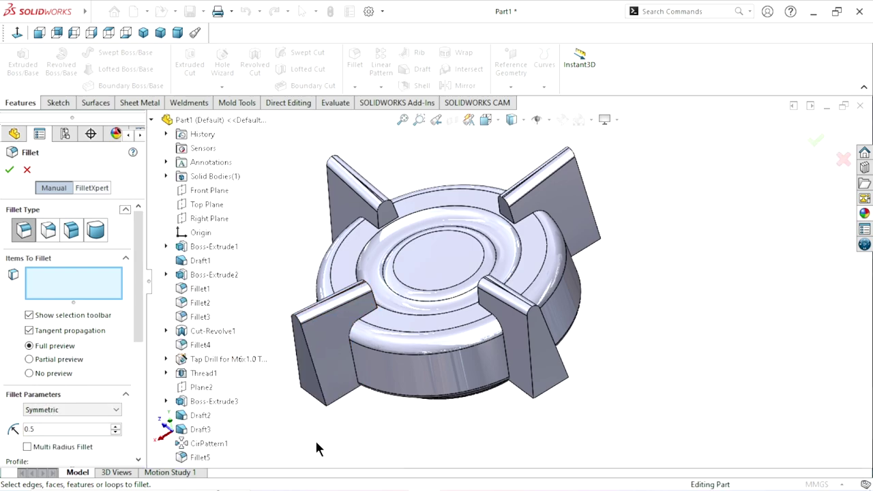
pyautogui.click(71, 428)
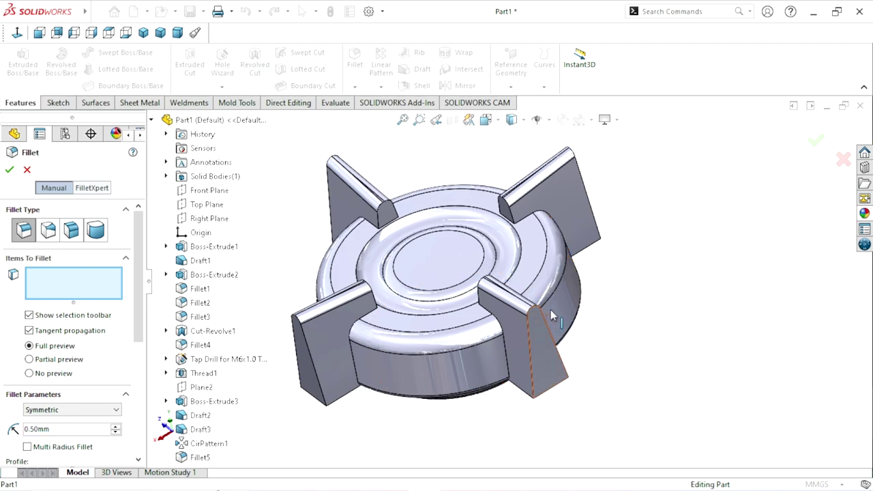
pyautogui.click(549, 369)
pyautogui.moveTo(668, 251)
pyautogui.mouseDown(button='middle')
pyautogui.moveTo(581, 325)
pyautogui.moveTo(563, 317)
pyautogui.mouseUp(button='middle')
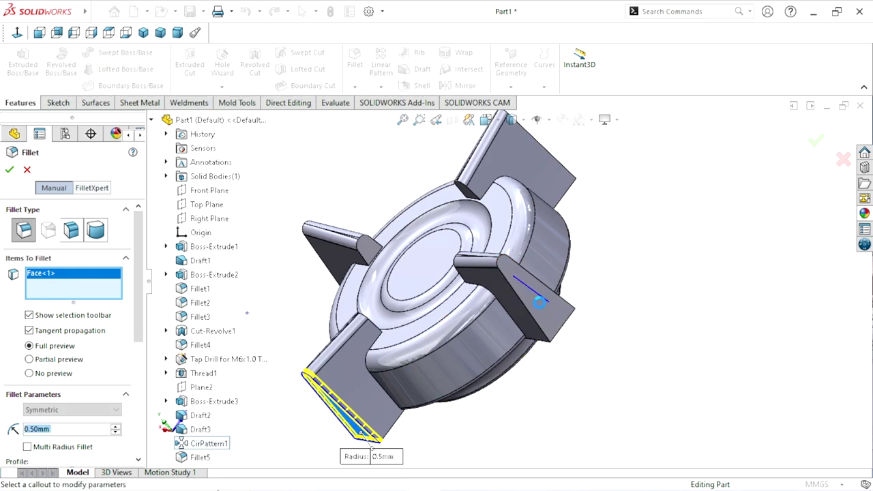
pyautogui.click(542, 294)
pyautogui.rightClick(39, 283)
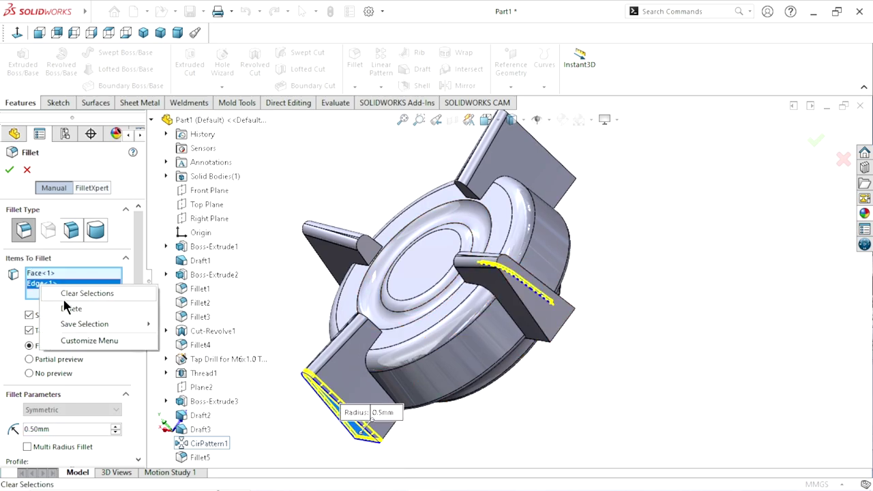
pyautogui.click(67, 308)
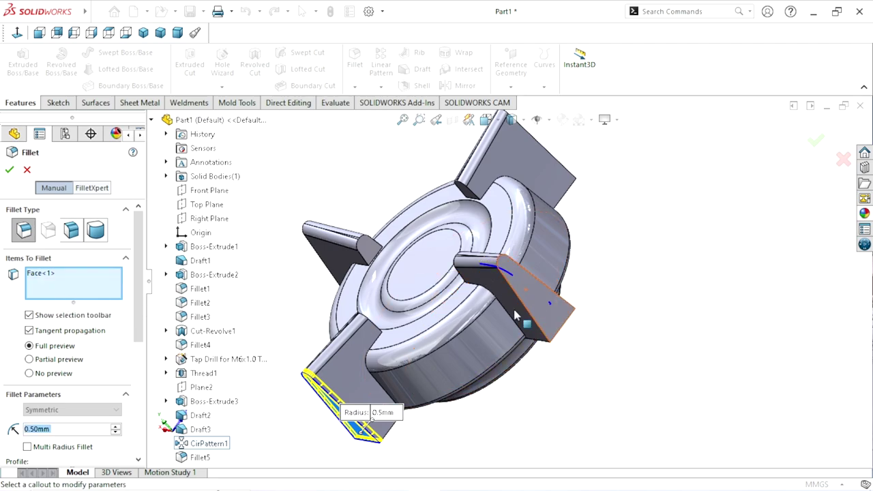
# Step: Add the other tabs' sloped end faces, switch to isometric view, and apply the fillet
pyautogui.click(554, 331)
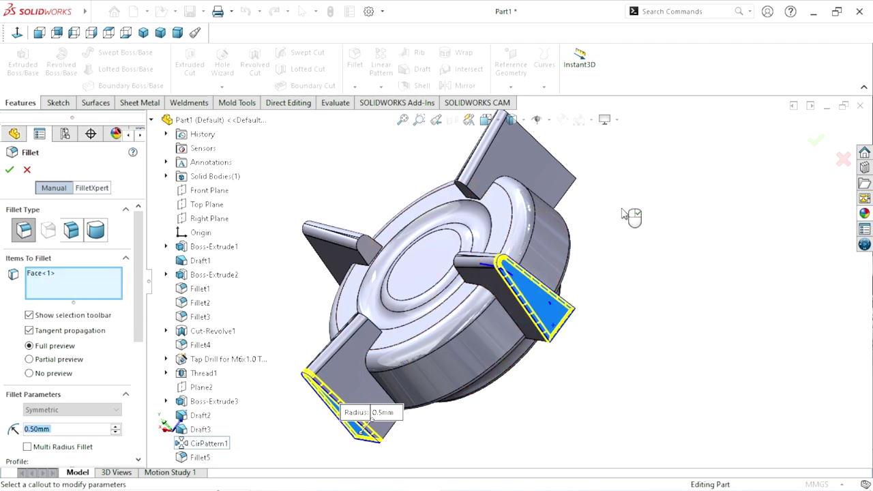
pyautogui.moveTo(553, 331); pyautogui.dragTo(641, 286, button='middle')
pyautogui.click(594, 251)
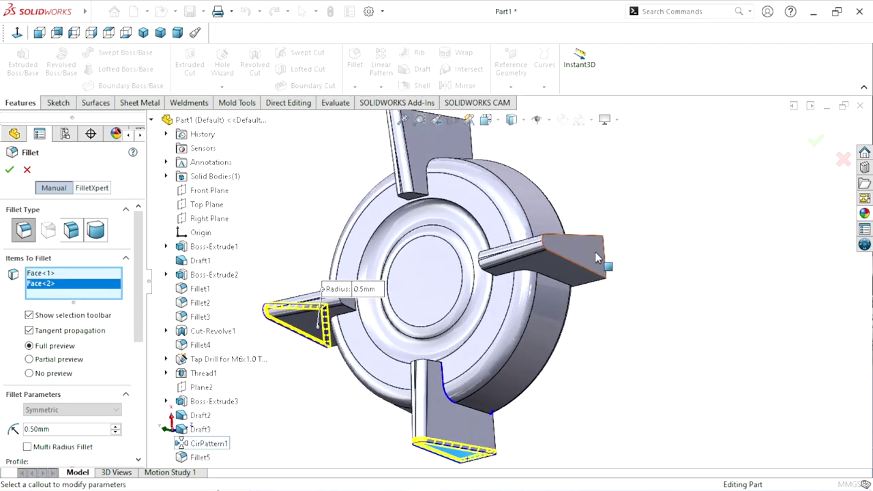
pyautogui.click(594, 251)
pyautogui.moveTo(594, 252)
pyautogui.mouseDown(button='middle')
pyautogui.moveTo(554, 159)
pyautogui.moveTo(592, 276)
pyautogui.moveTo(447, 201)
pyautogui.mouseUp(button='middle')
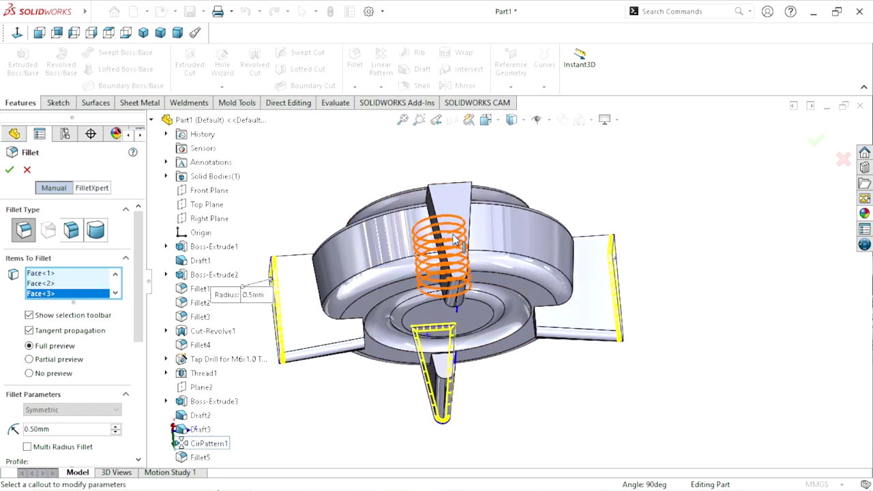
pyautogui.moveTo(448, 204); pyautogui.dragTo(587, 305, button='middle')
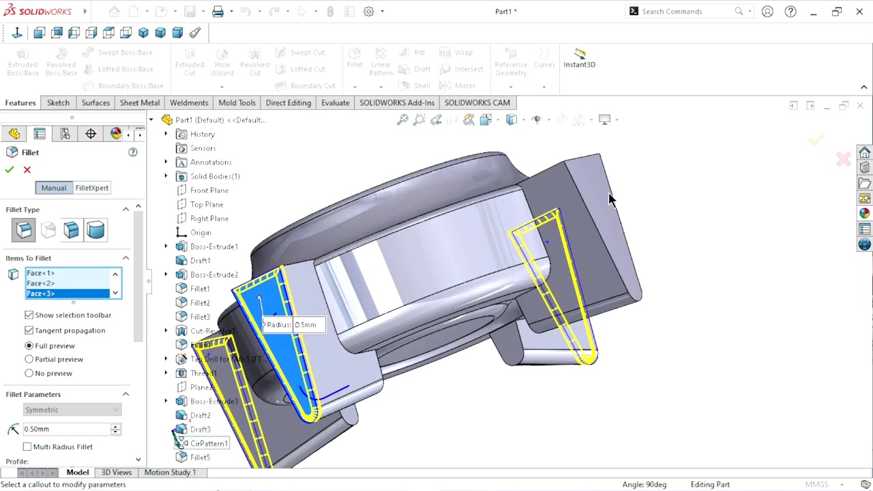
pyautogui.click(593, 203)
pyautogui.scroll(-5, 546, 300)
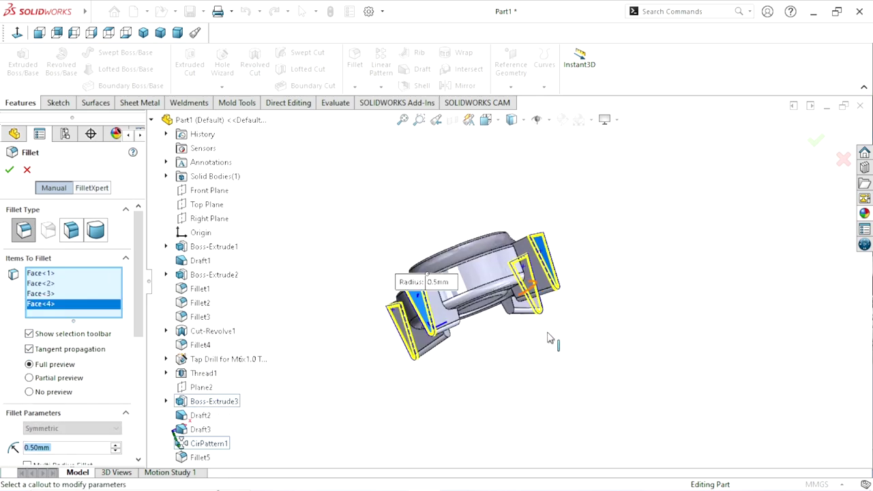
pyautogui.moveTo(551, 337); pyautogui.dragTo(454, 166, button='middle')
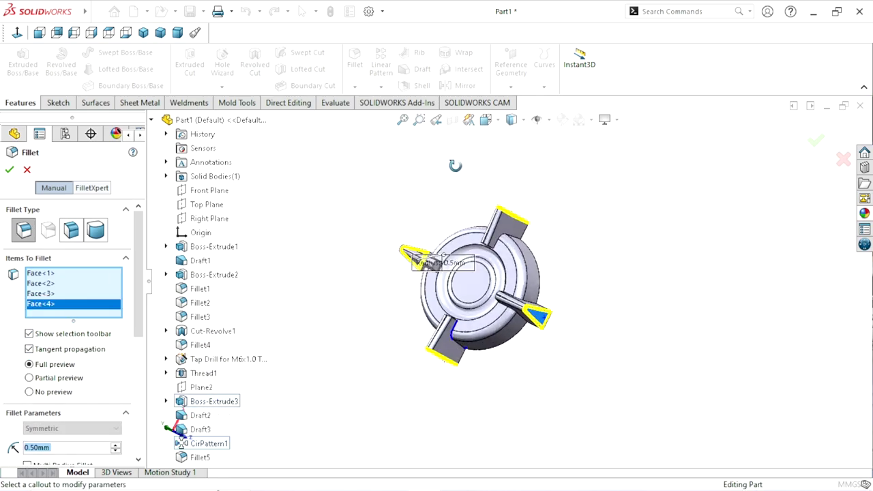
pyautogui.click(144, 33)
pyautogui.click(143, 33)
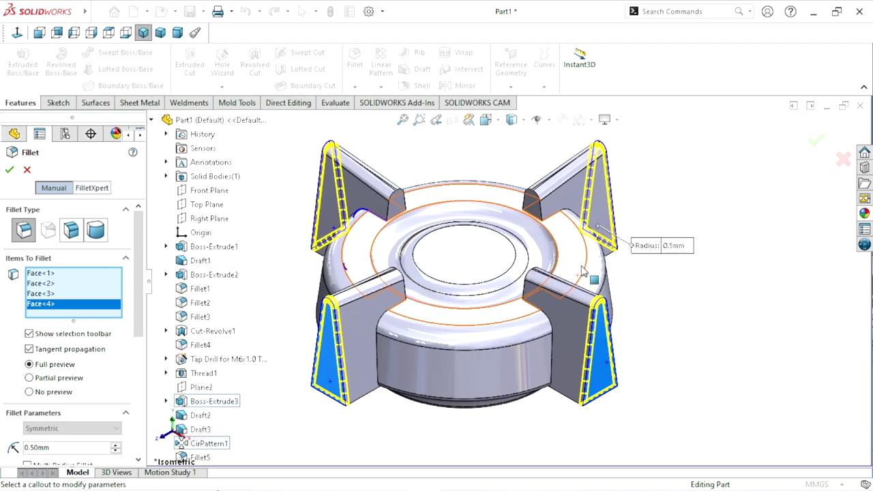
pyautogui.click(10, 170)
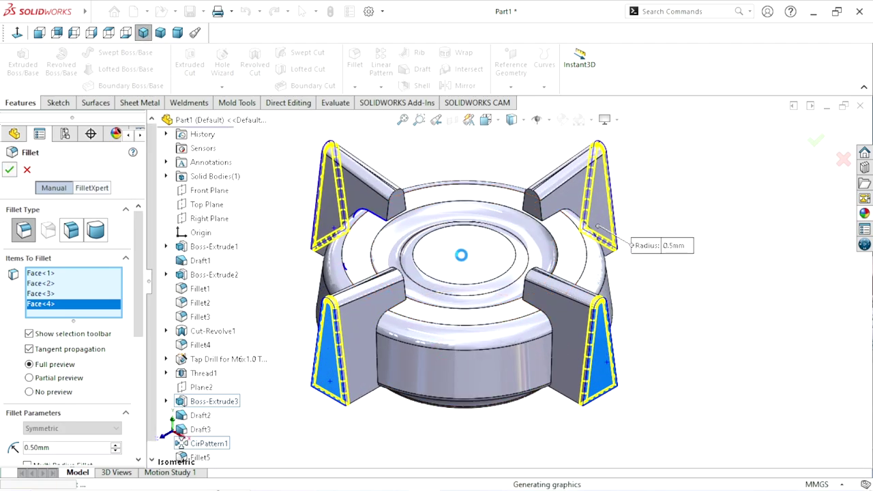
# Step: Zoom and orbit the knob to inspect the underside of the filleted tabs
pyautogui.scroll(-2, 532, 273)
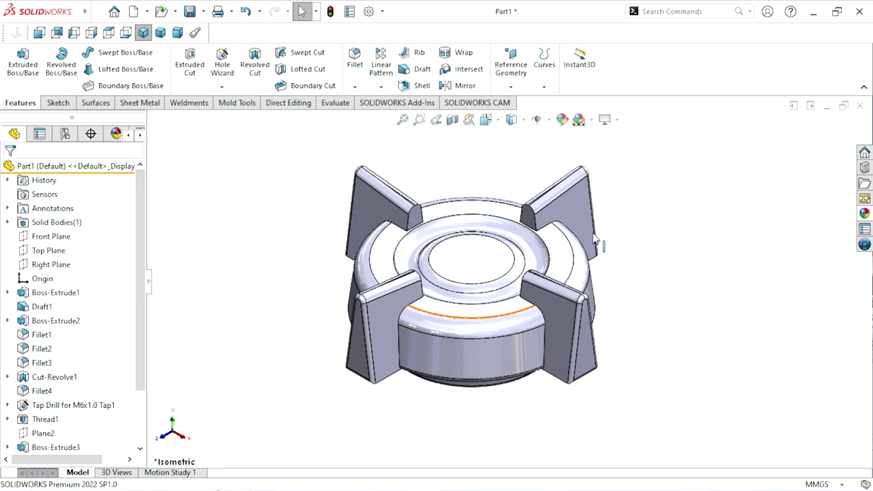
pyautogui.scroll(2, 682, 286)
pyautogui.scroll(-1, 604, 341)
pyautogui.moveTo(607, 338)
pyautogui.mouseDown(button='middle')
pyautogui.moveTo(600, 393)
pyautogui.moveTo(614, 382)
pyautogui.mouseUp(button='middle')
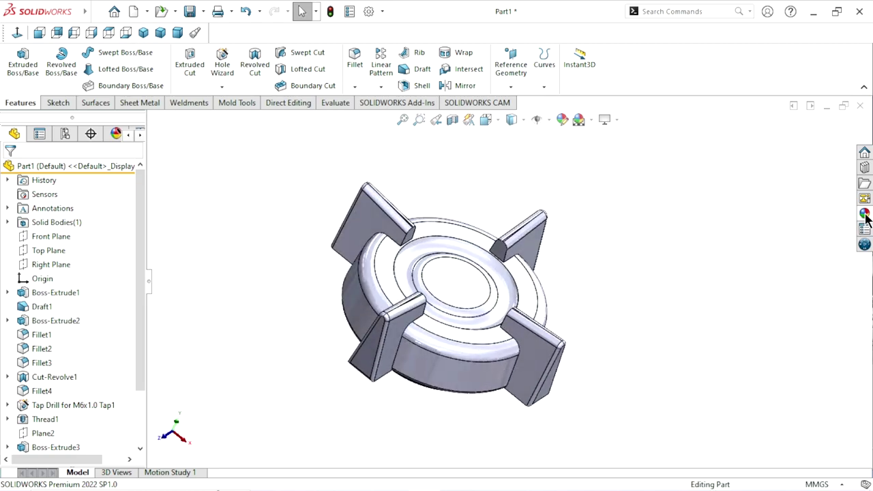
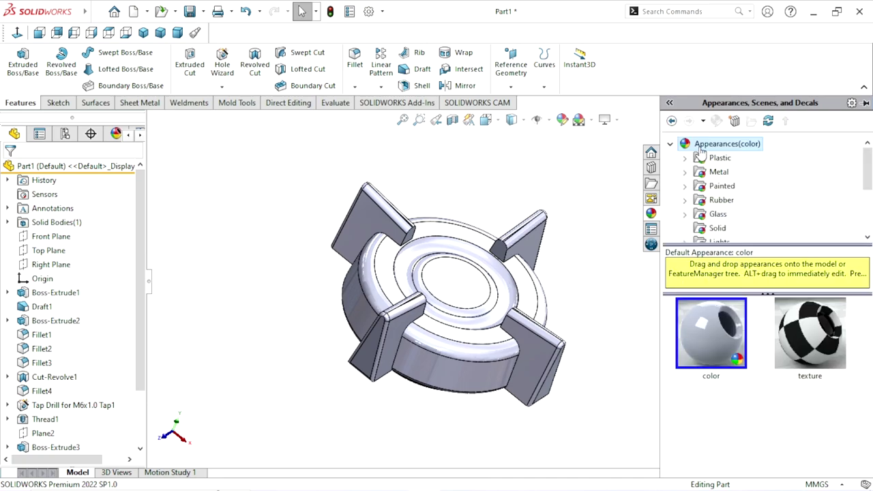
# Step: Pick the red high gloss swatch from Plastic > High Gloss in the Appearances library
pyautogui.click(716, 160)
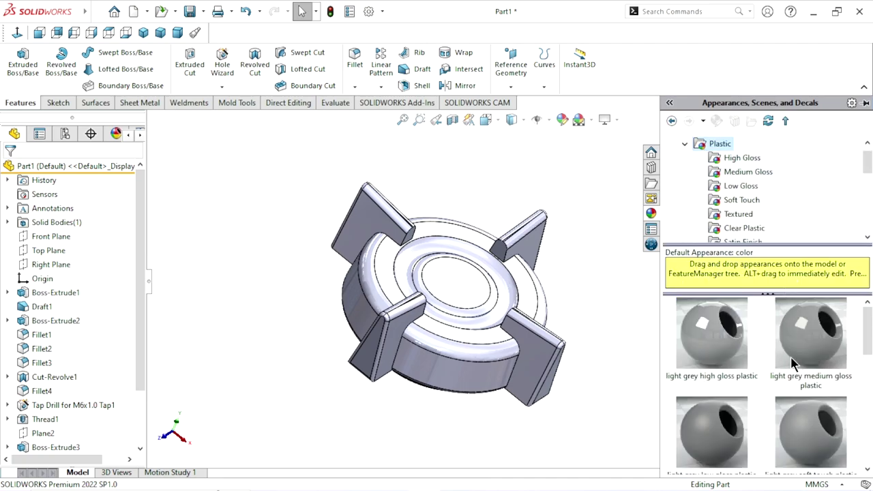
pyautogui.click(721, 163)
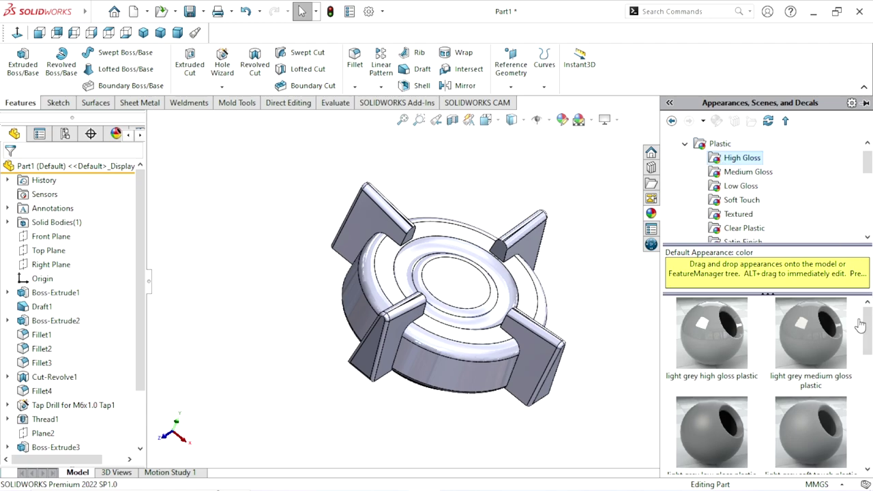
pyautogui.moveTo(867, 330); pyautogui.dragTo(868, 405)
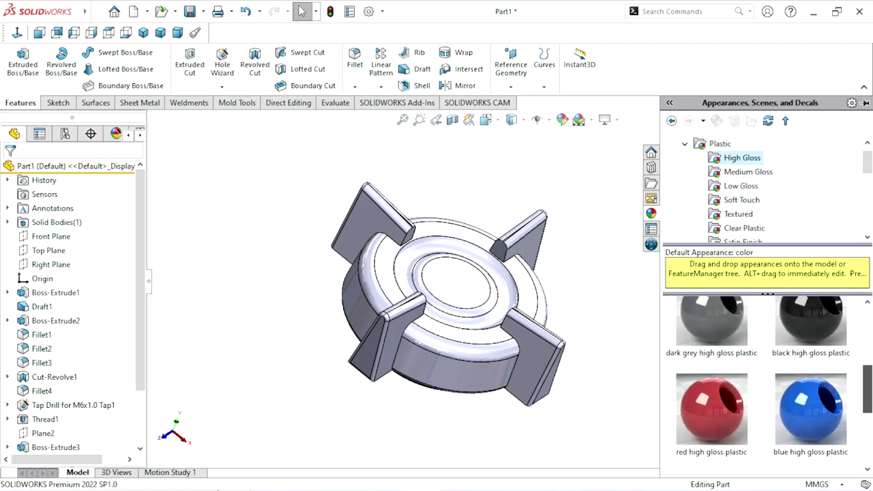
pyautogui.click(710, 381)
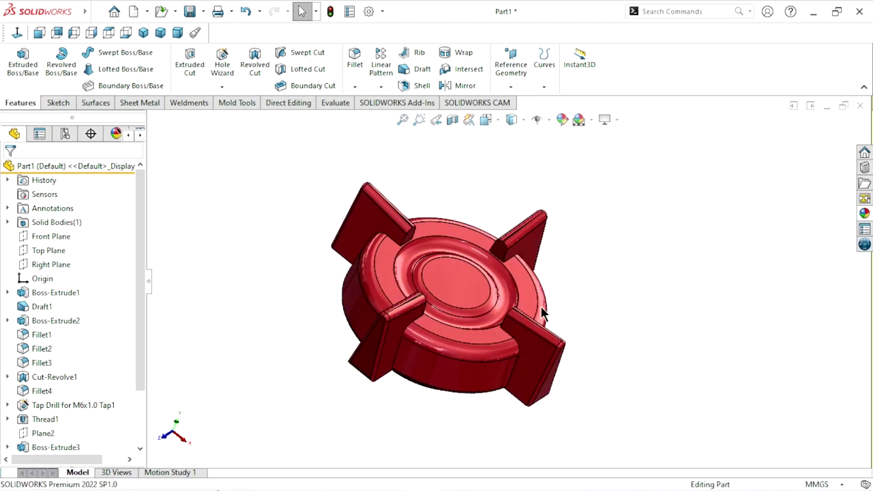
# Step: Drop red high gloss plastic on the knob, then select the Tap Drill and Thread1 features
pyautogui.moveTo(590, 372); pyautogui.dragTo(434, 259, button='middle')
pyautogui.moveTo(427, 290); pyautogui.dragTo(536, 331, button='middle')
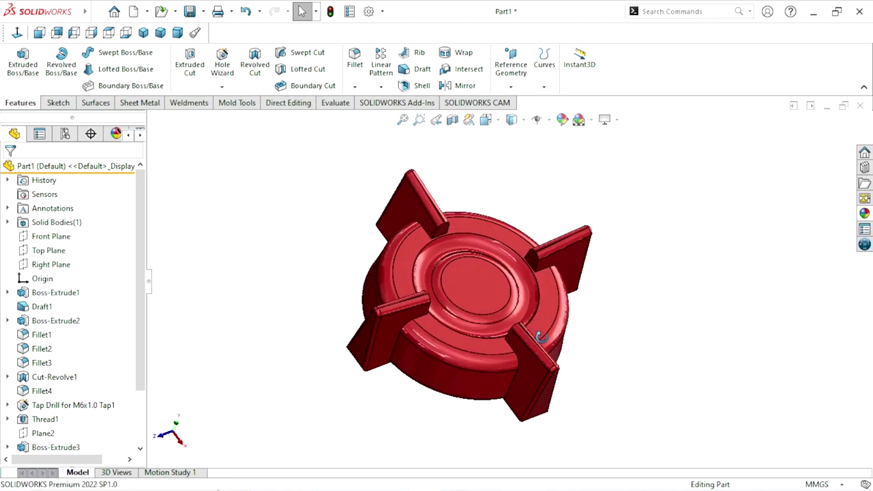
pyautogui.moveTo(139, 315); pyautogui.dragTo(159, 408)
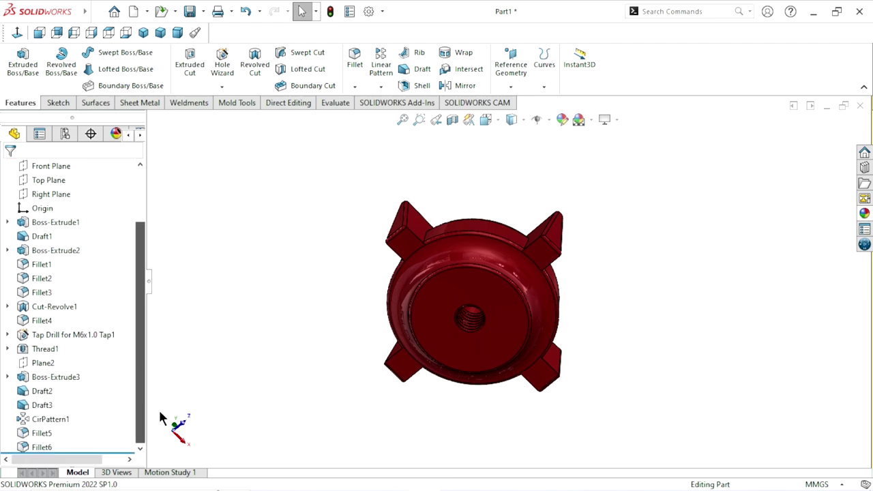
pyautogui.click(78, 336)
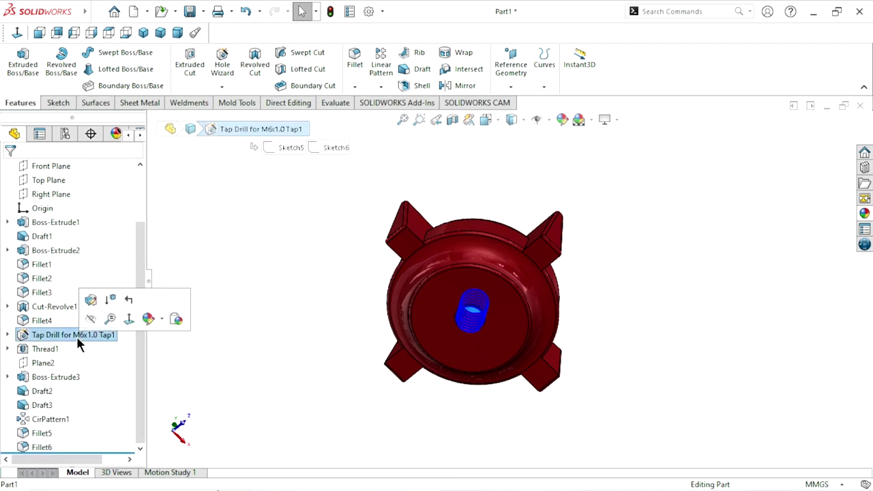
pyautogui.keyDown('ctrl'); pyautogui.click(60, 349); pyautogui.keyUp('ctrl')
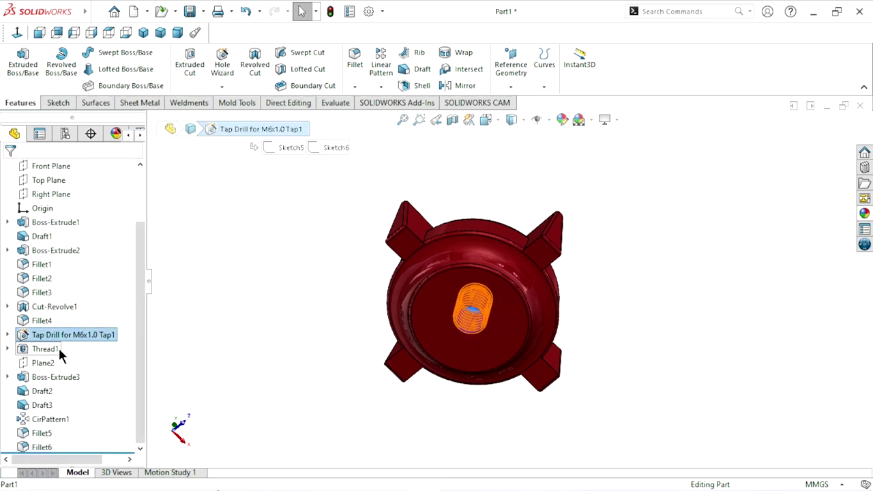
# Step: Apply white high gloss plastic to the selected tapped-hole features
pyautogui.click(864, 214)
pyautogui.moveTo(870, 389); pyautogui.dragTo(868, 317)
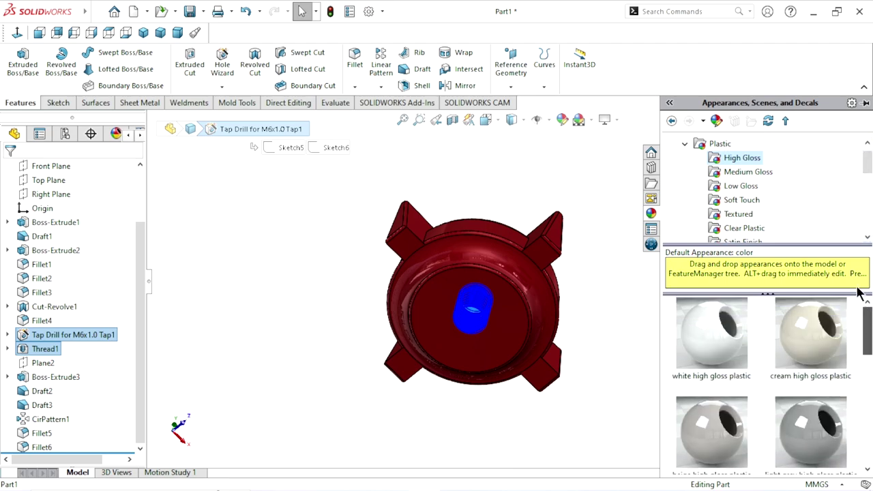
pyautogui.click(704, 365)
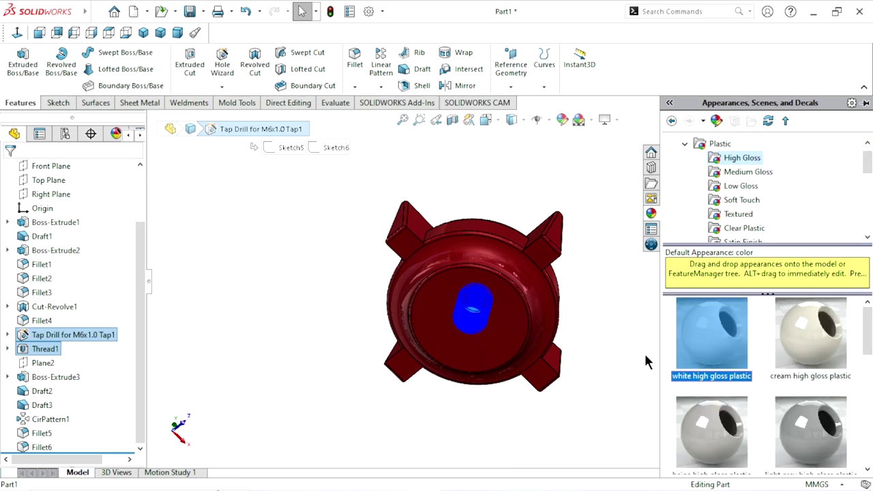
# Step: Clear the selection and orbit to check the white M6x1.0 hole against the red knob
pyautogui.click(625, 344)
pyautogui.scroll(-3, 510, 317)
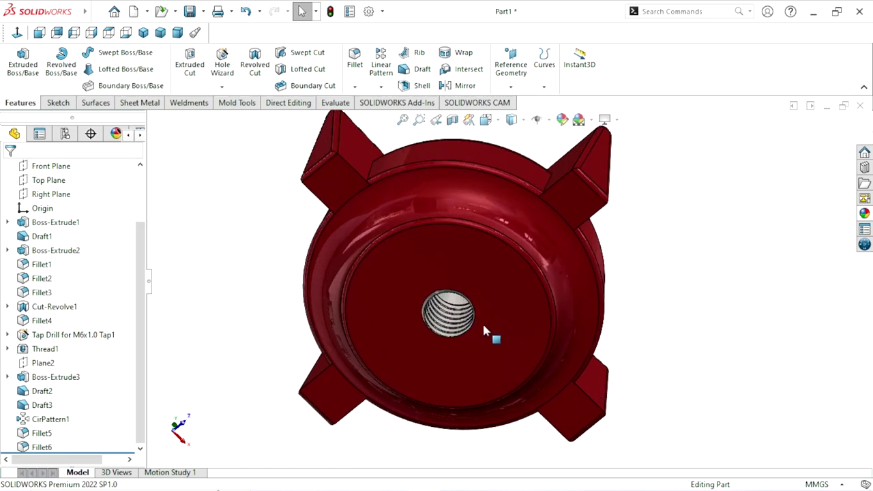
pyautogui.moveTo(482, 321)
pyautogui.mouseDown(button='middle')
pyautogui.moveTo(388, 312)
pyautogui.moveTo(539, 254)
pyautogui.mouseUp(button='middle')
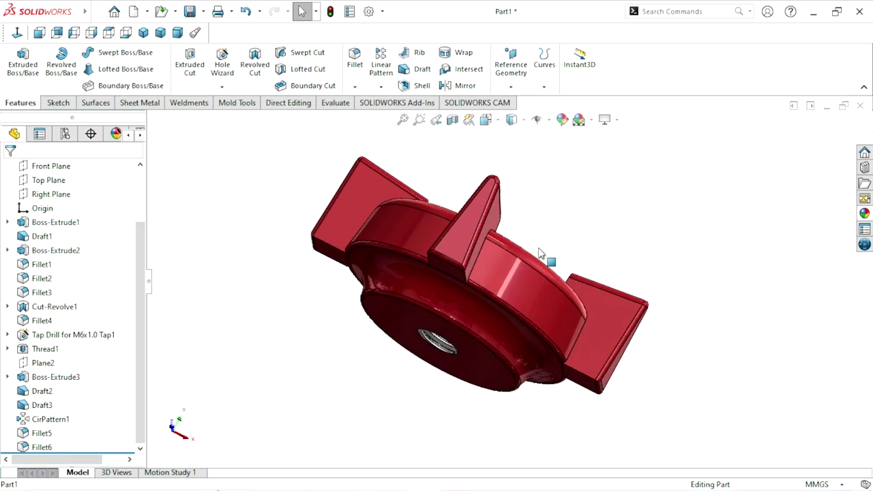
pyautogui.moveTo(628, 204); pyautogui.dragTo(518, 279, button='middle')
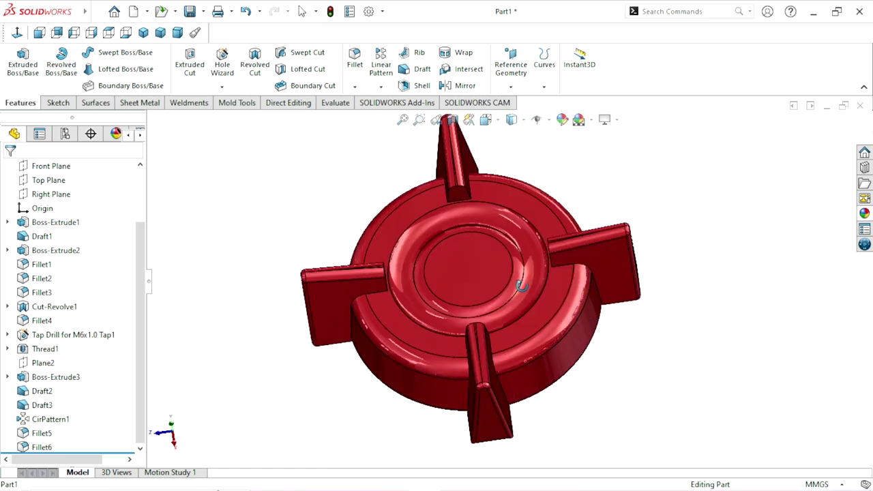
pyautogui.scroll(5, 488, 247)
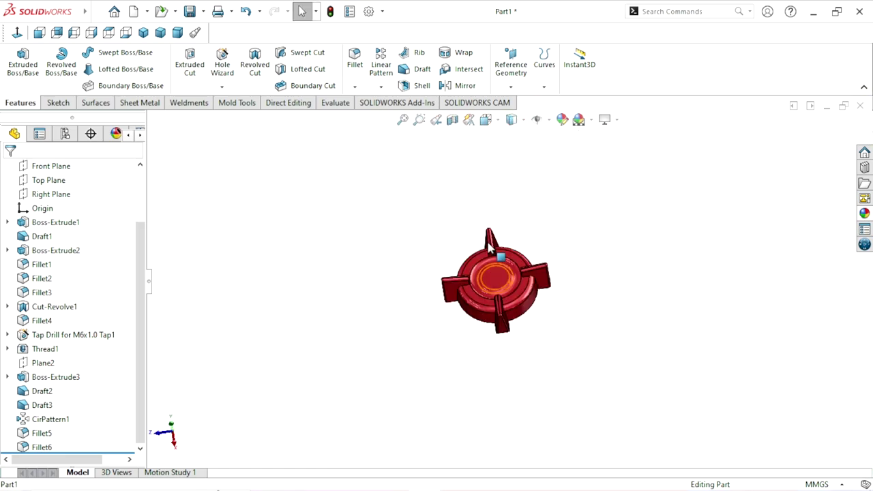
# Step: Set the knob to the Isometric view and zoom in slightly
pyautogui.click(160, 32)
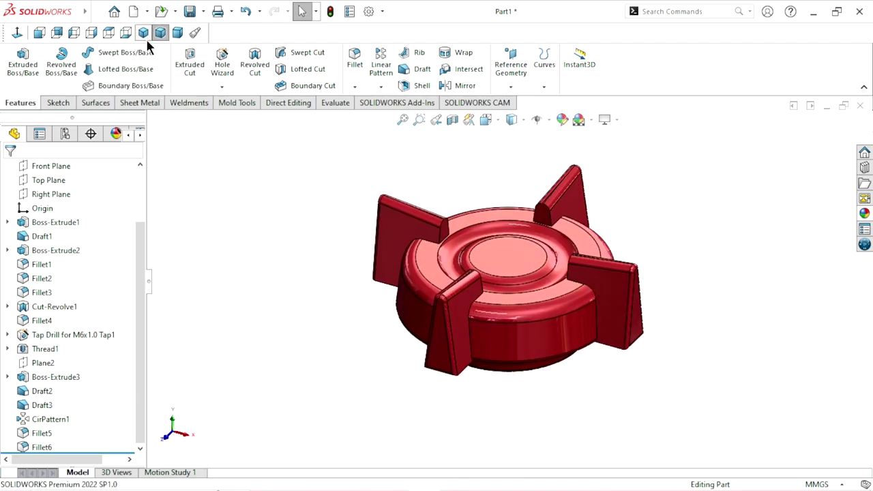
pyautogui.click(144, 33)
pyautogui.scroll(-2, 560, 236)
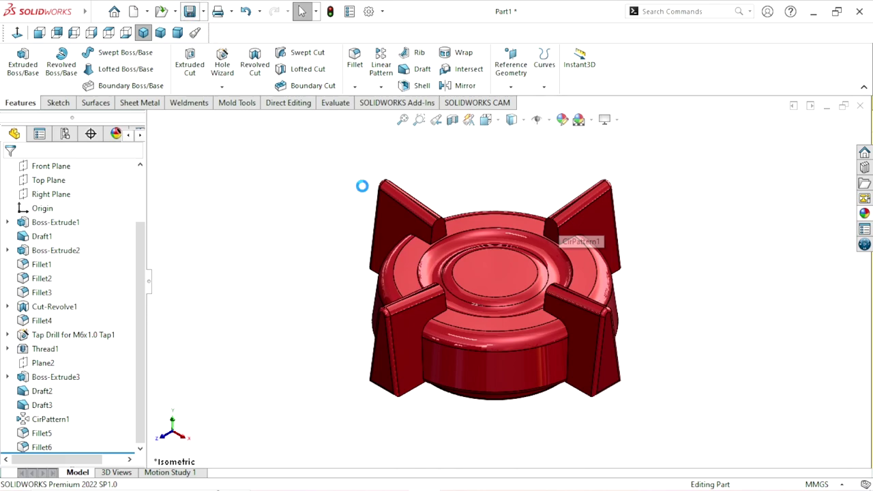
# Step: Start saving the part and browse to the Desktop > 3D > welding helmet folder
pyautogui.hotkey('ctrl', 's')
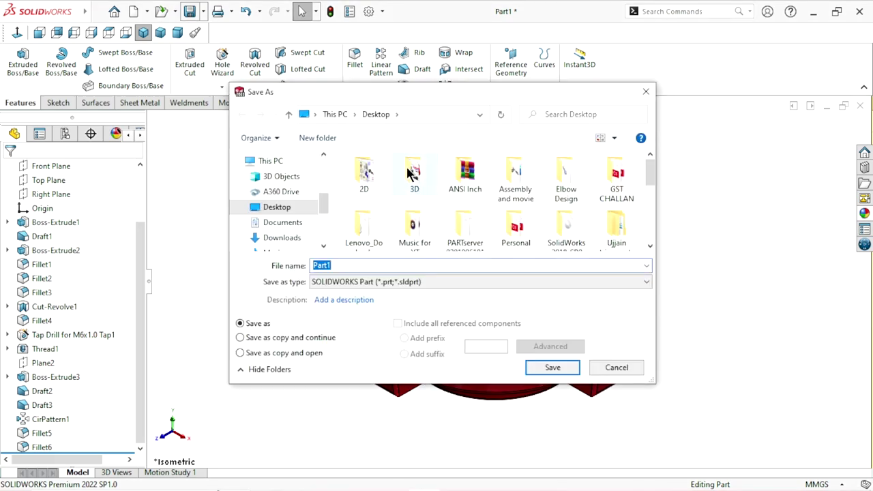
pyautogui.click(417, 177)
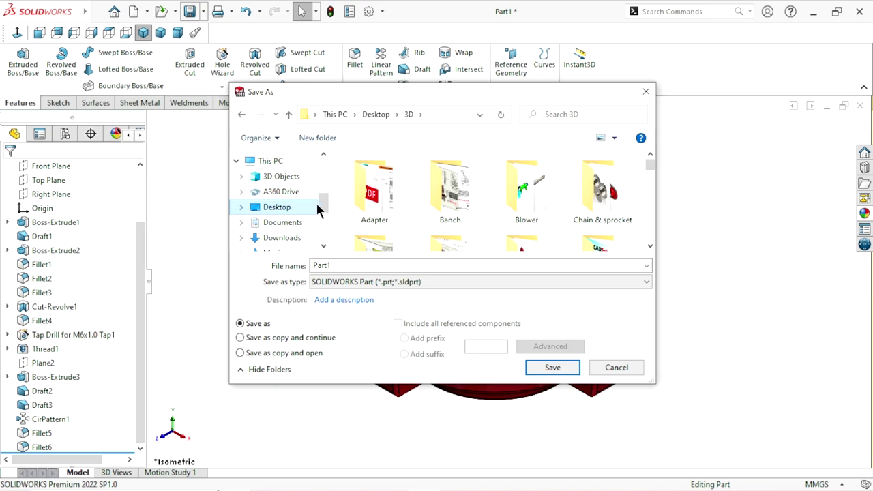
pyautogui.moveTo(321, 201); pyautogui.dragTo(326, 190)
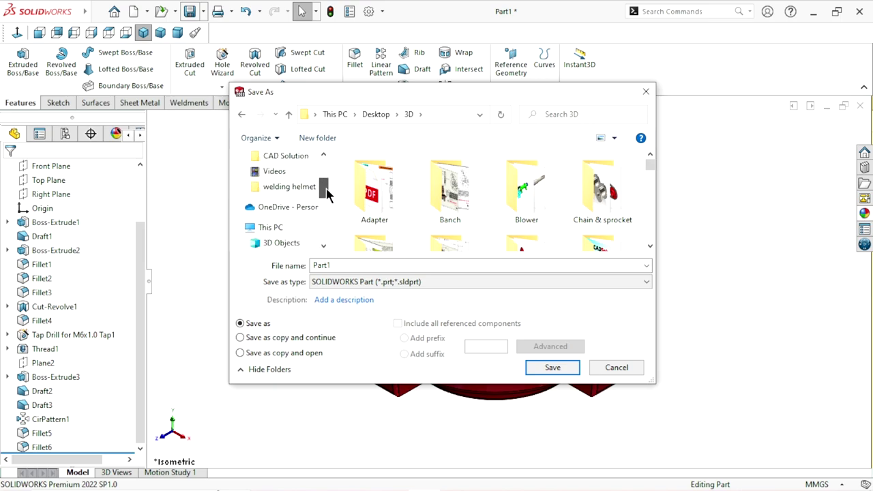
pyautogui.click(302, 195)
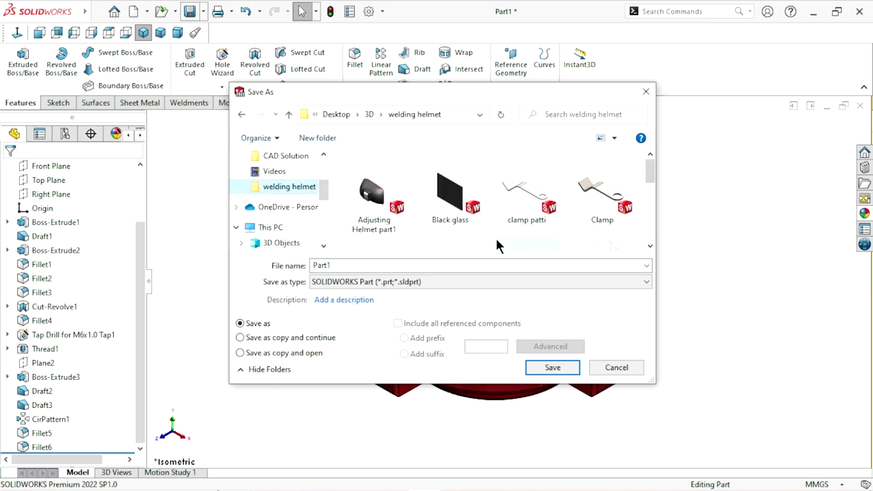
pyautogui.moveTo(651, 174); pyautogui.dragTo(621, 249)
# Step: Name the file 'WH Part 5 Lock' and save it
pyautogui.click(347, 267)
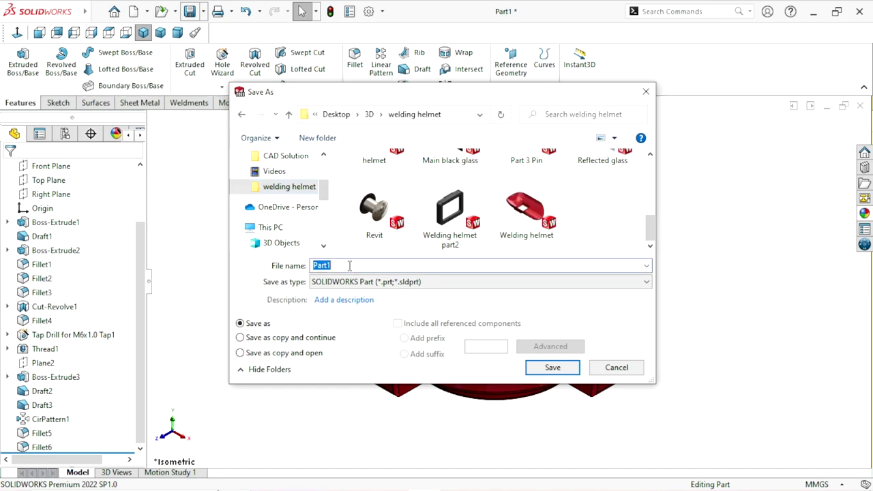
pyautogui.write('P')
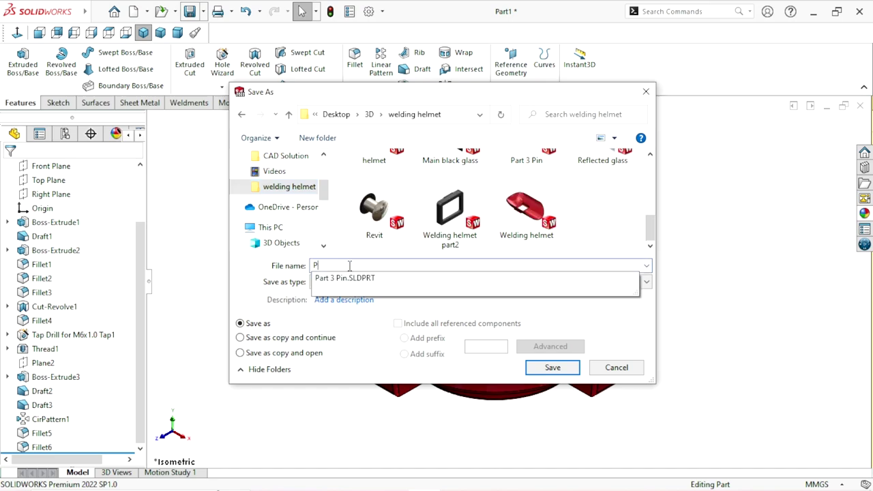
pyautogui.write('art ')
pyautogui.write('5')
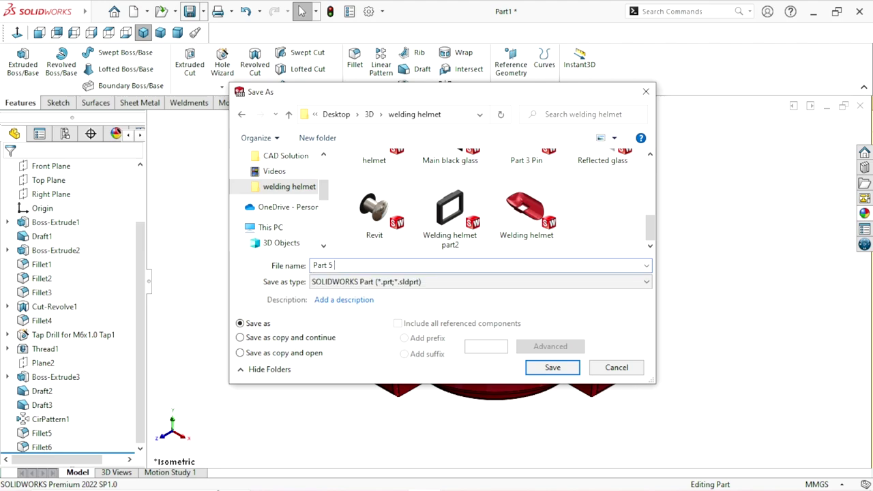
pyautogui.click(313, 265)
pyautogui.write('WH')
pyautogui.click(349, 265)
pyautogui.write('Lock')
pyautogui.click(550, 367)
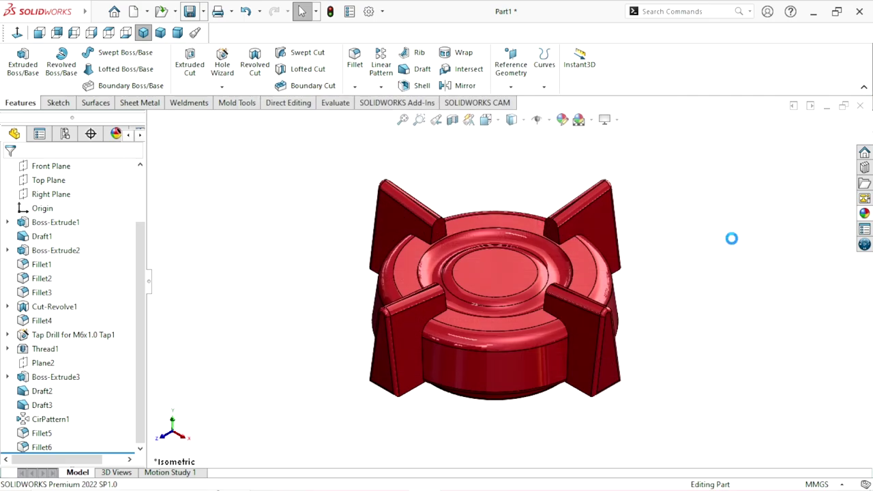